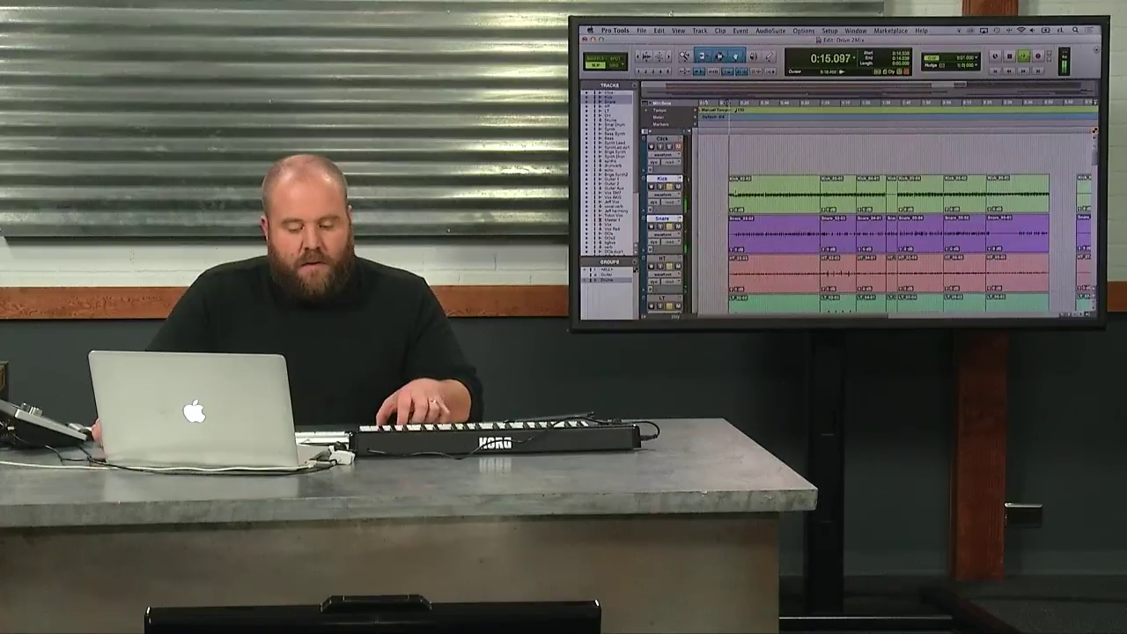
Zoom in and enlarge the Kick, Snare, HT, LT and OH waveforms during playback, then stop at 0:14.039
key("super+1")
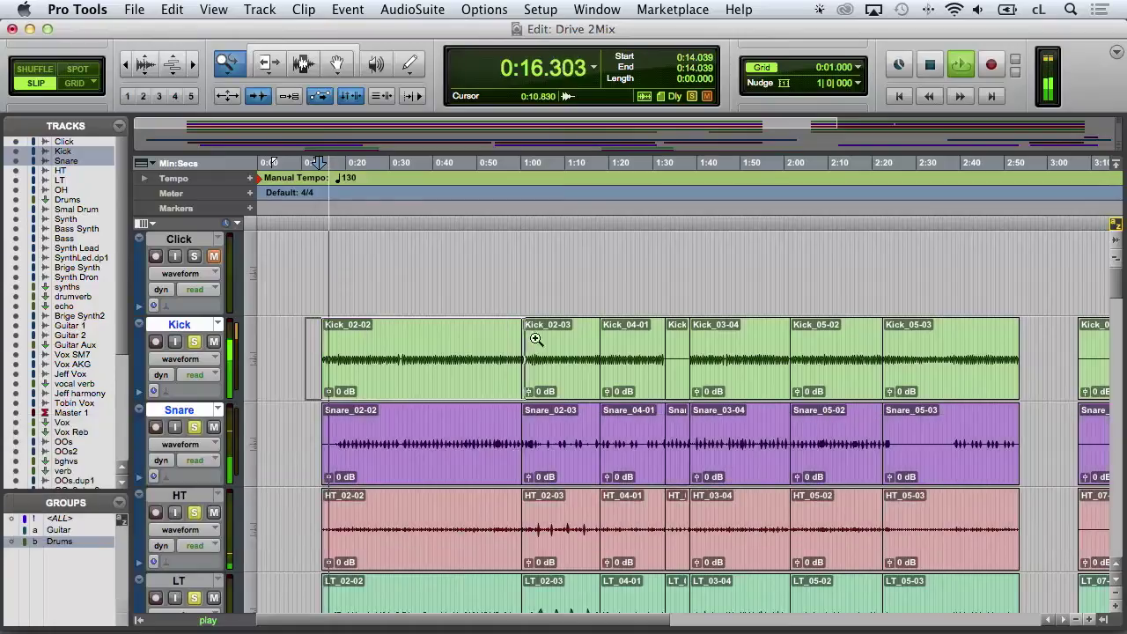
left_click(535, 339)
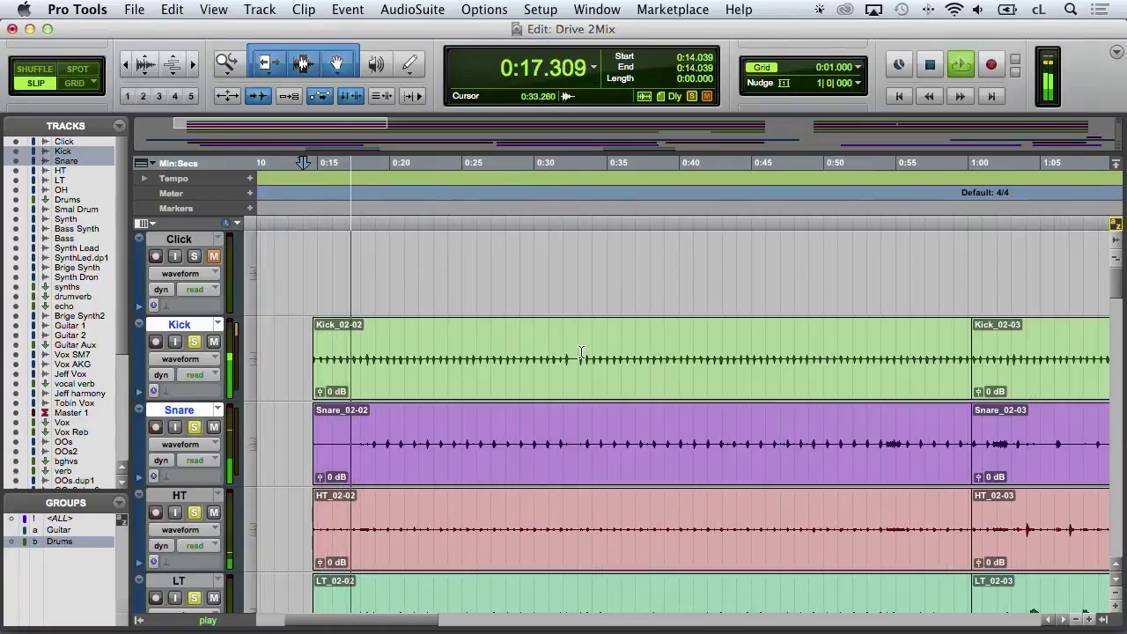
key("alt")
scroll(529, 336, "up", 3)
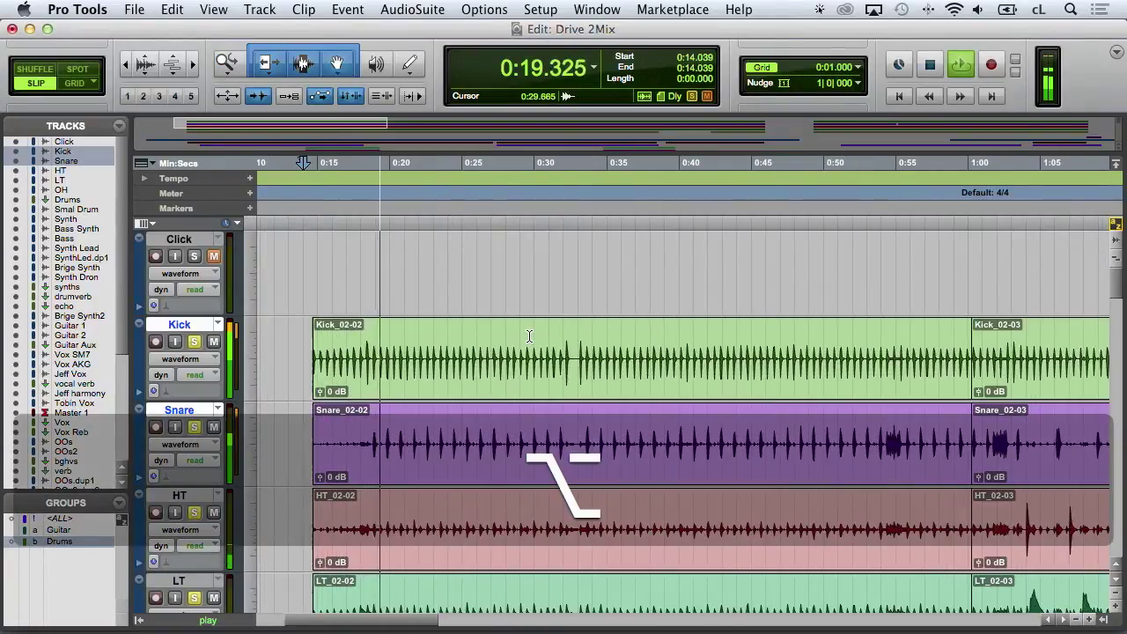
scroll(529, 335, "down", 2)
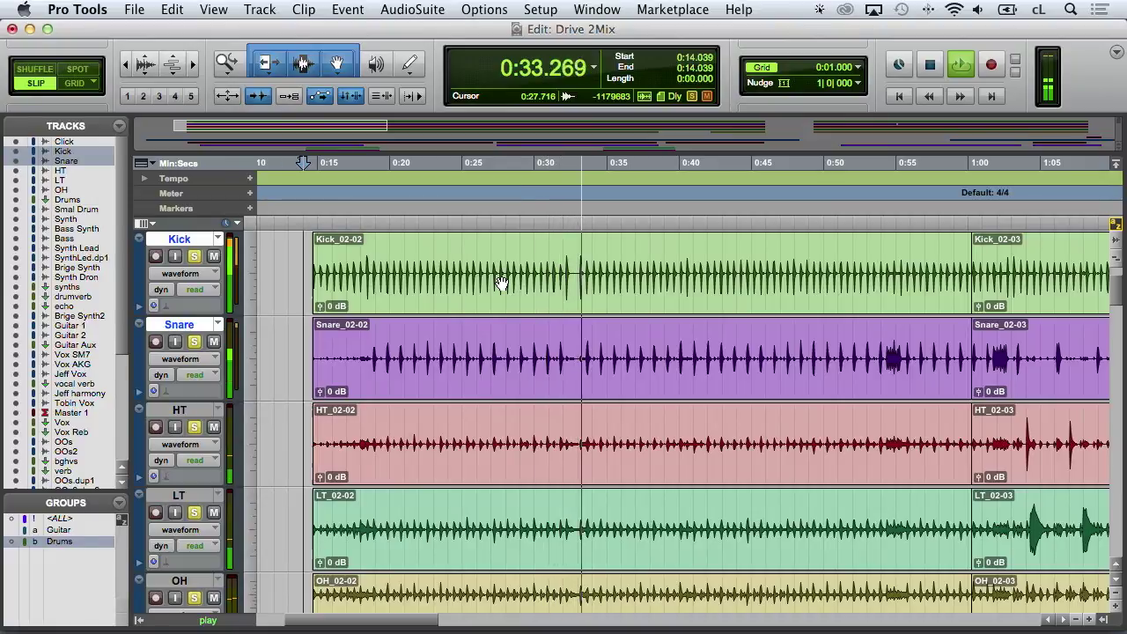
key("space")
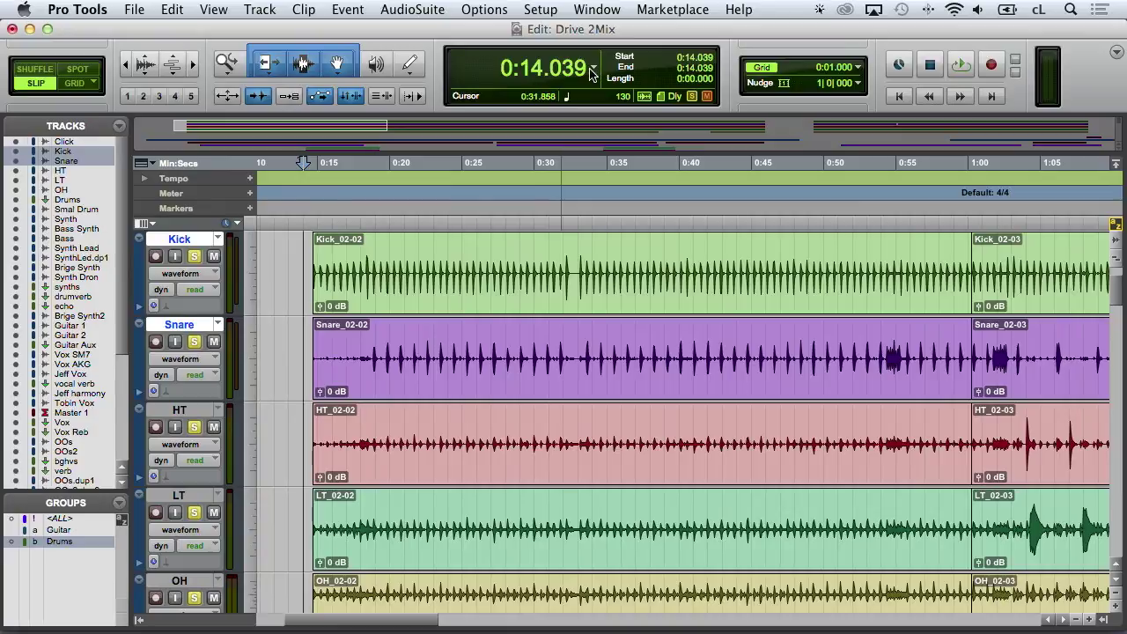
Show the main counter in Bars|Beats and set both Grid and Nudge to 1/8 note
left_click(595, 68)
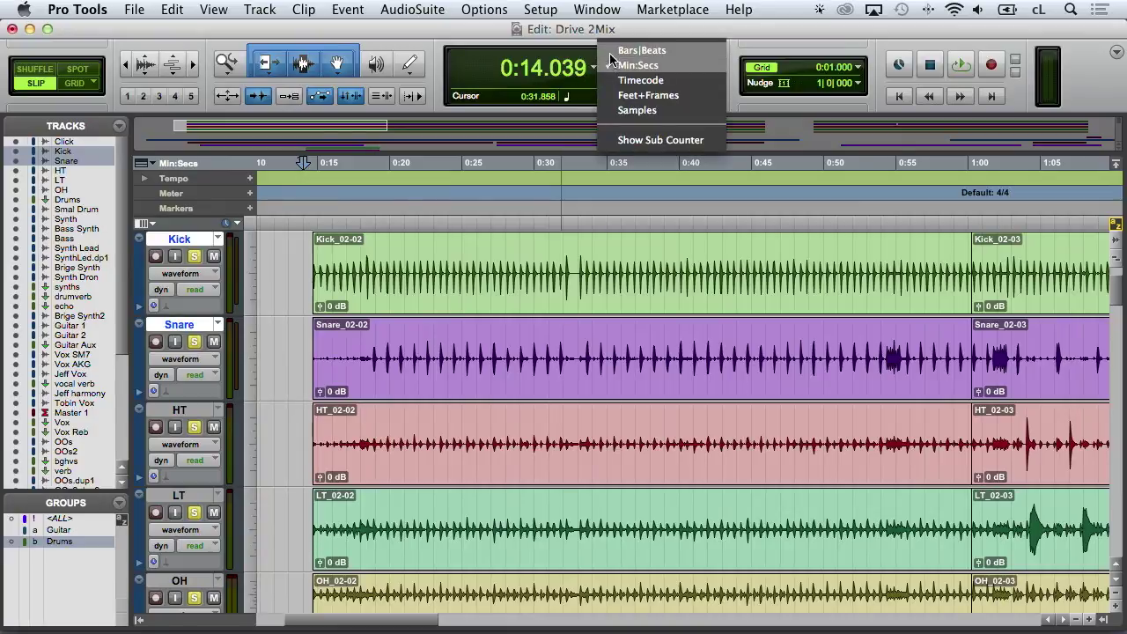
left_click(617, 51)
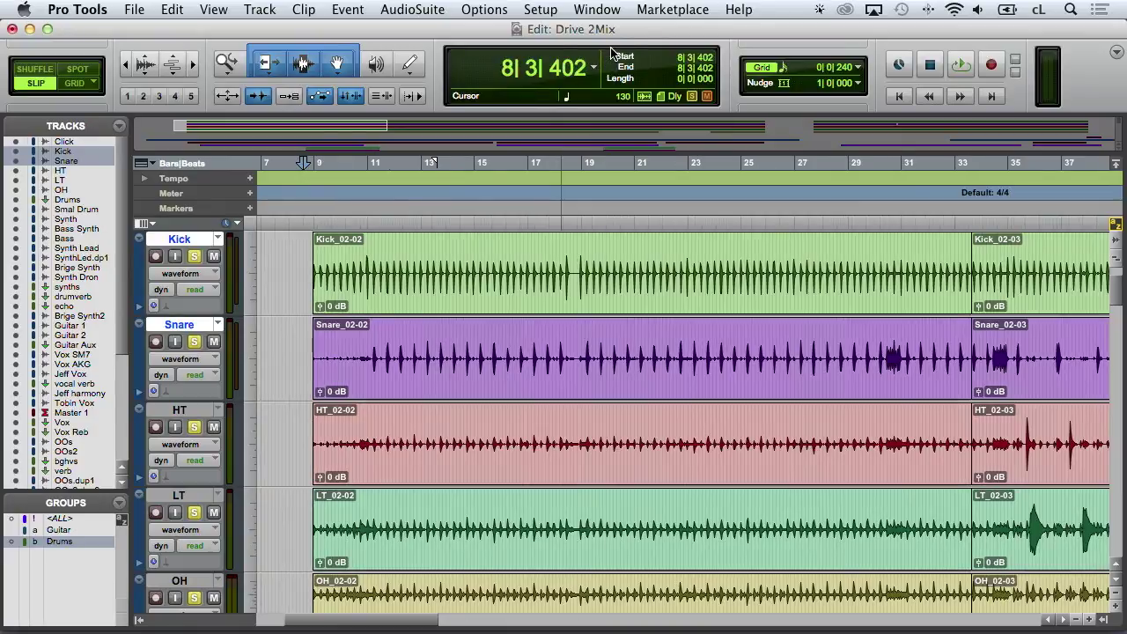
left_click(853, 67)
left_click(881, 54)
left_click(858, 83)
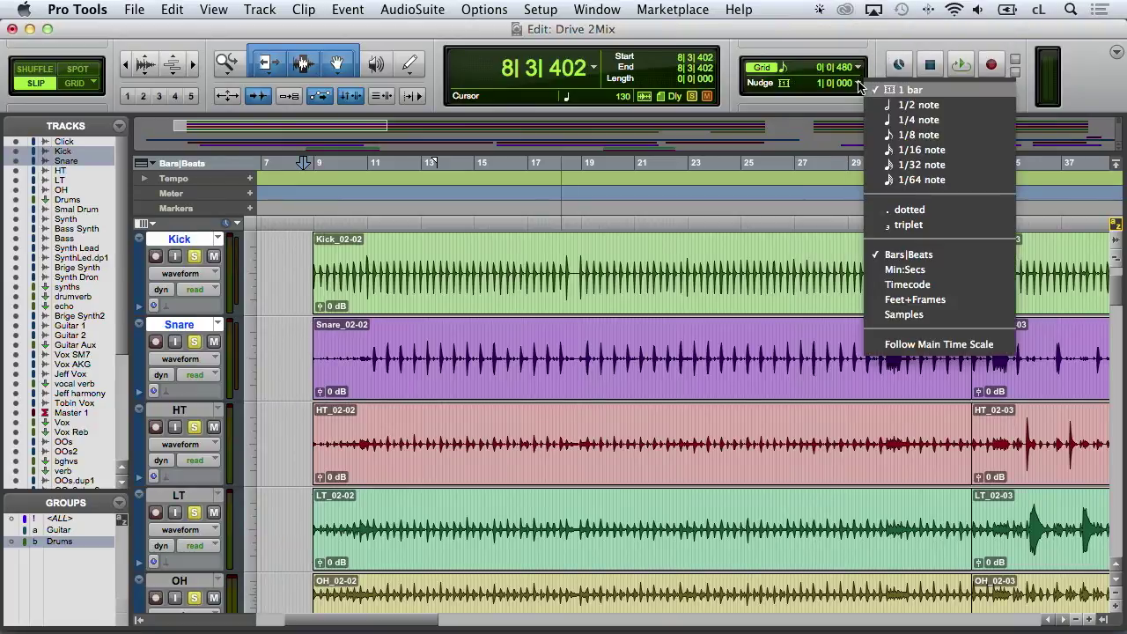
left_click(904, 136)
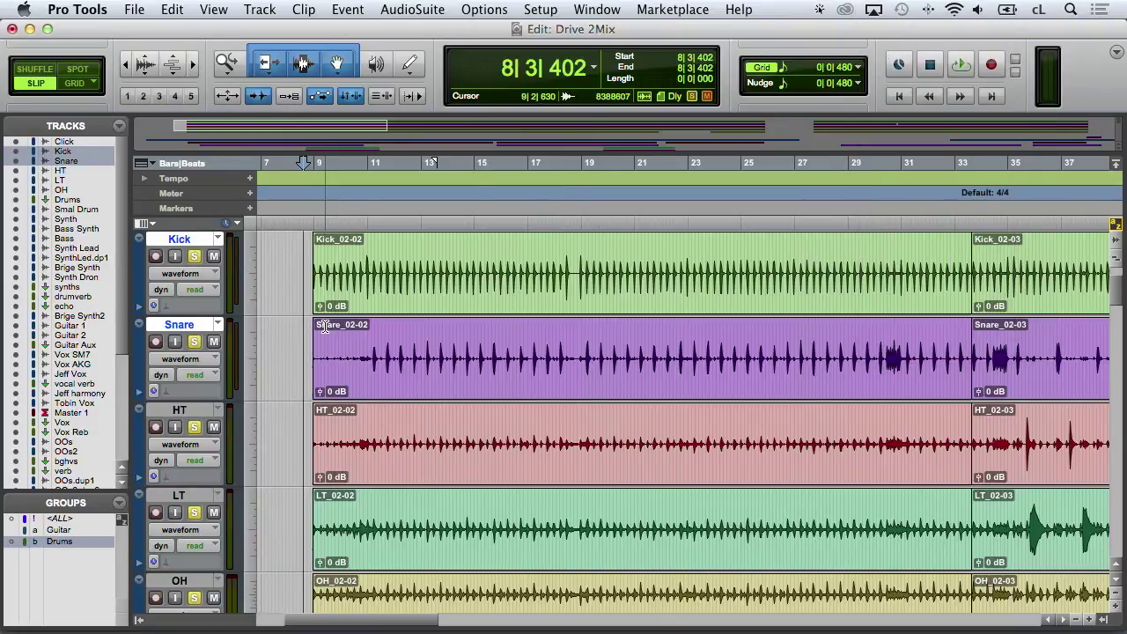
Zoom and scroll across the drum clips, then start drum playback from 8|3|402
key("super+1")
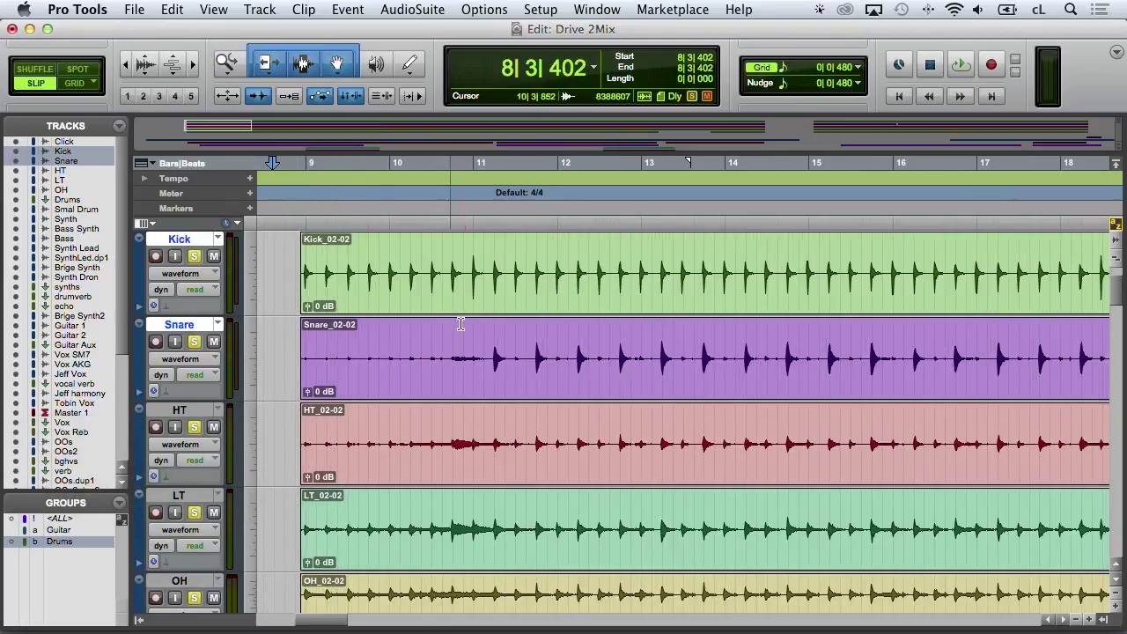
key("super+bracketleft")
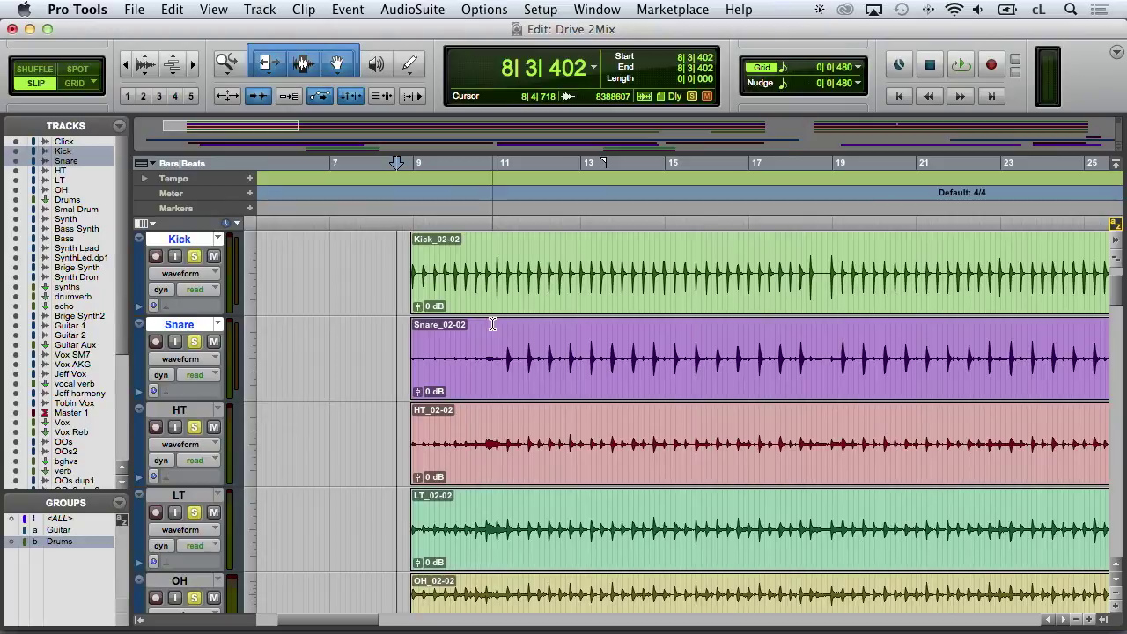
scroll(492, 324, "right", 5)
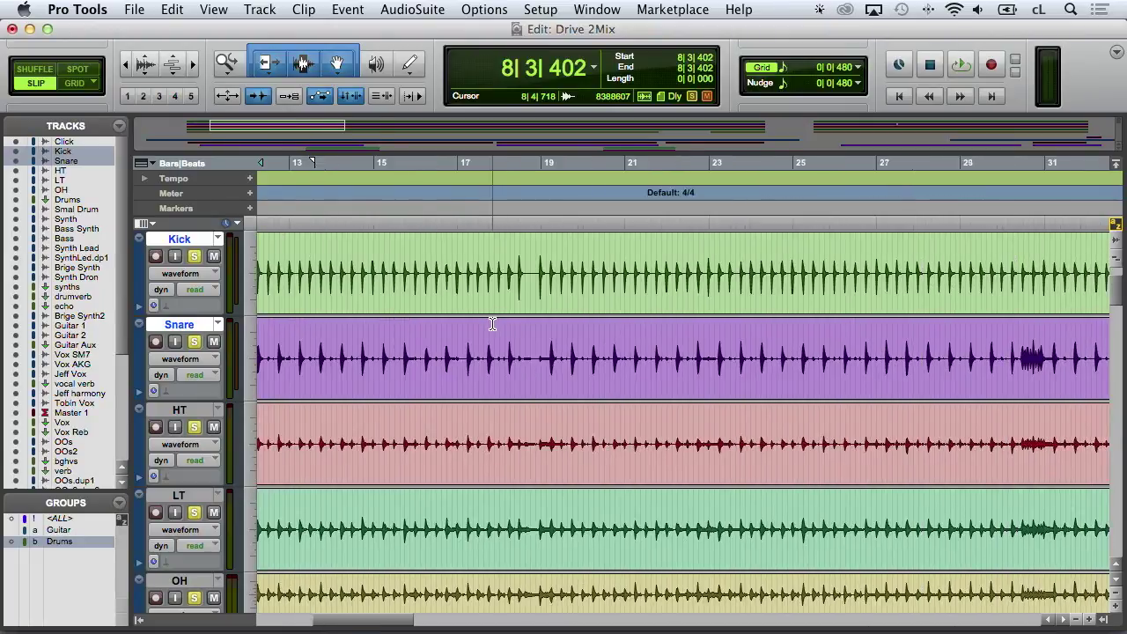
scroll(492, 324, "right", 5)
scroll(493, 324, "right", 2)
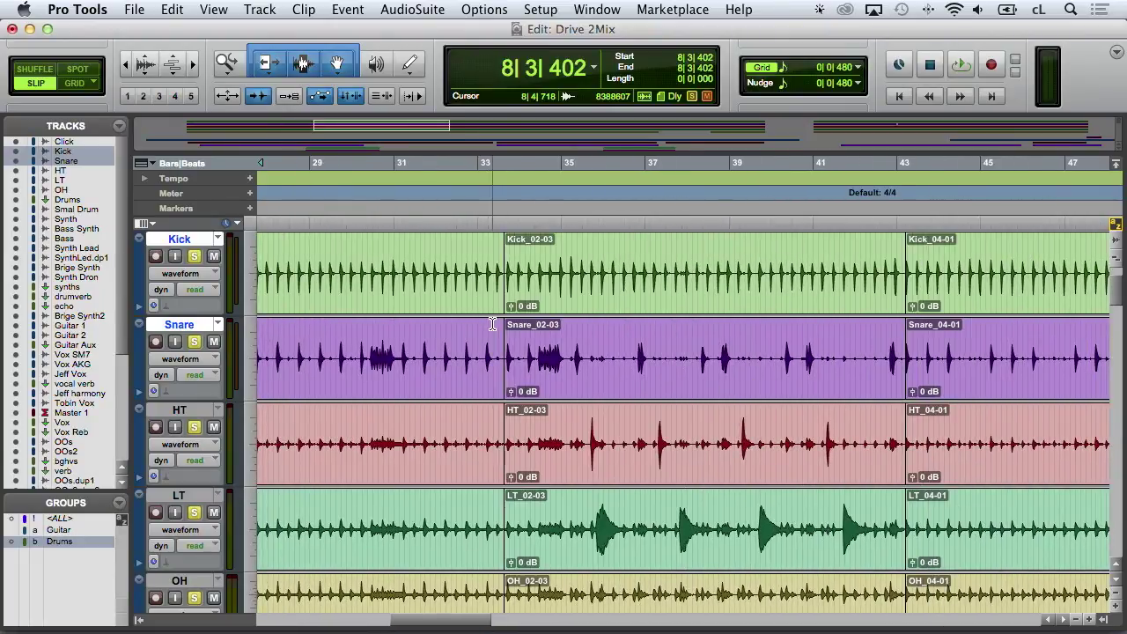
scroll(492, 324, "right", 5)
scroll(492, 324, "right", 7)
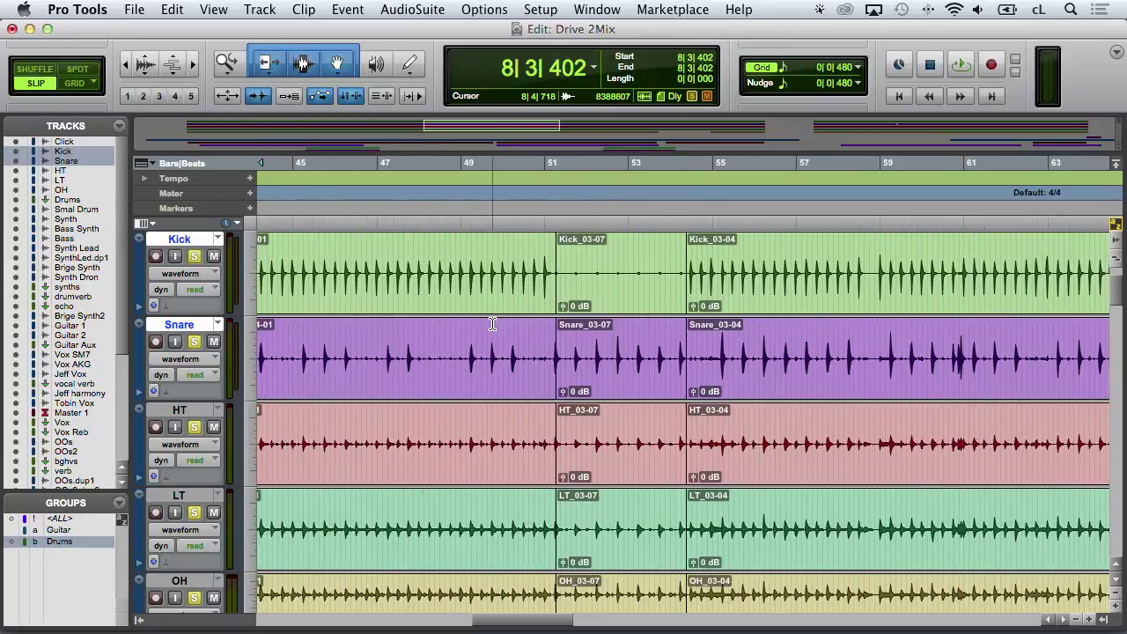
scroll(493, 324, "right", 4)
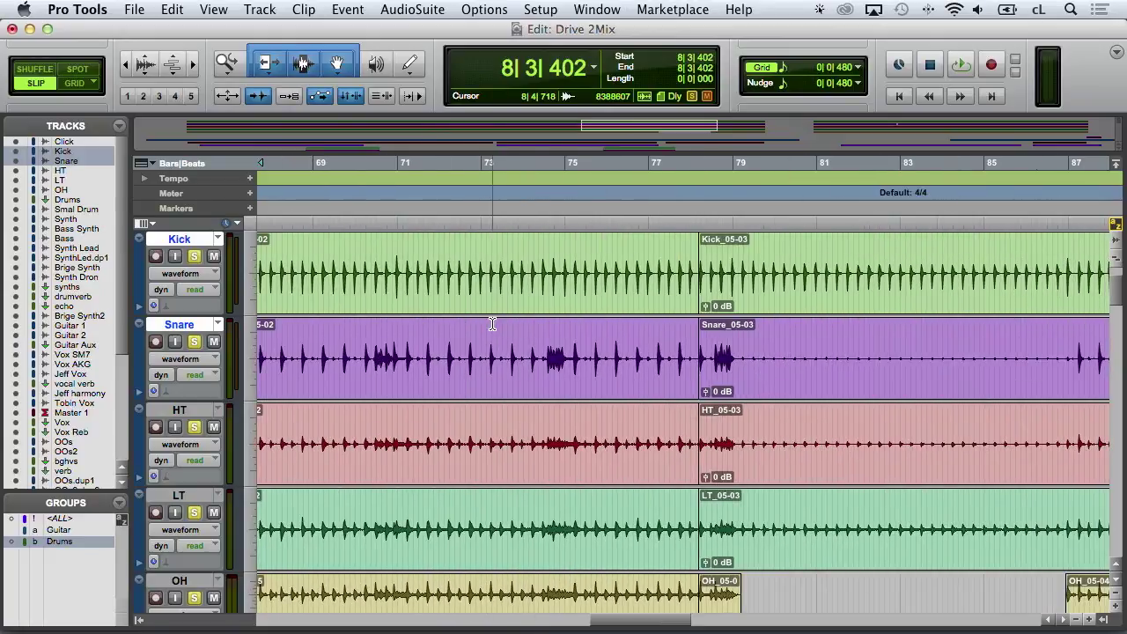
scroll(492, 324, "left", 10)
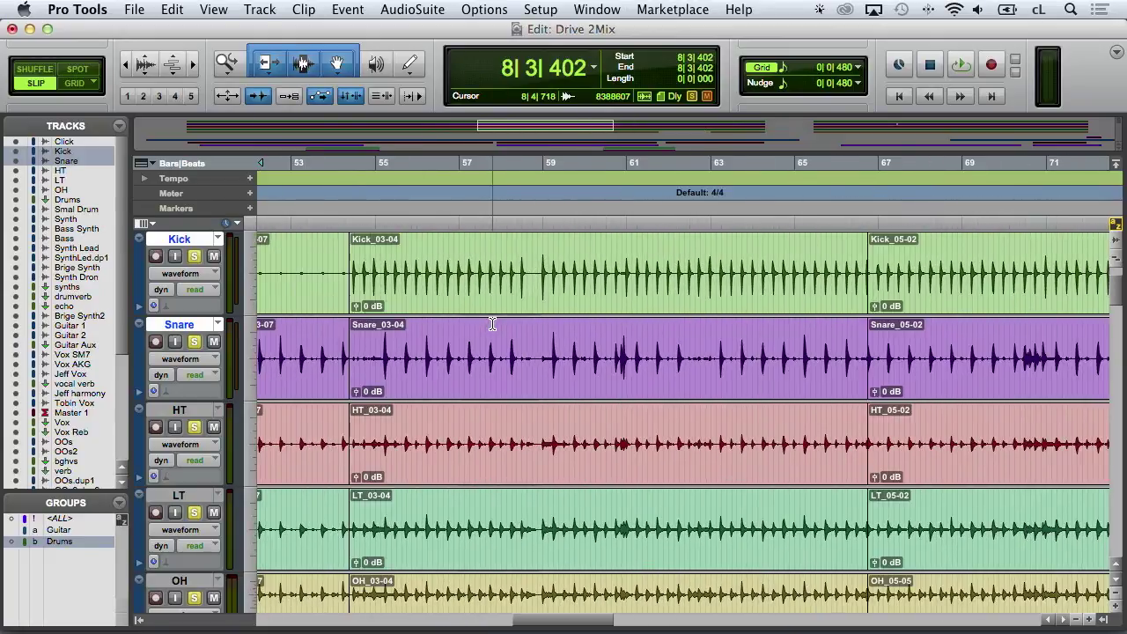
scroll(493, 324, "left", 6)
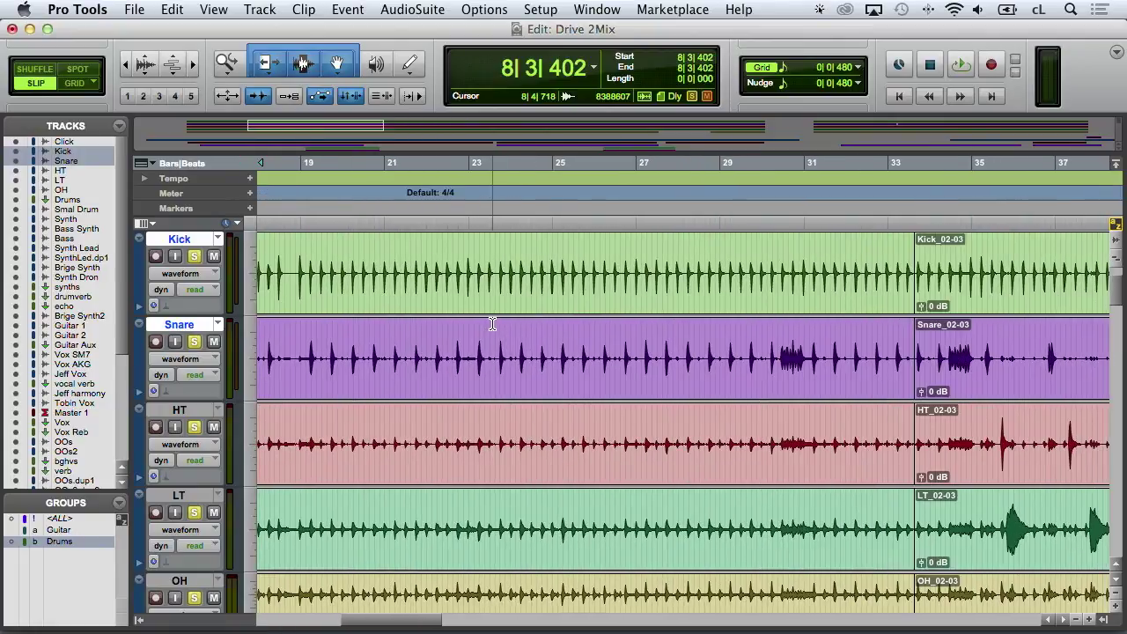
scroll(492, 324, "left", 3)
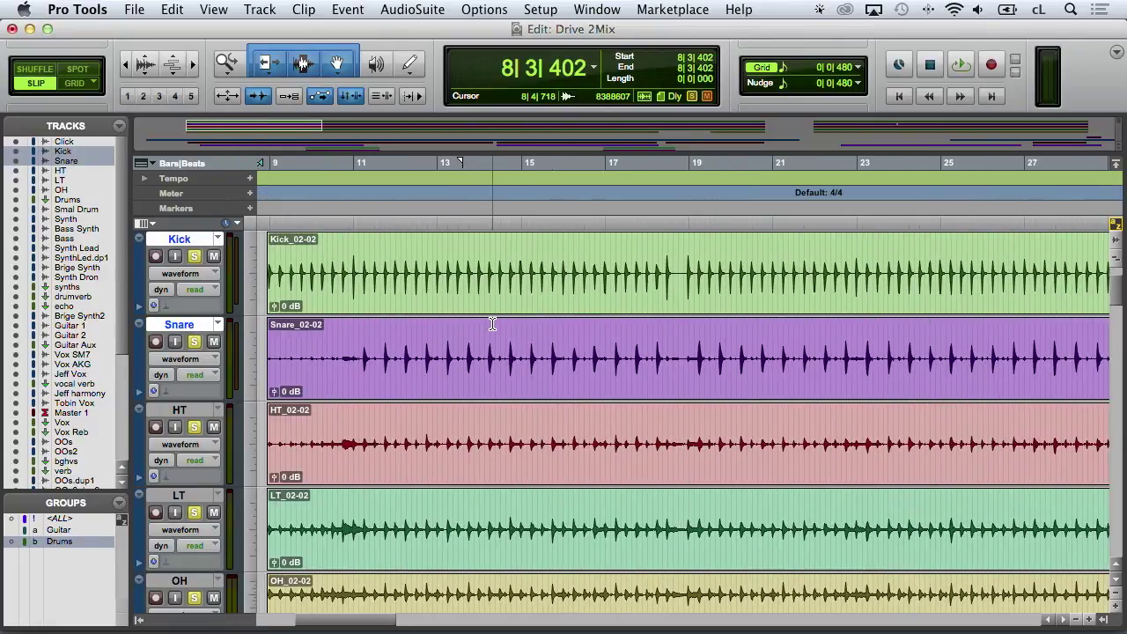
scroll(383, 312, "left", 1)
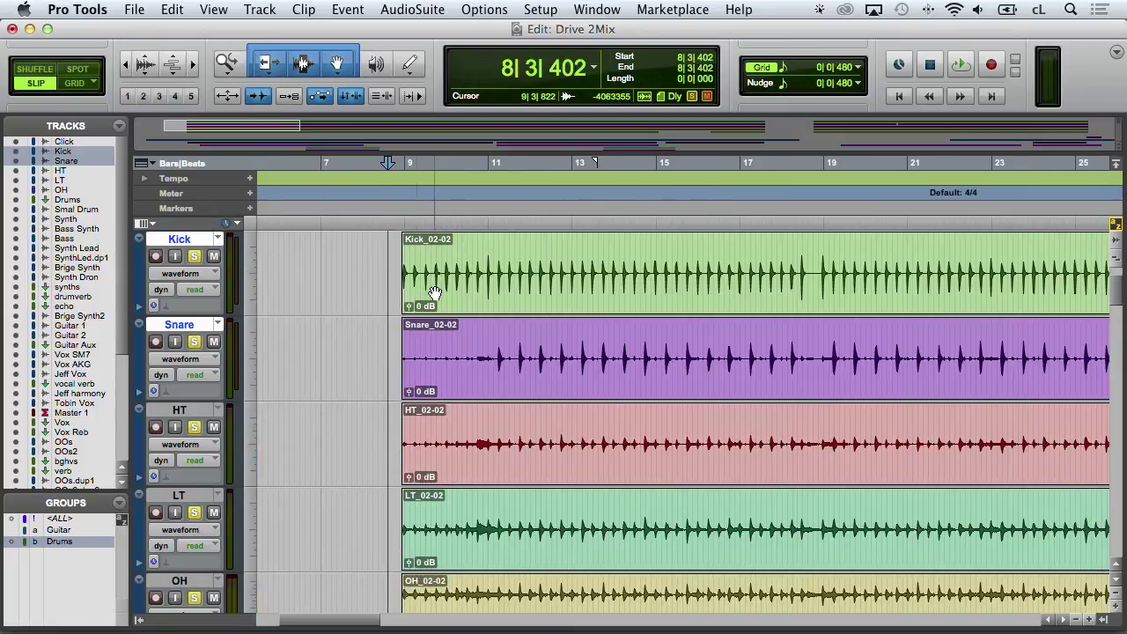
scroll(305, 385, "down", 1)
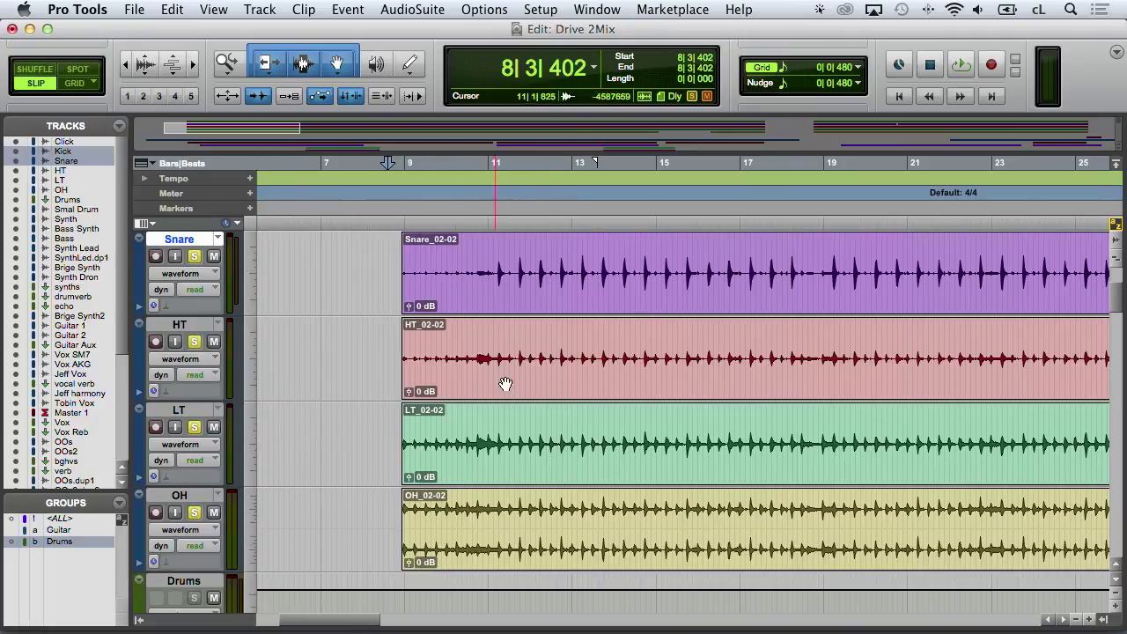
key("space")
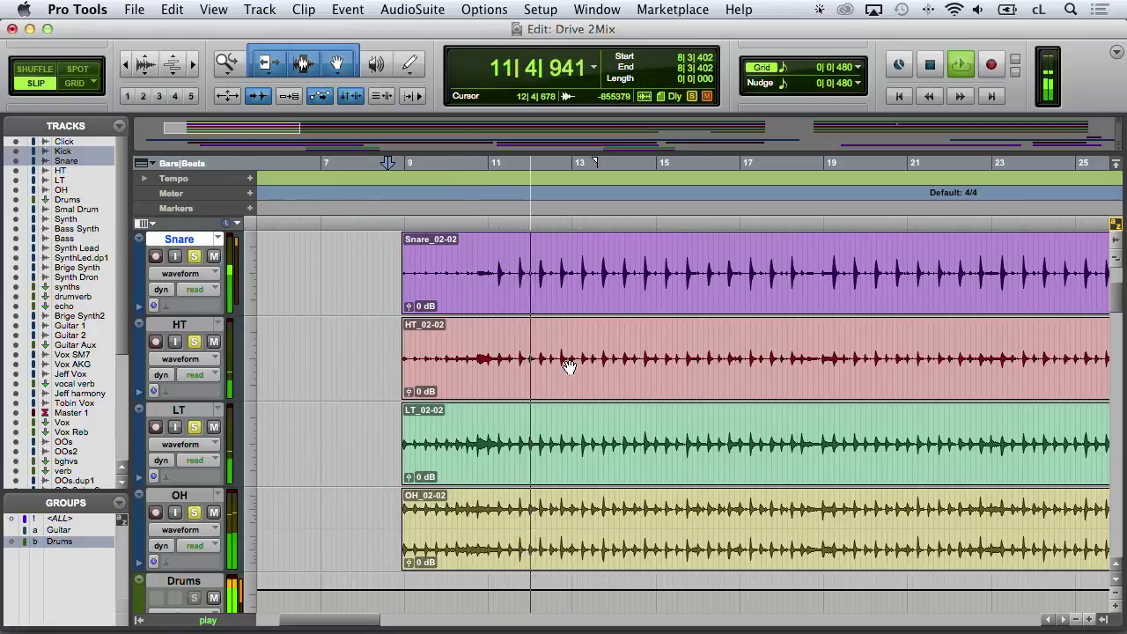
Stop playback, select the drum clips across the grouped tracks and make the tracks taller
key("space")
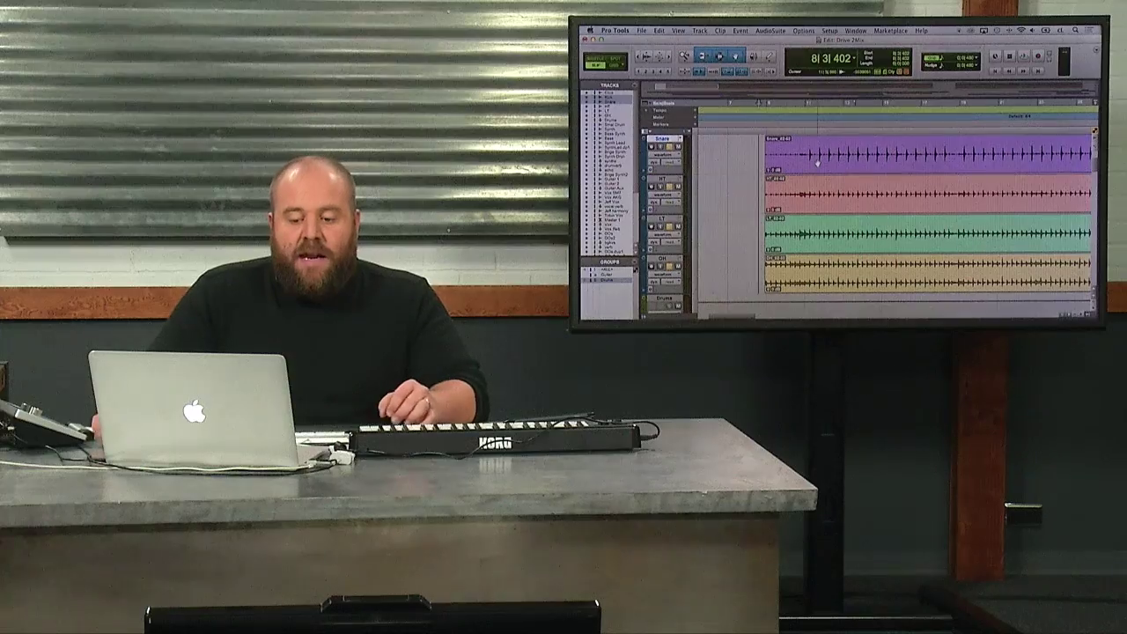
scroll(822, 165, "up", 2)
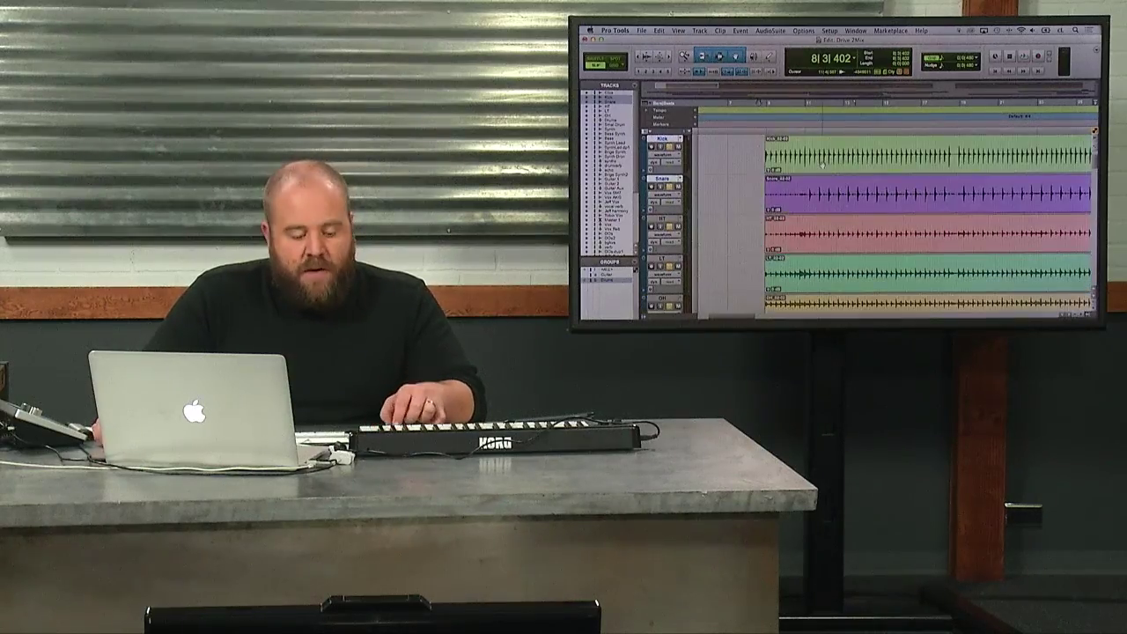
key("super+1")
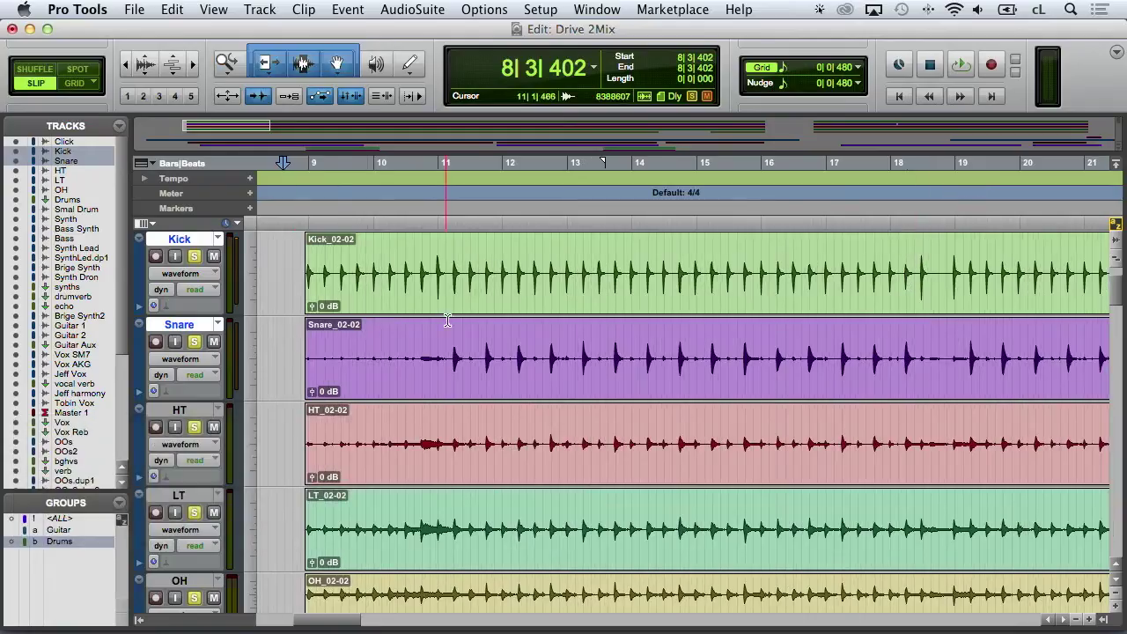
left_click(382, 302)
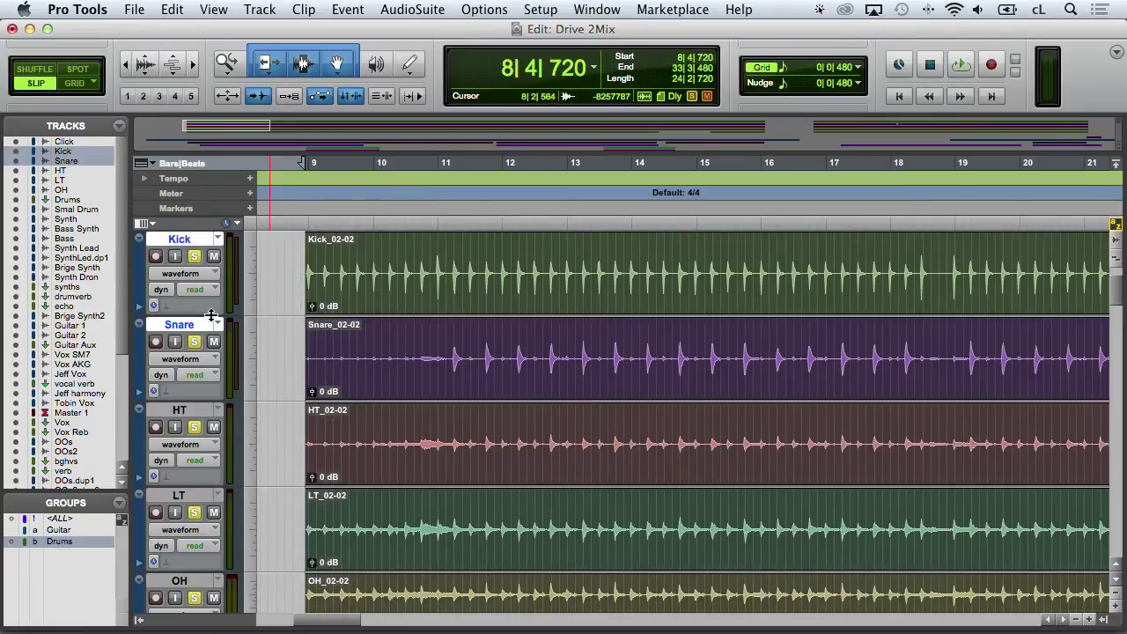
left_click_drag(200, 315, 196, 331)
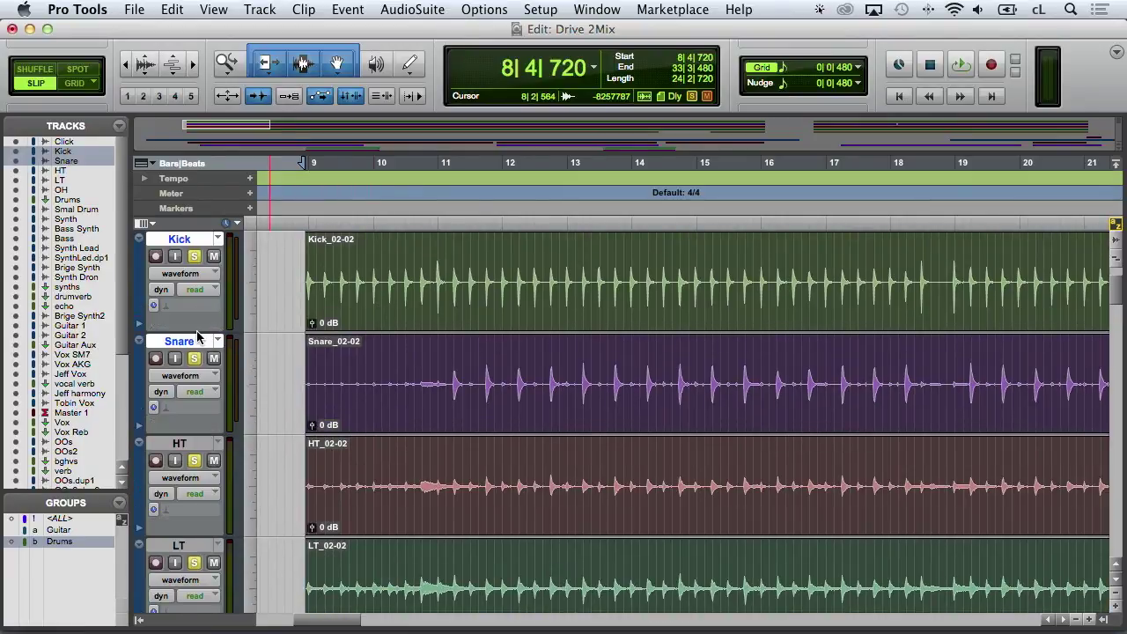
Set the drum tracks to Ticks timebase, Polyphonic Elastic Audio and Warp track view
left_click(154, 307)
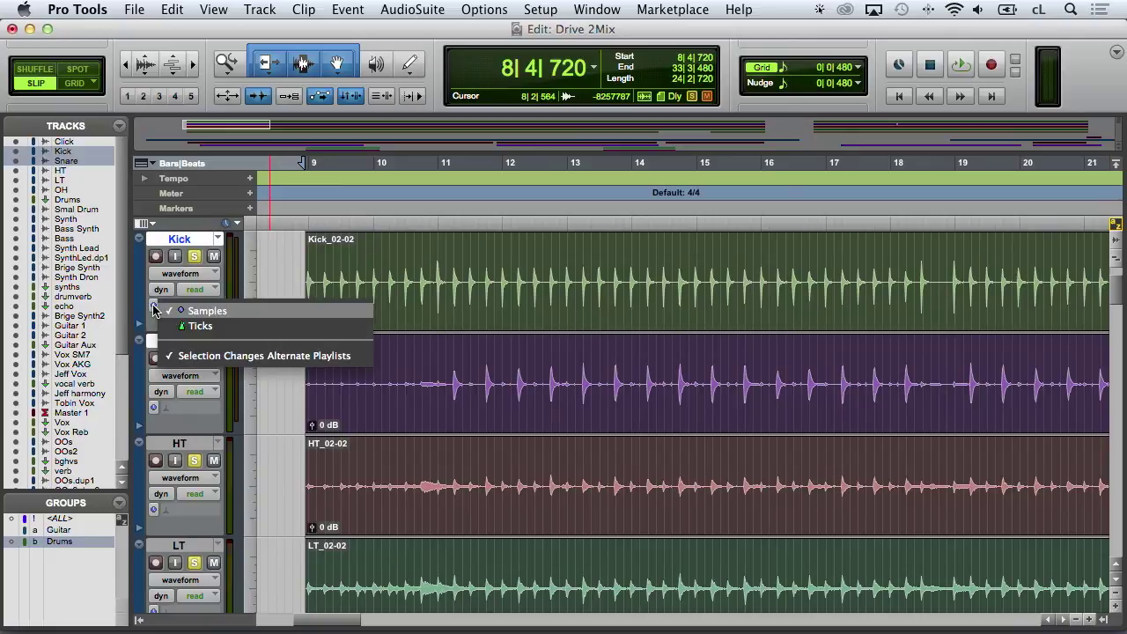
left_click(191, 326)
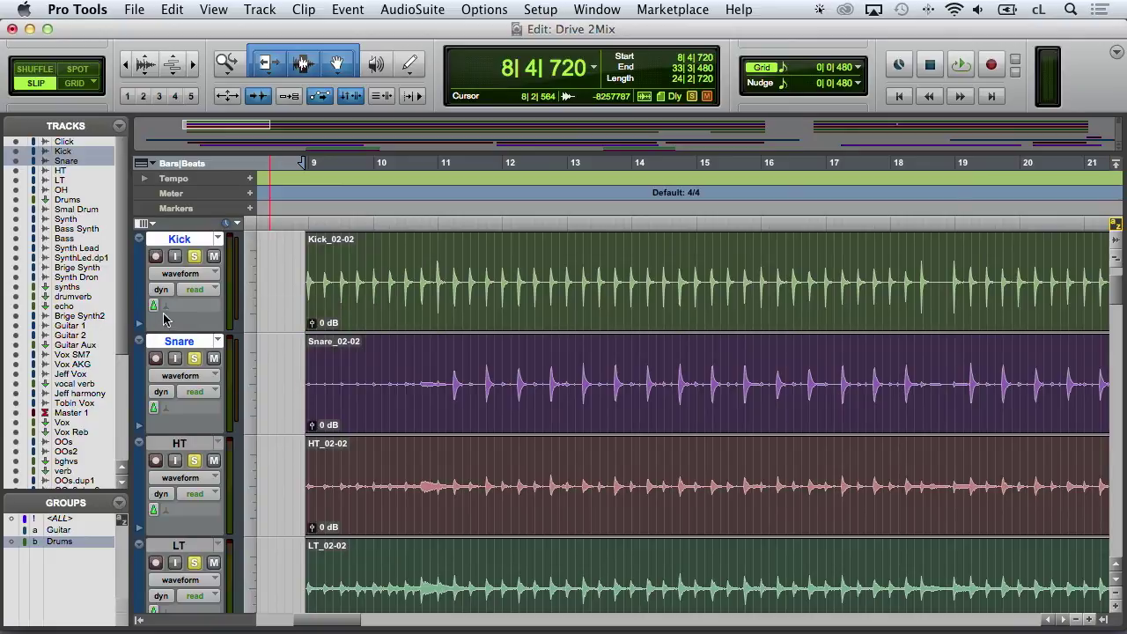
left_click(167, 312)
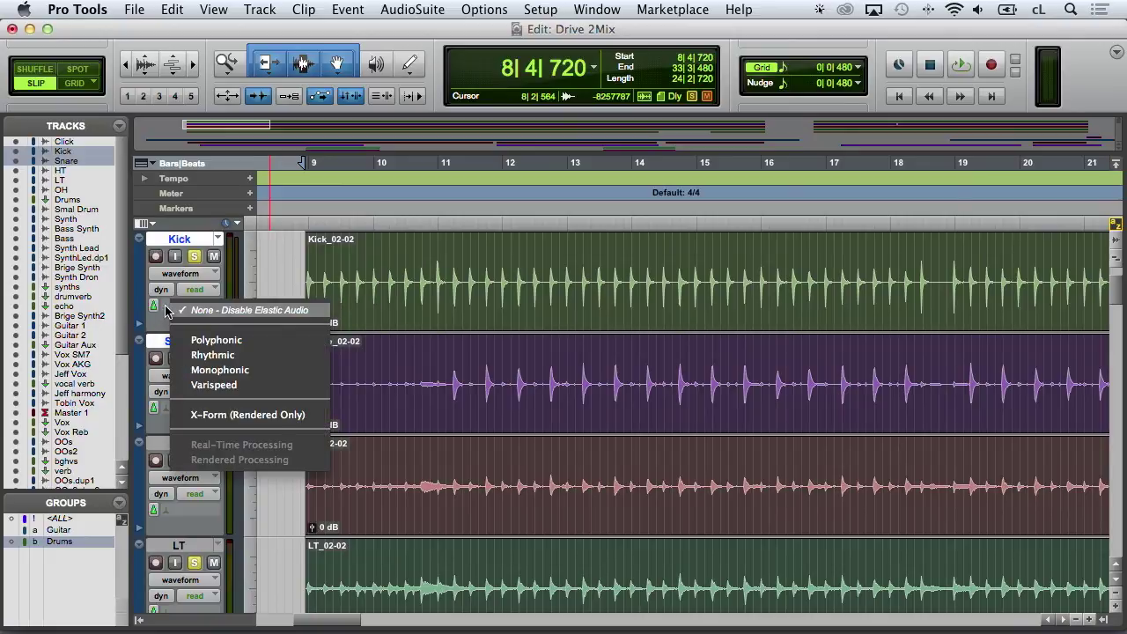
left_click(202, 340)
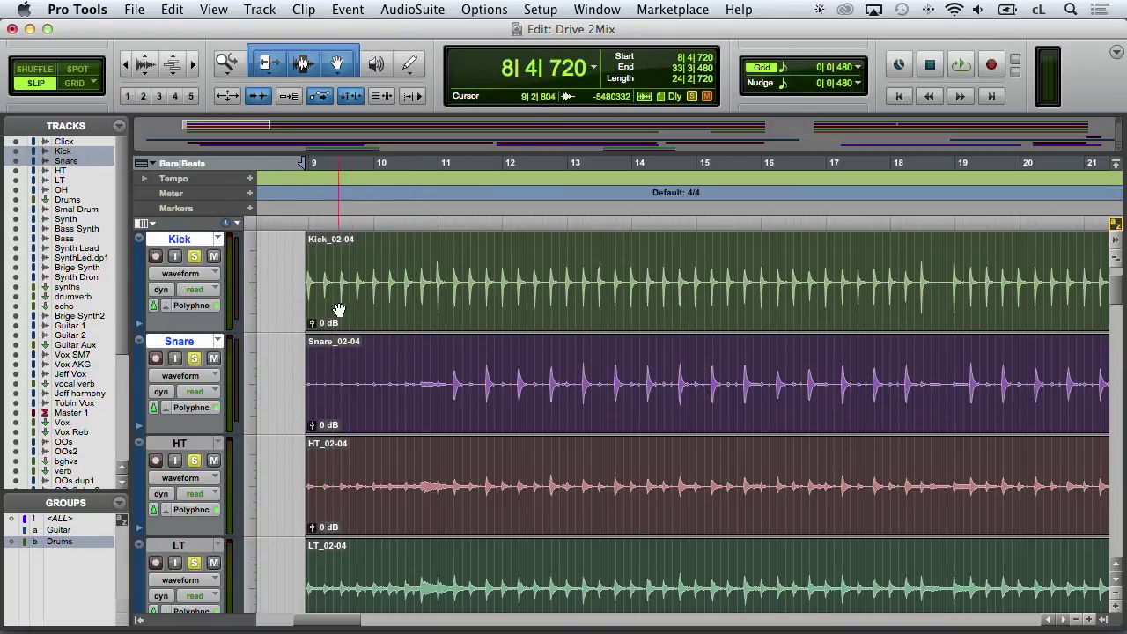
left_click(192, 276)
left_click(216, 259, "alt")
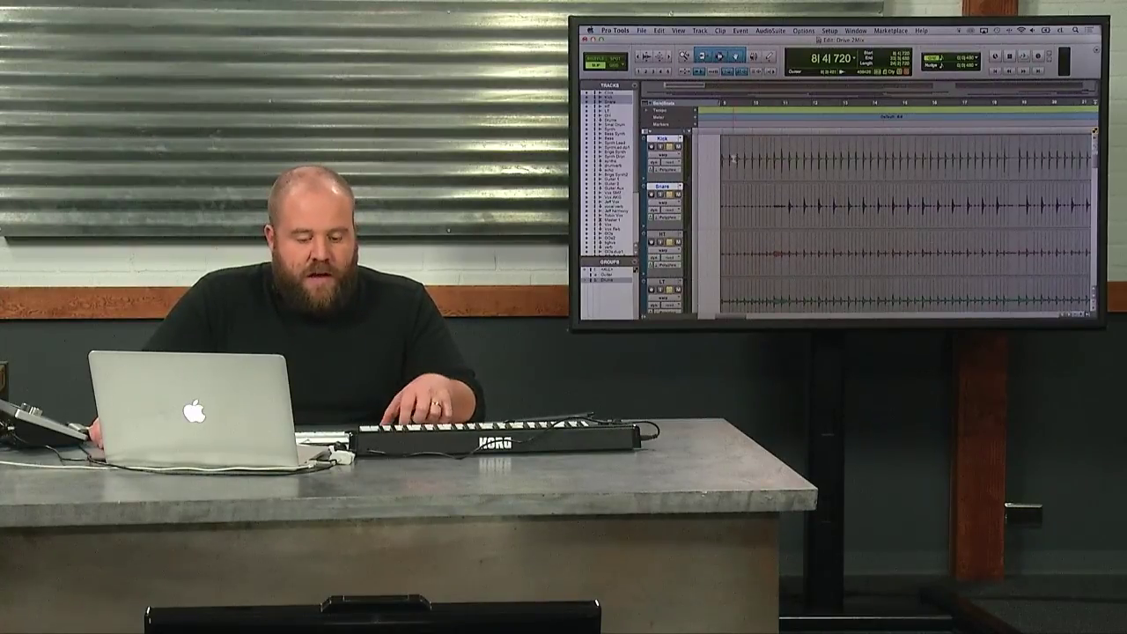
Add warp markers on the grouped drum hits from bar 9 to bar 11, then undo them
key("super+1")
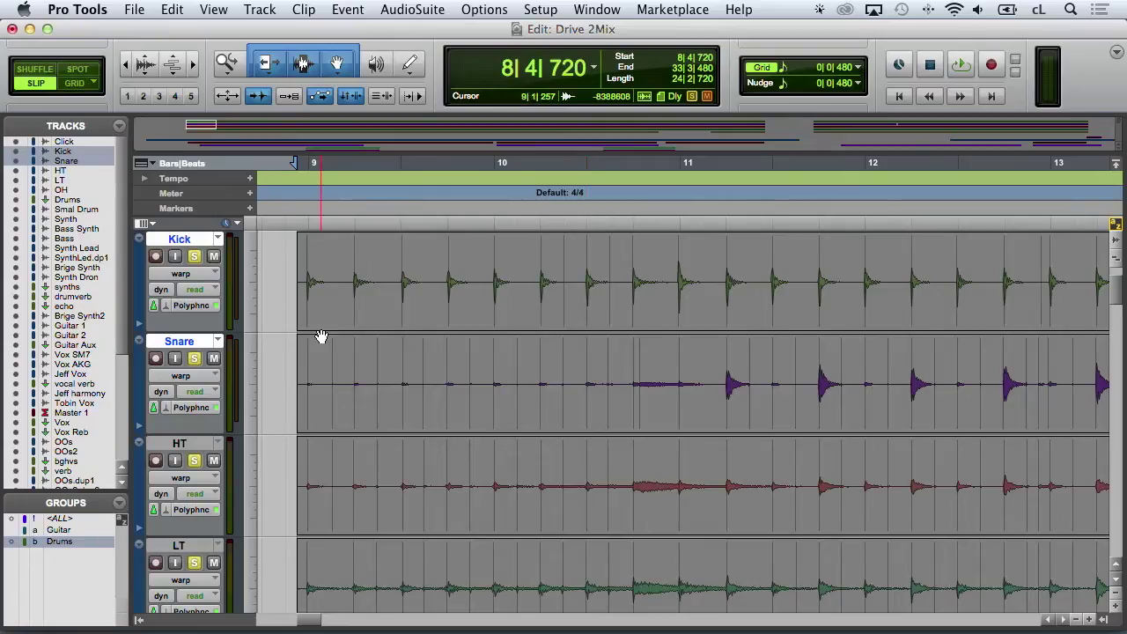
key("shift")
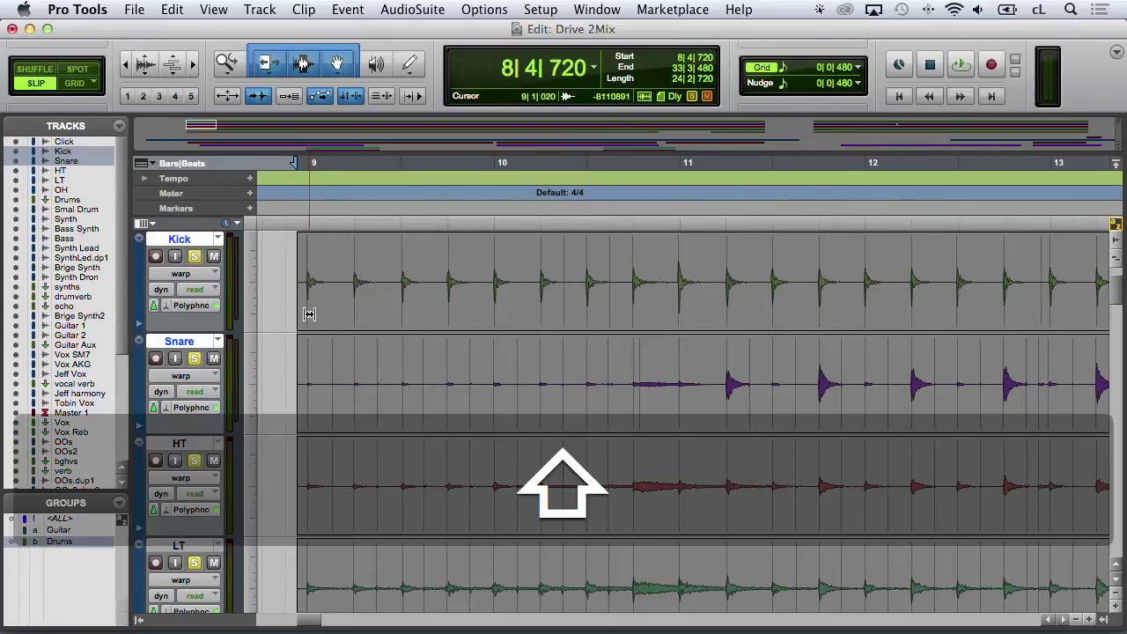
left_click(309, 292, "shift")
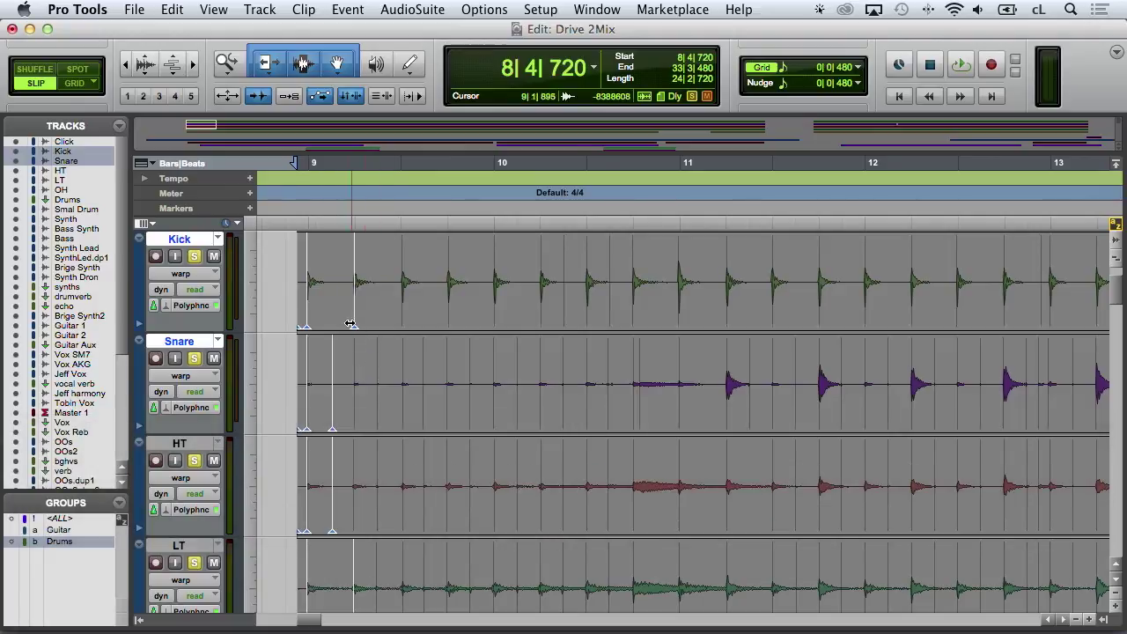
left_click(400, 303, "shift")
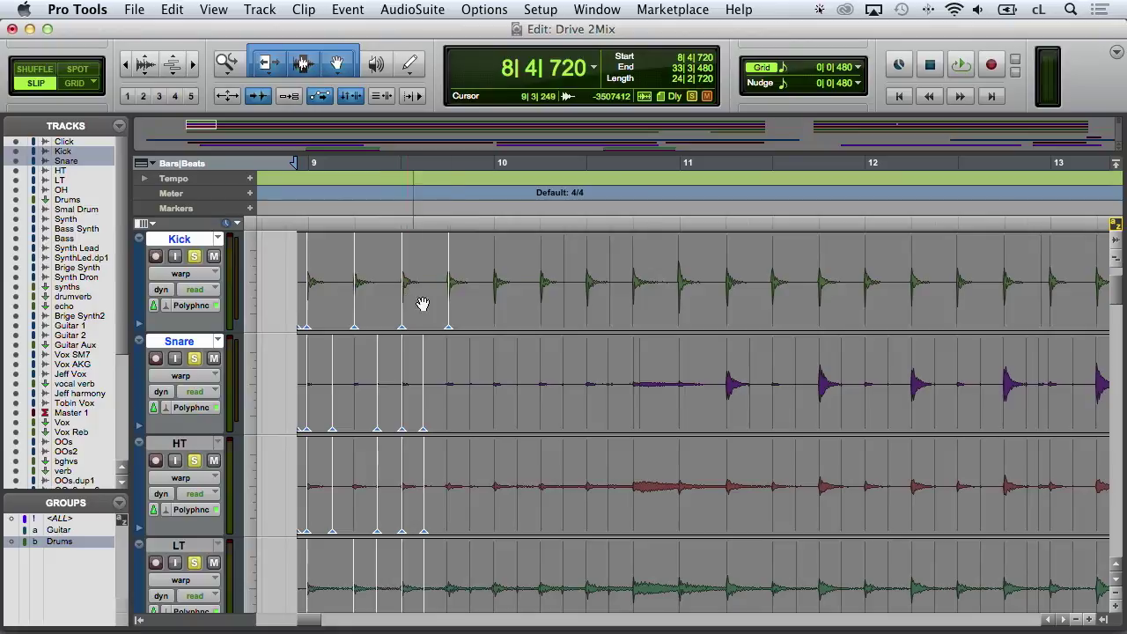
left_click(493, 301, "shift")
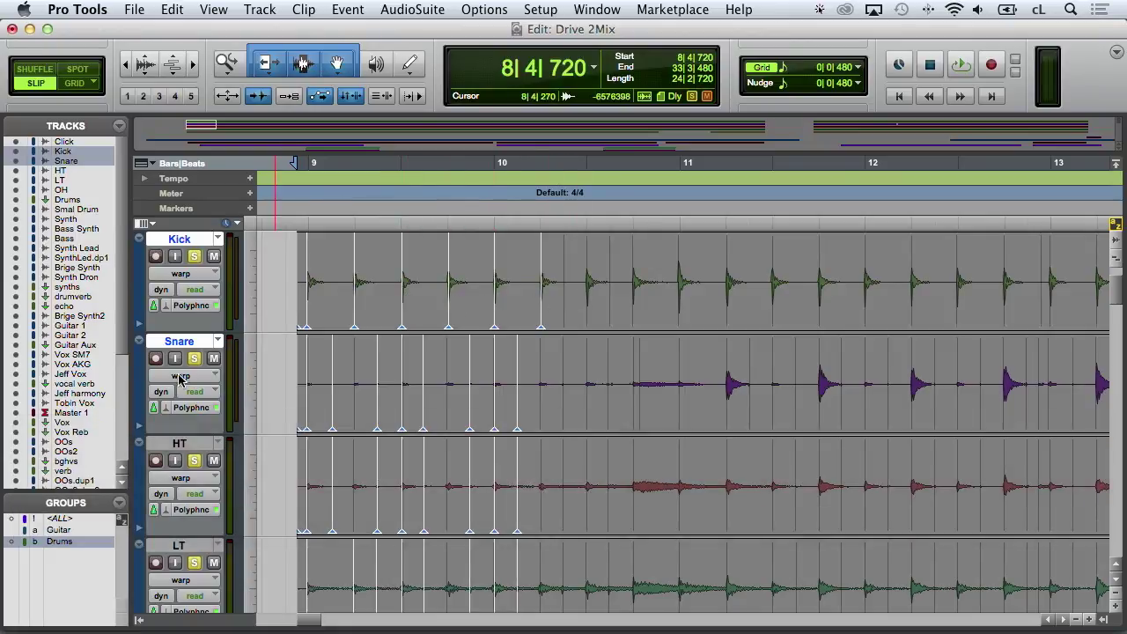
key("shift")
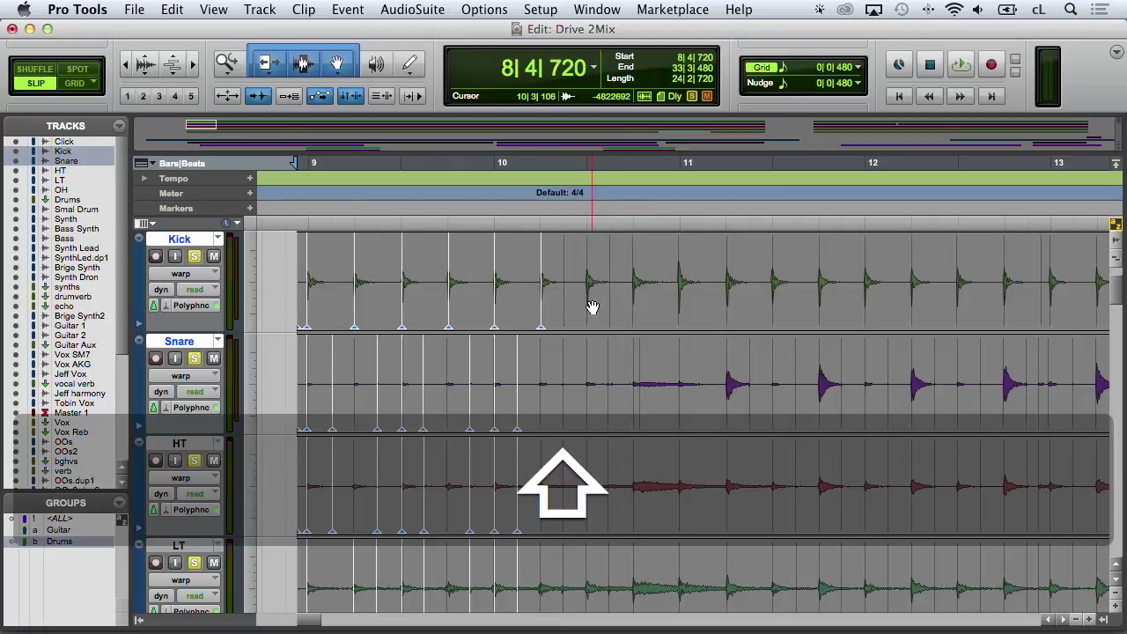
left_click(588, 302, "shift")
left_click(633, 305, "shift")
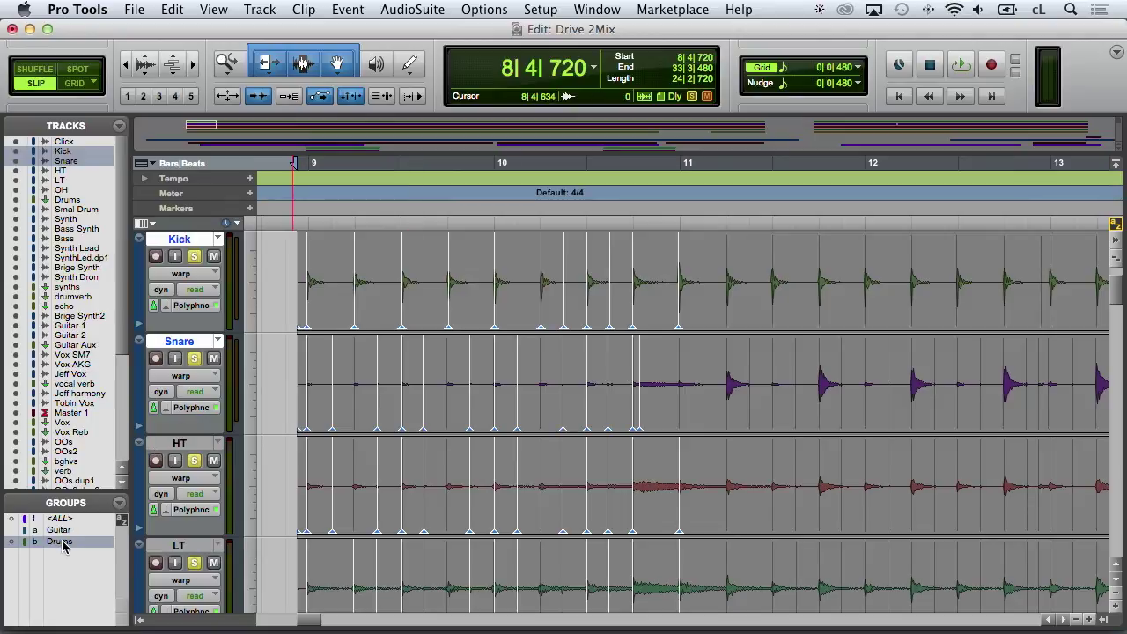
key("shift")
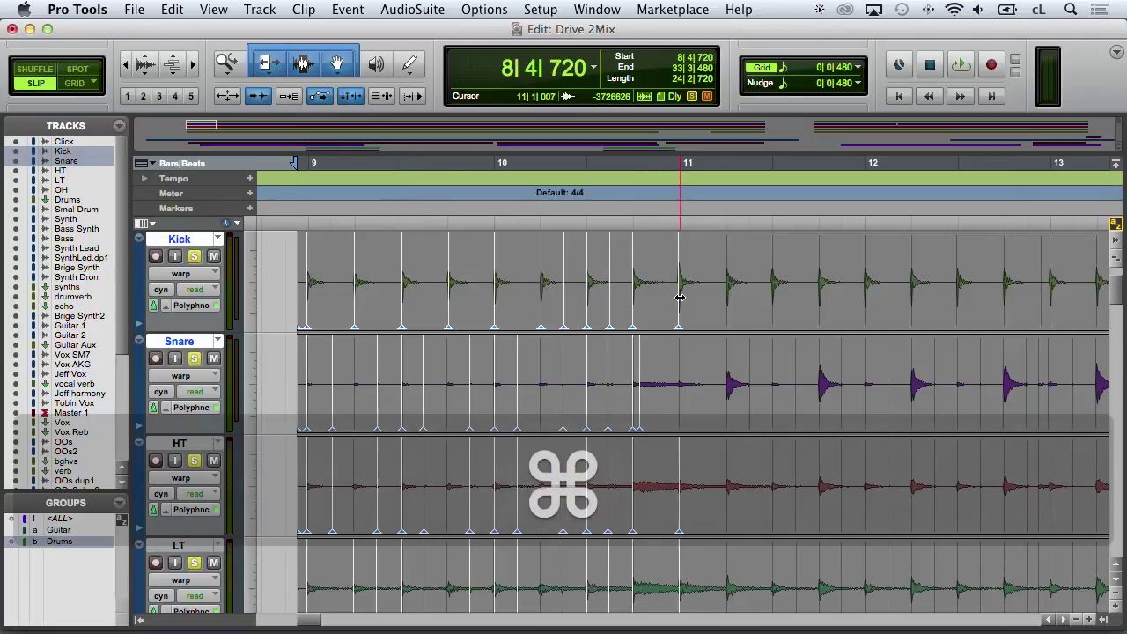
key("super+z")
key("super+z")
key("super+z")
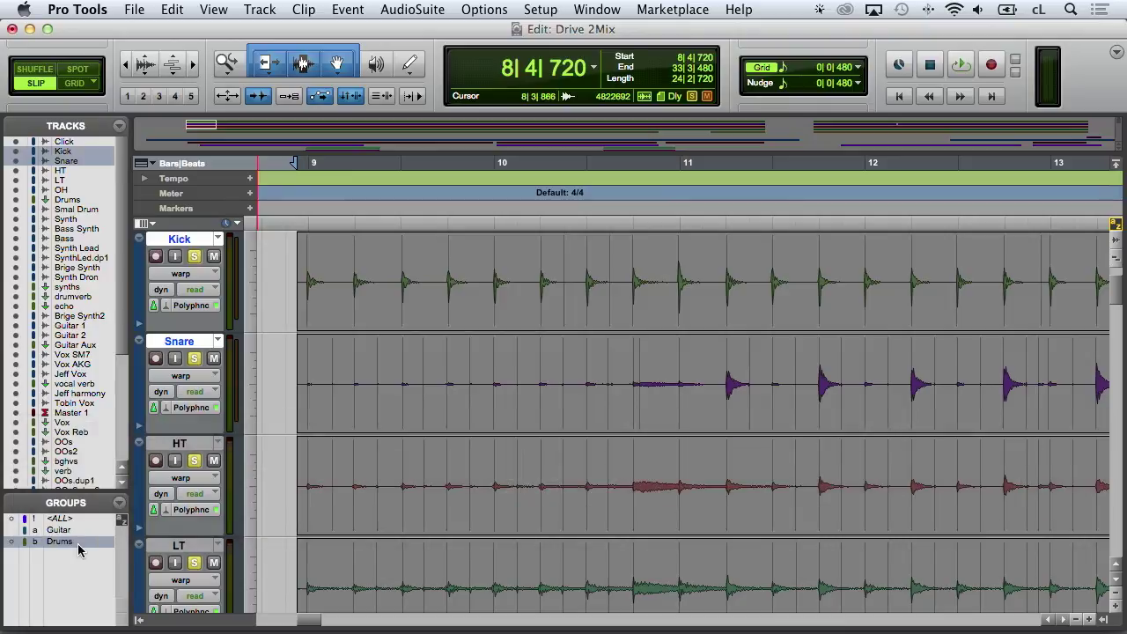
Disable the Drums group and add warp markers on the first three Kick hits only
left_click(399, 309)
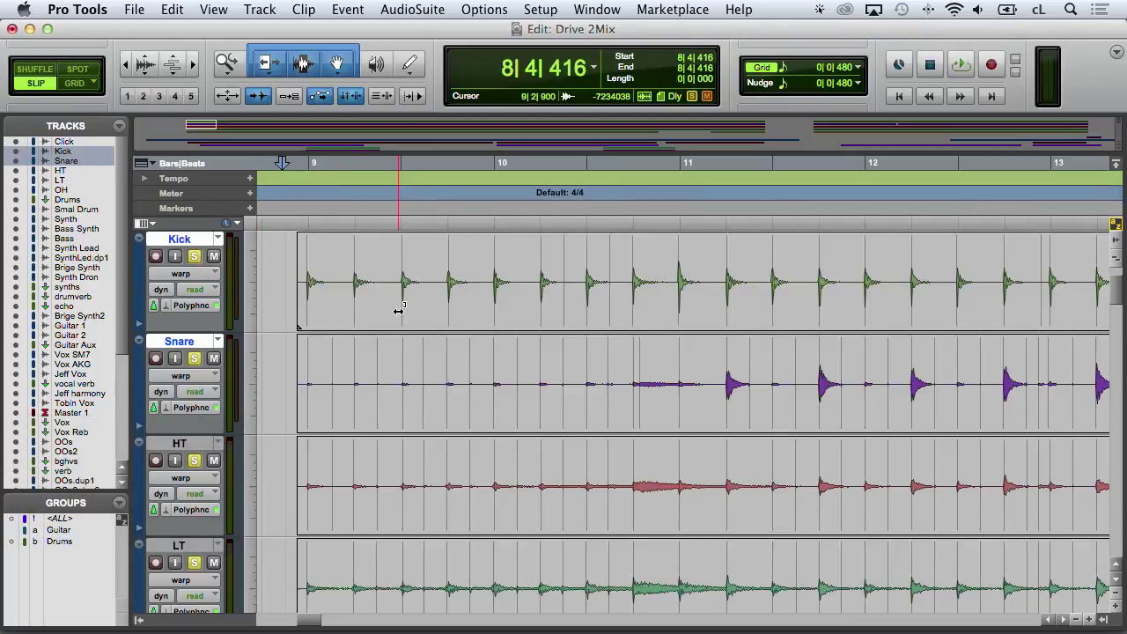
left_click(399, 310)
left_click(307, 298, "shift")
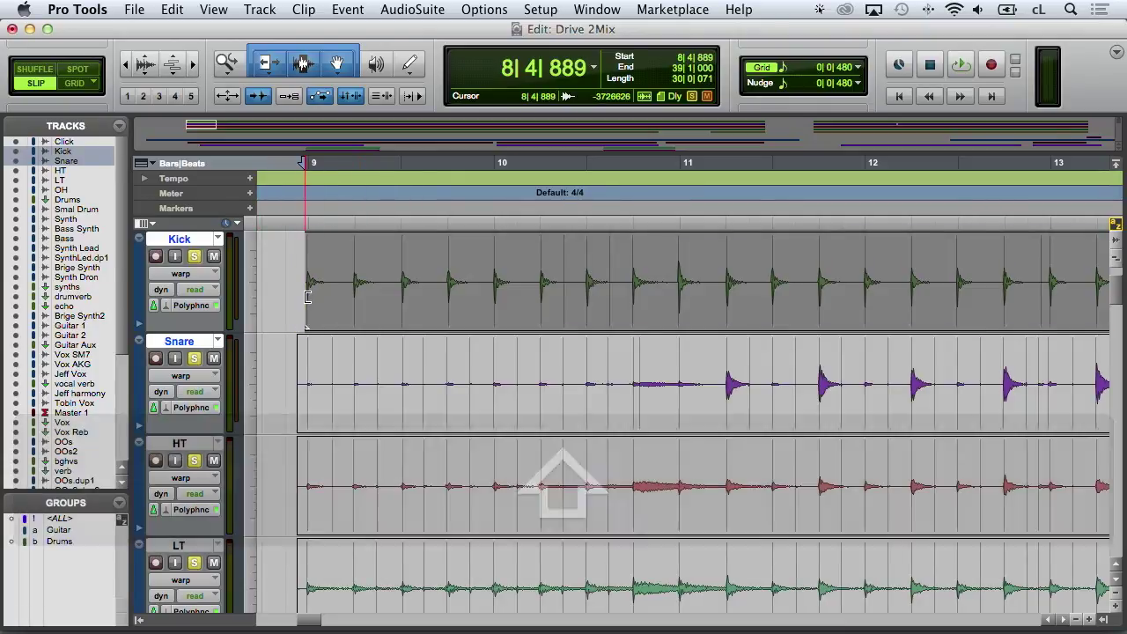
key("super+z")
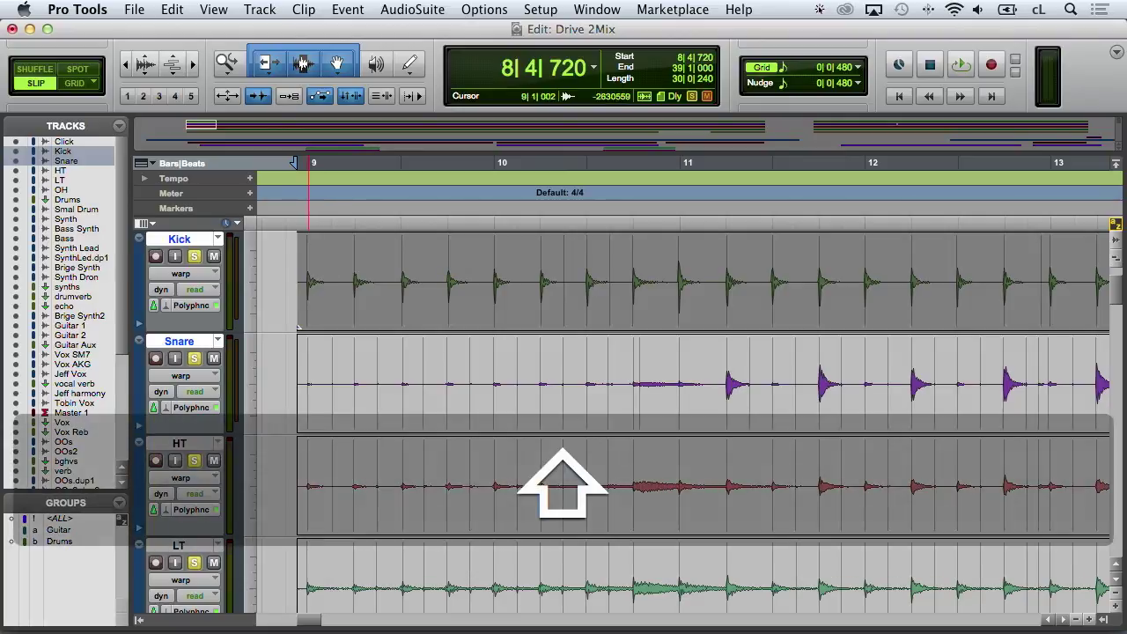
left_click(355, 293, "shift")
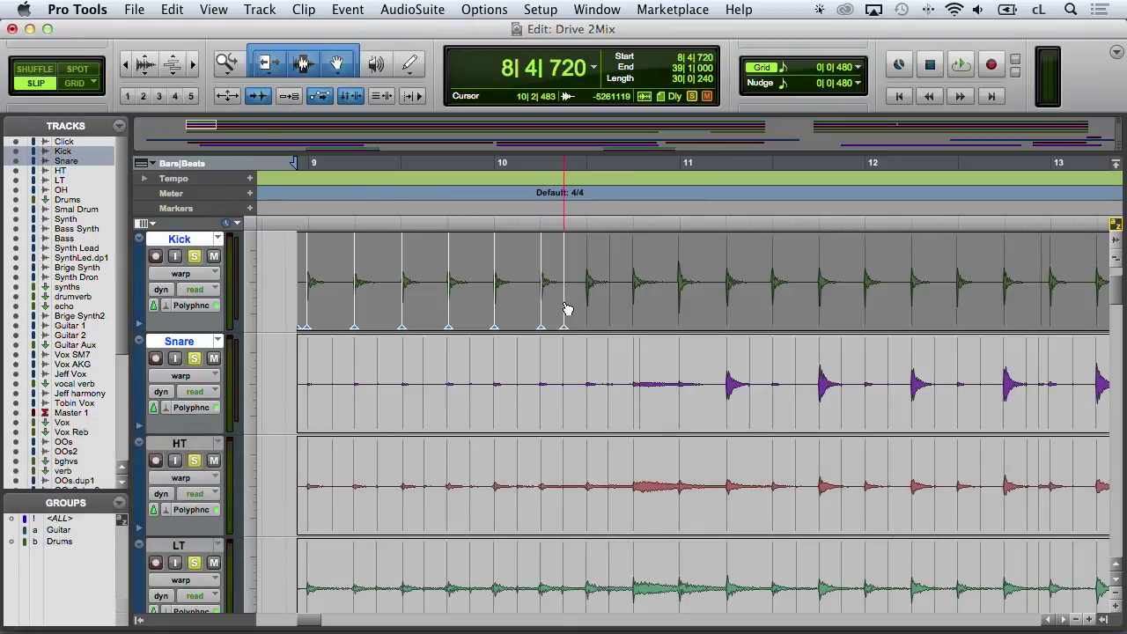
Delete the stray Kick warp marker in bar 10 and mark the next Kick hits toward bar 11
key("alt")
key("super")
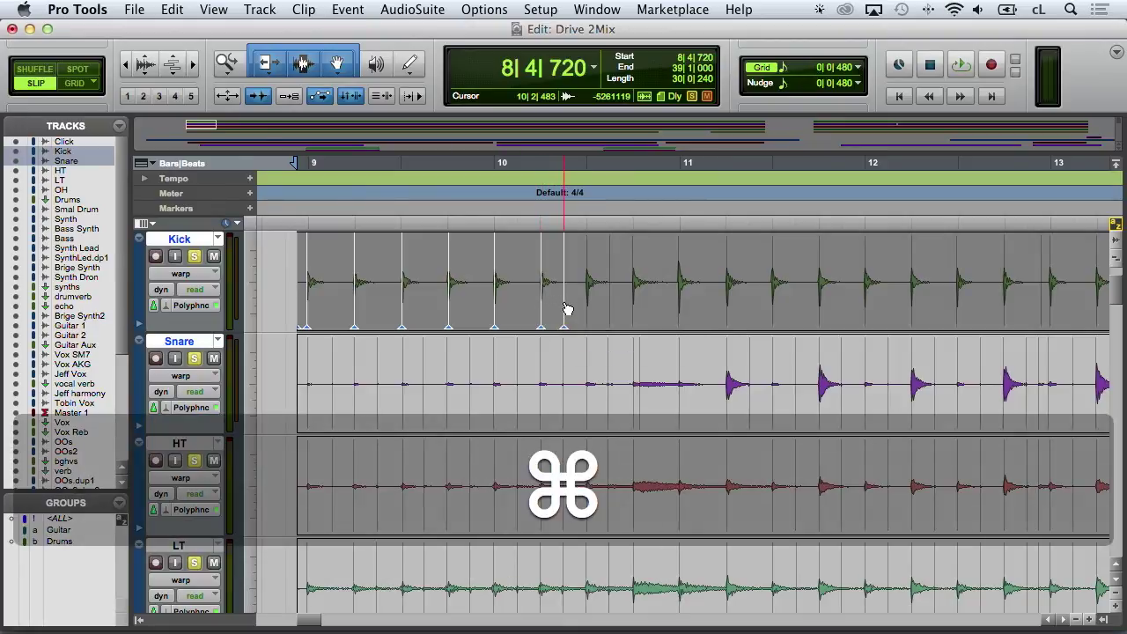
left_click(565, 308, "alt")
key("super")
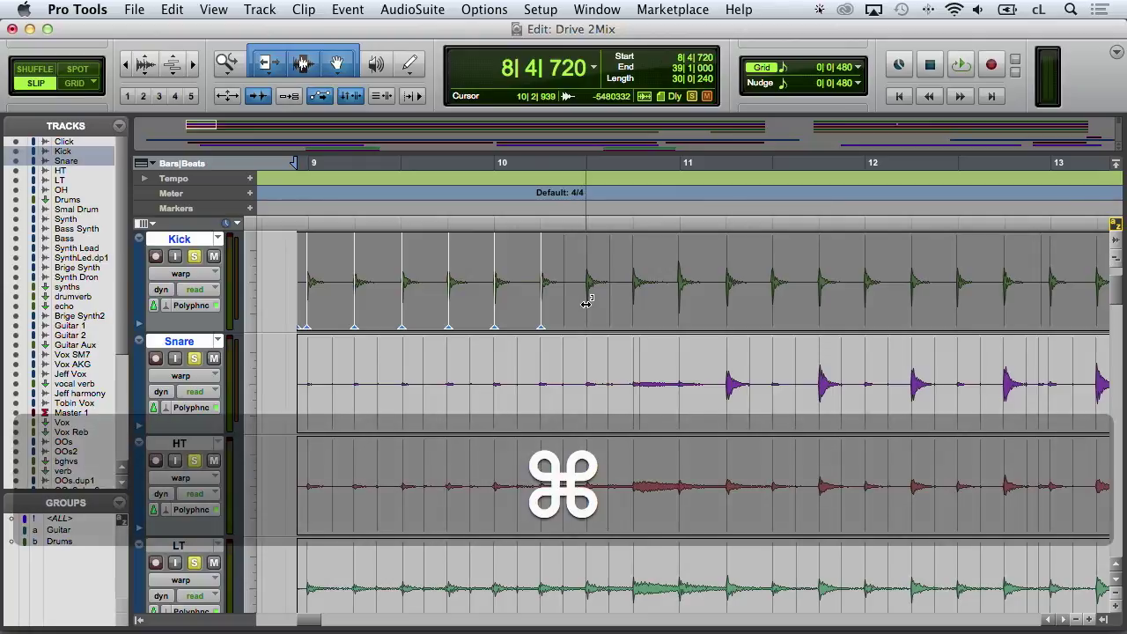
key("ctrl")
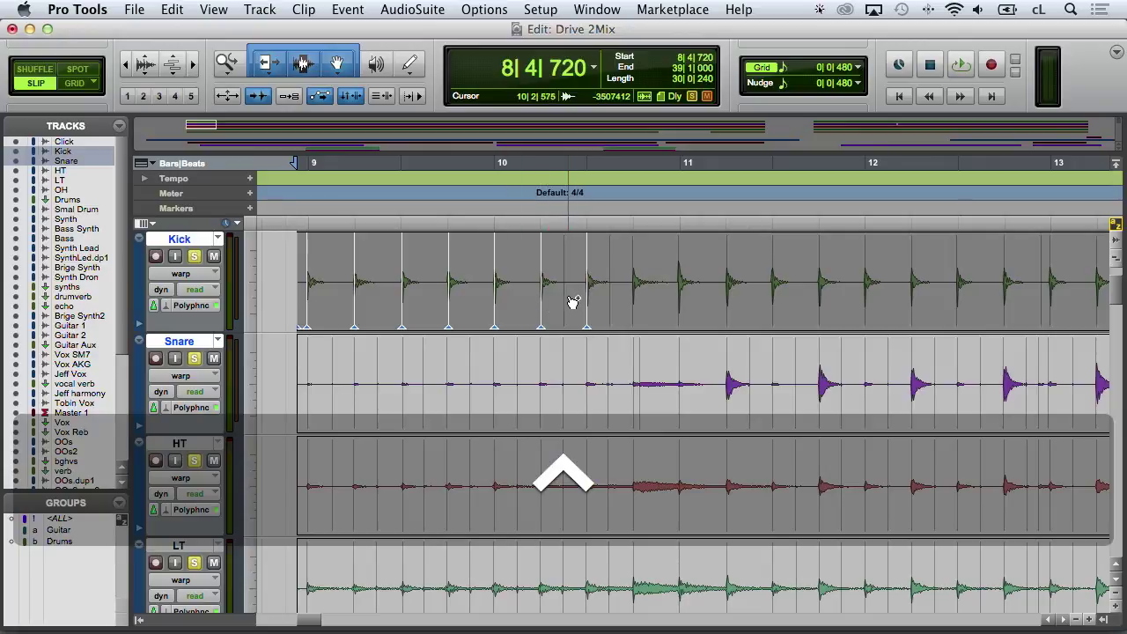
scroll(589, 304, "right", 3)
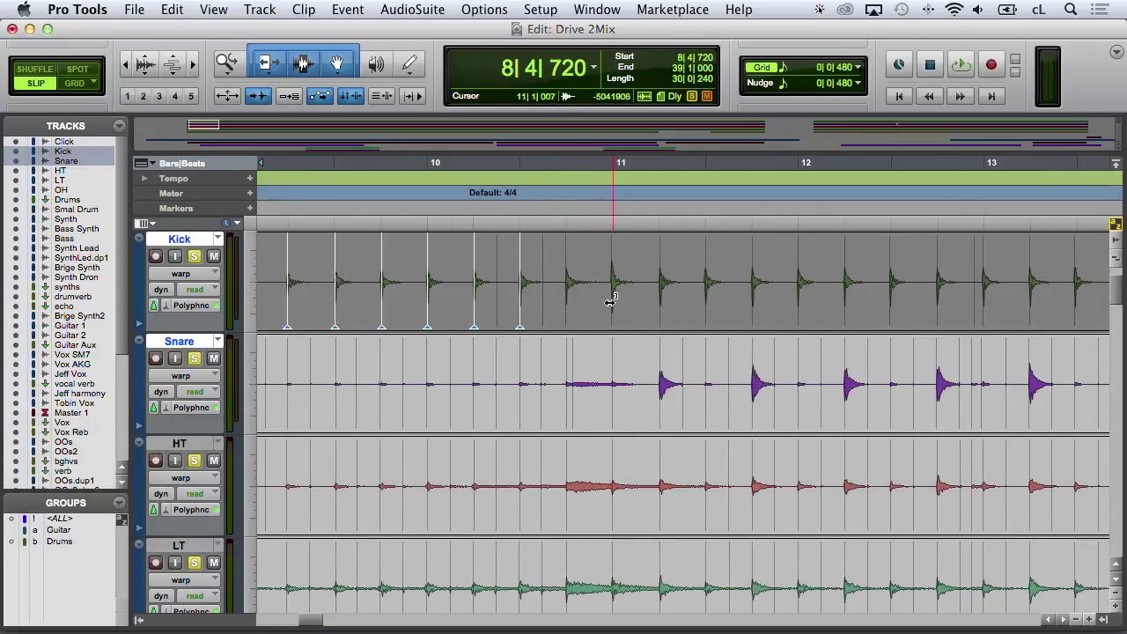
key("ctrl")
left_click(611, 310, "ctrl")
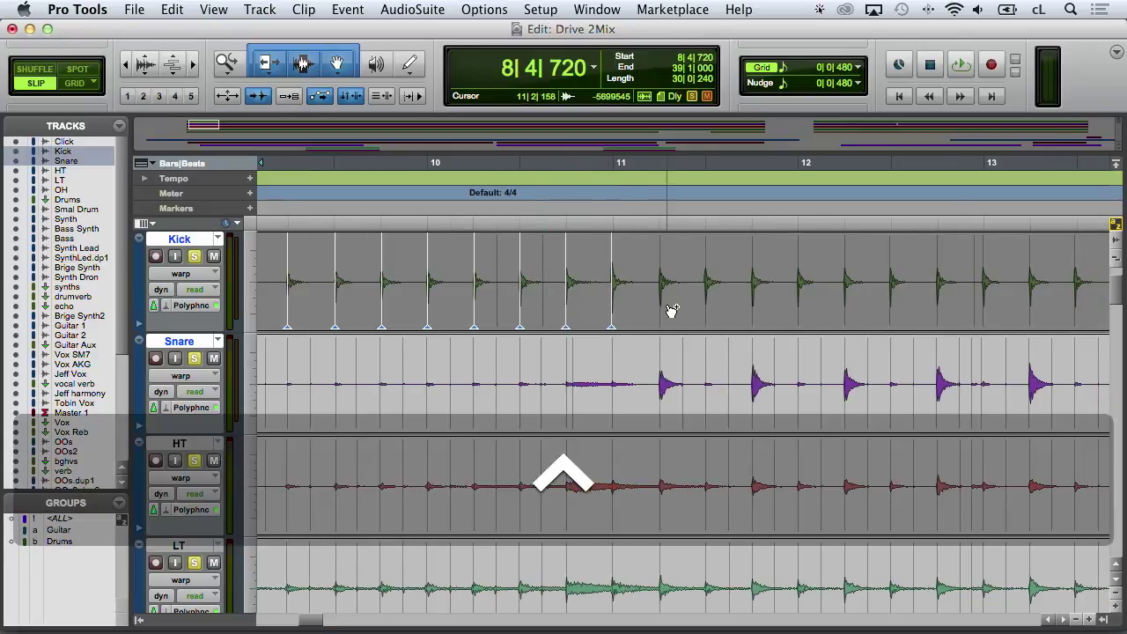
left_click(656, 310, "ctrl")
key("super+z")
left_click(661, 310, "ctrl")
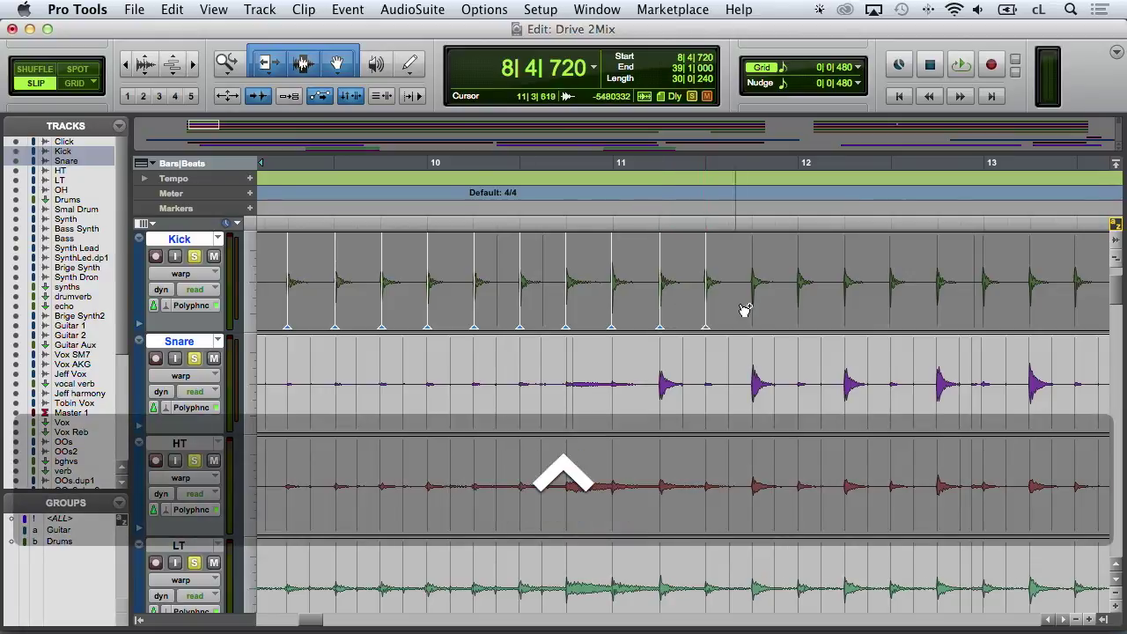
Add warp markers on each Kick hit from bar 12 through bar 15
left_click(798, 308, "ctrl")
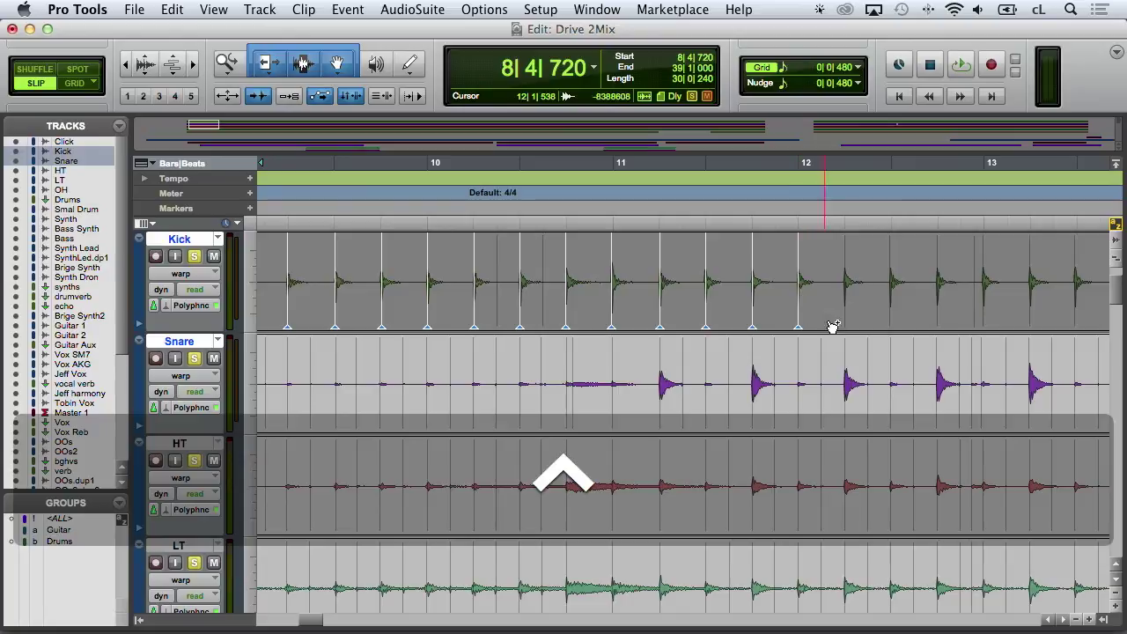
left_click(846, 311, "ctrl")
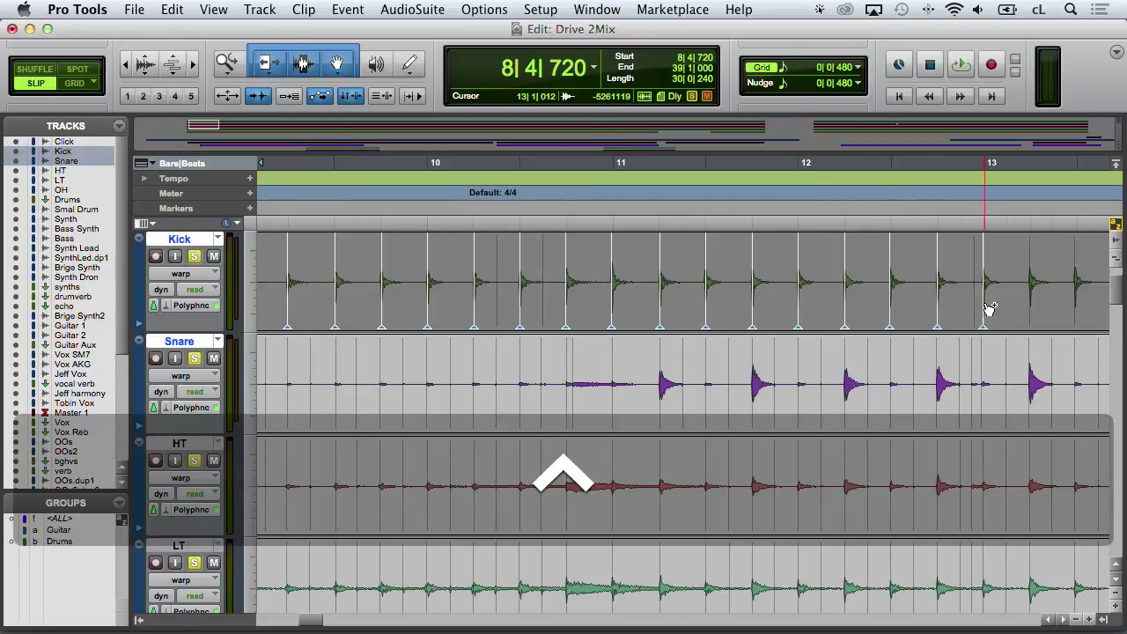
left_click(1030, 312, "ctrl")
scroll(820, 322, "right", 5)
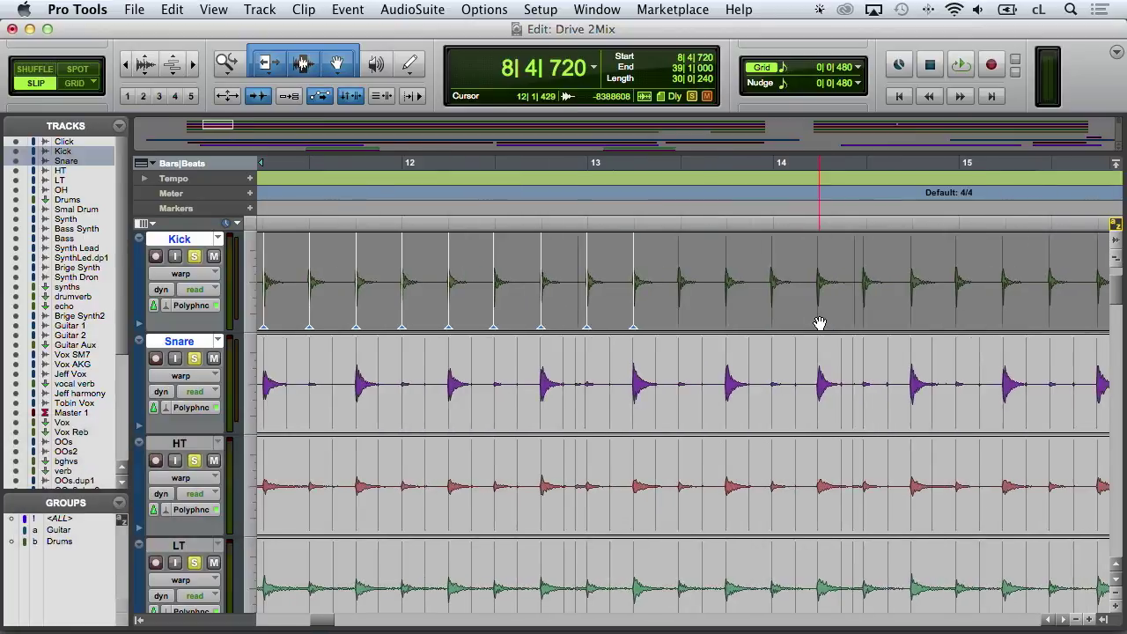
key("ctrl")
left_click(678, 309, "ctrl")
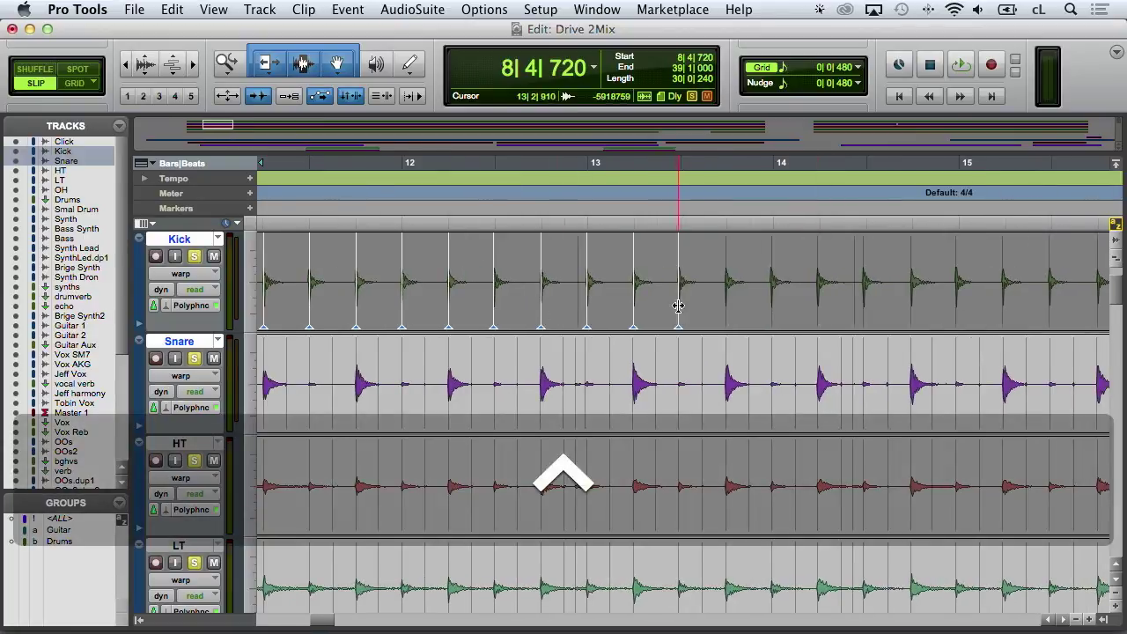
left_click(728, 309, "ctrl")
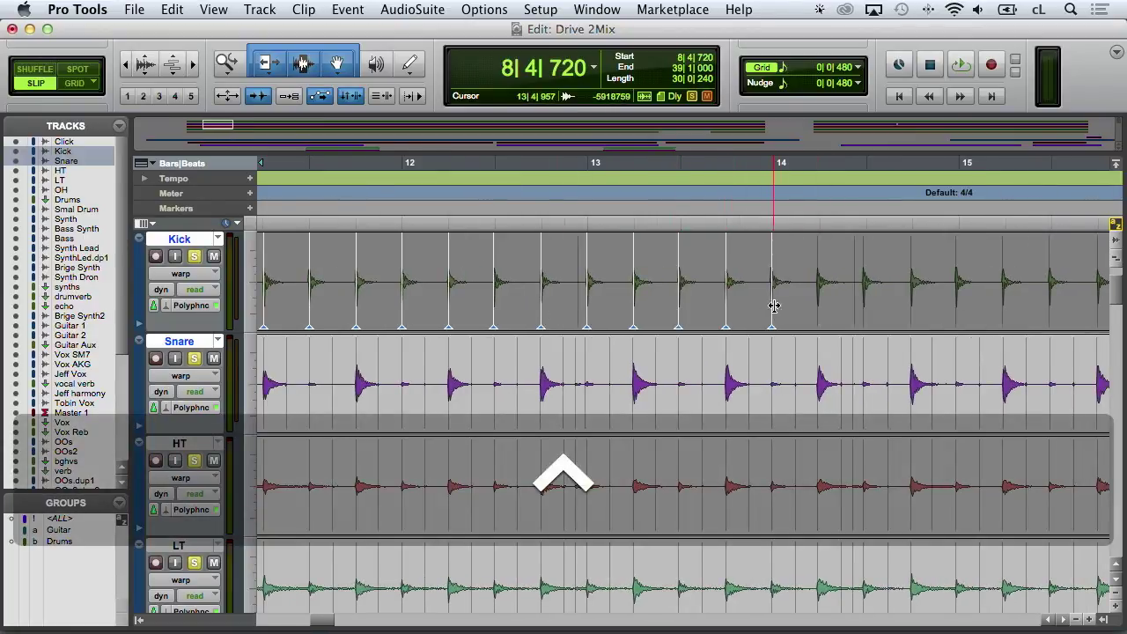
left_click(818, 309, "ctrl")
left_click(867, 314, "ctrl")
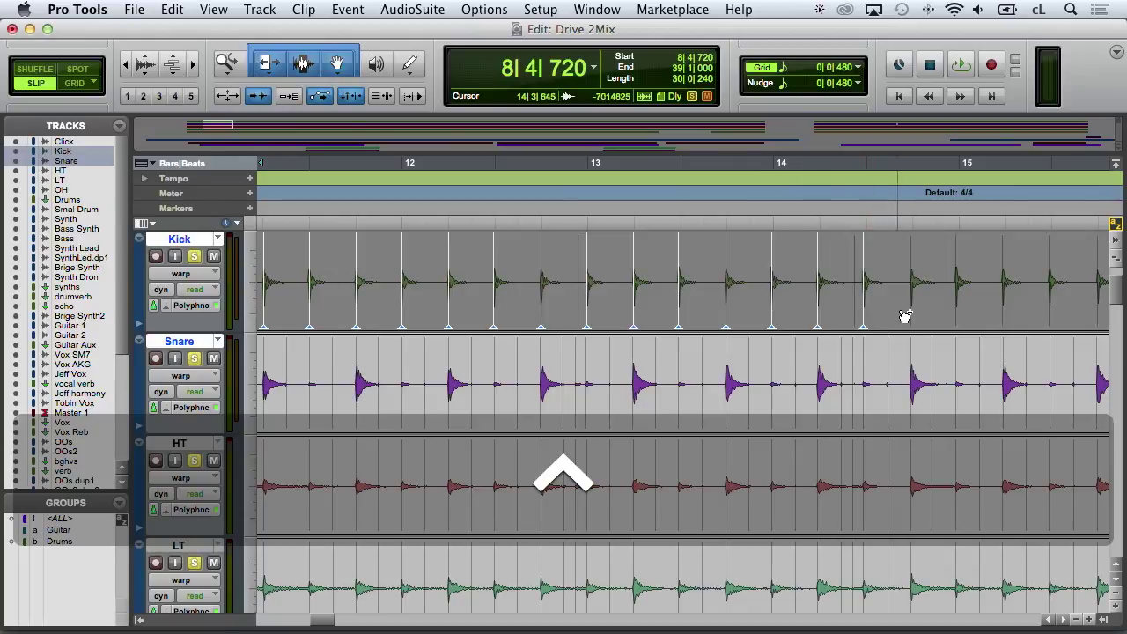
left_click(918, 314, "ctrl")
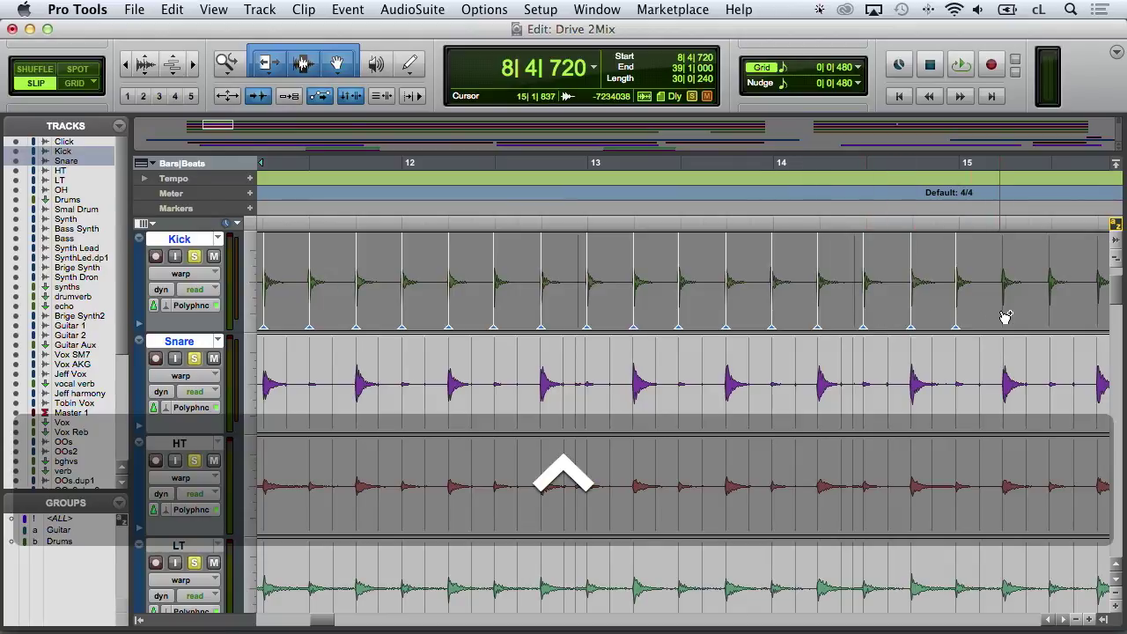
left_click(1001, 315, "ctrl")
scroll(998, 317, "right", 5)
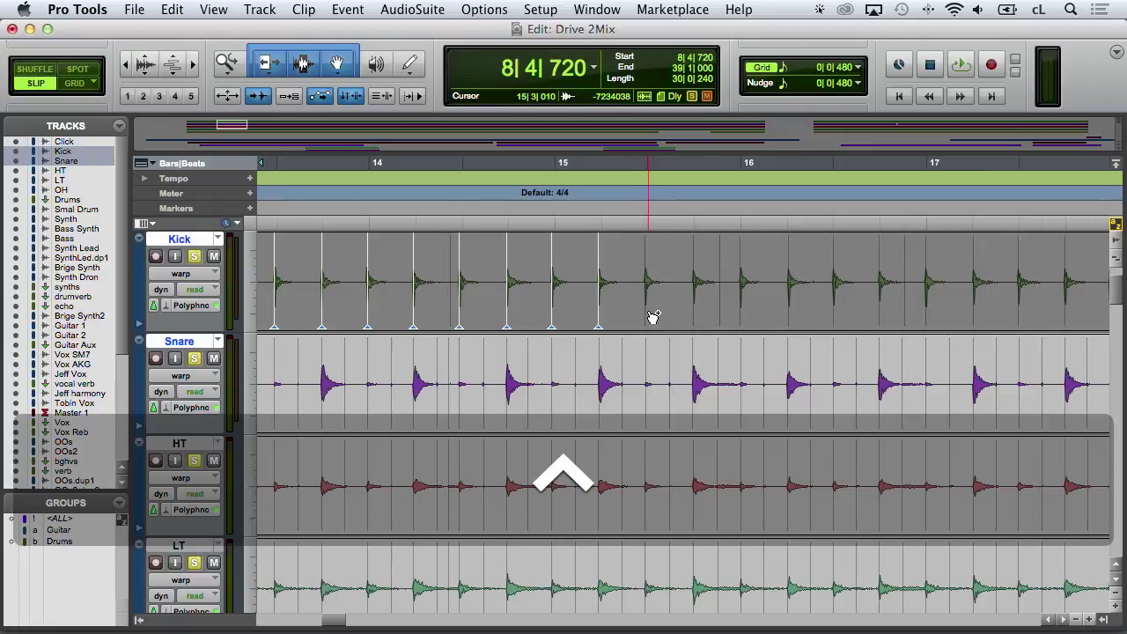
Add warp markers on the Kick hits from mid bar 15 through bar 19
left_click(656, 315, "ctrl")
left_click(700, 312, "ctrl")
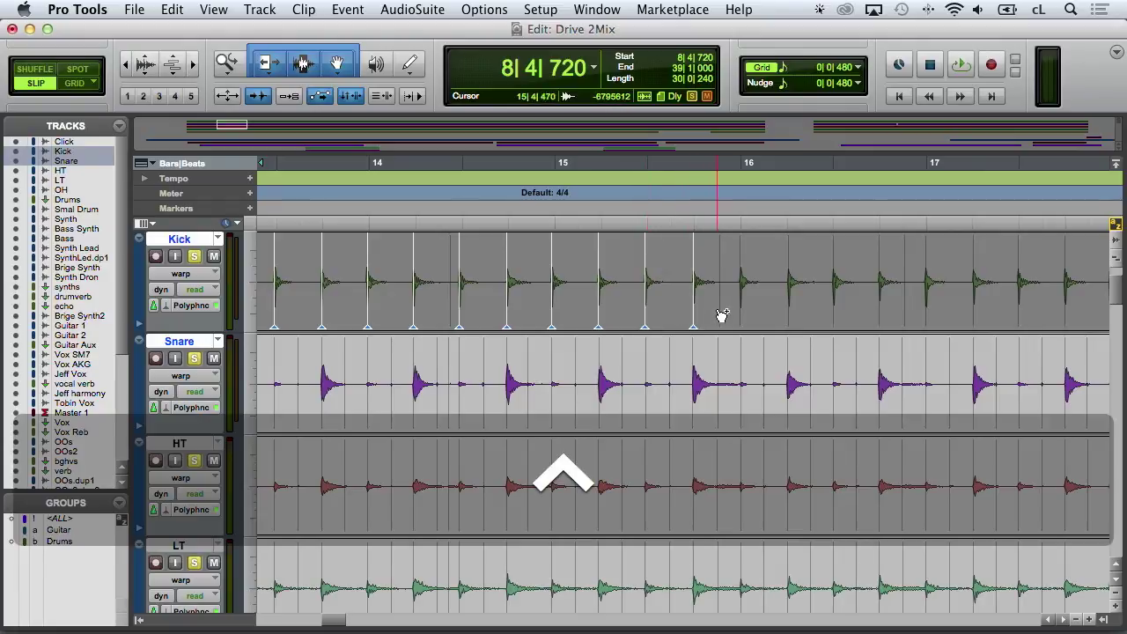
left_click(745, 313, "ctrl")
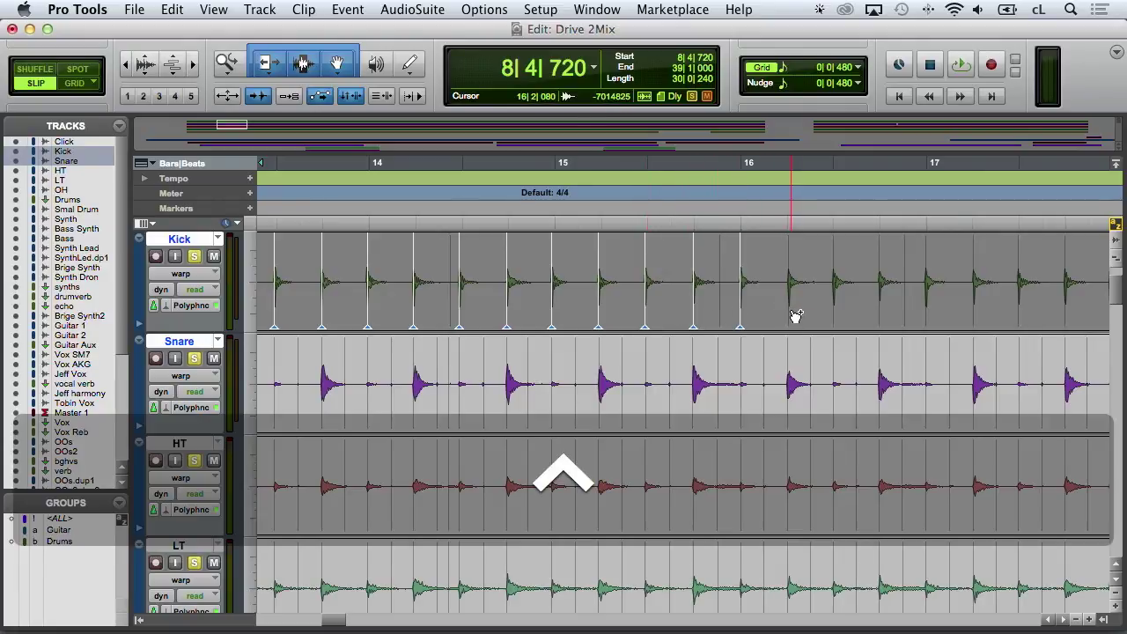
left_click(886, 314, "ctrl")
left_click(934, 313, "ctrl")
left_click(981, 314, "ctrl")
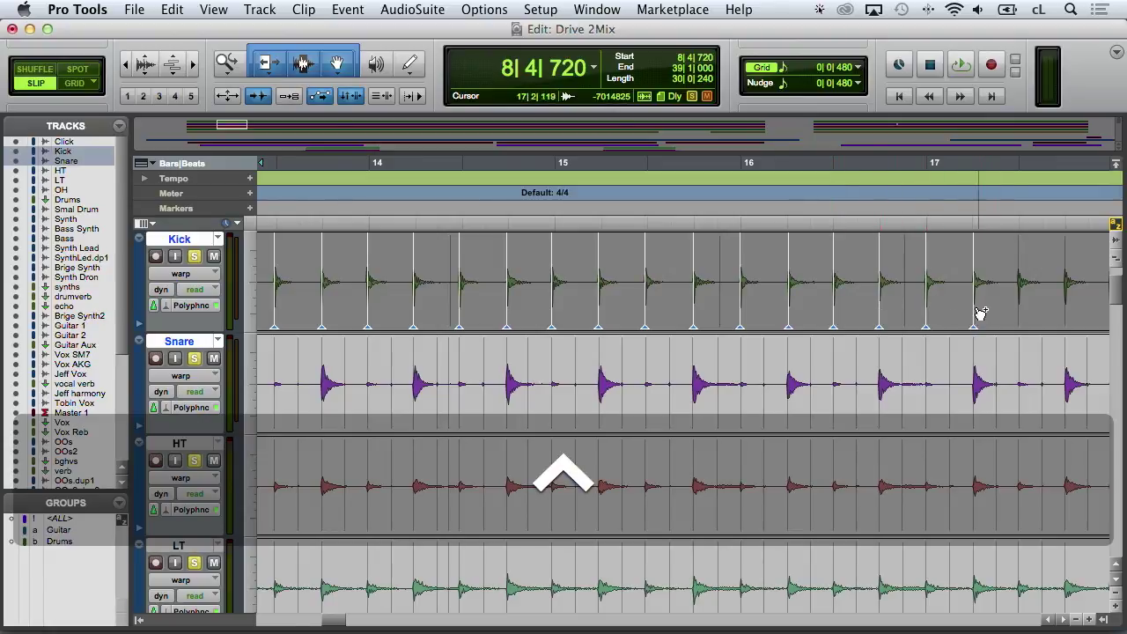
left_click(1029, 315, "ctrl")
scroll(969, 317, "right", 3)
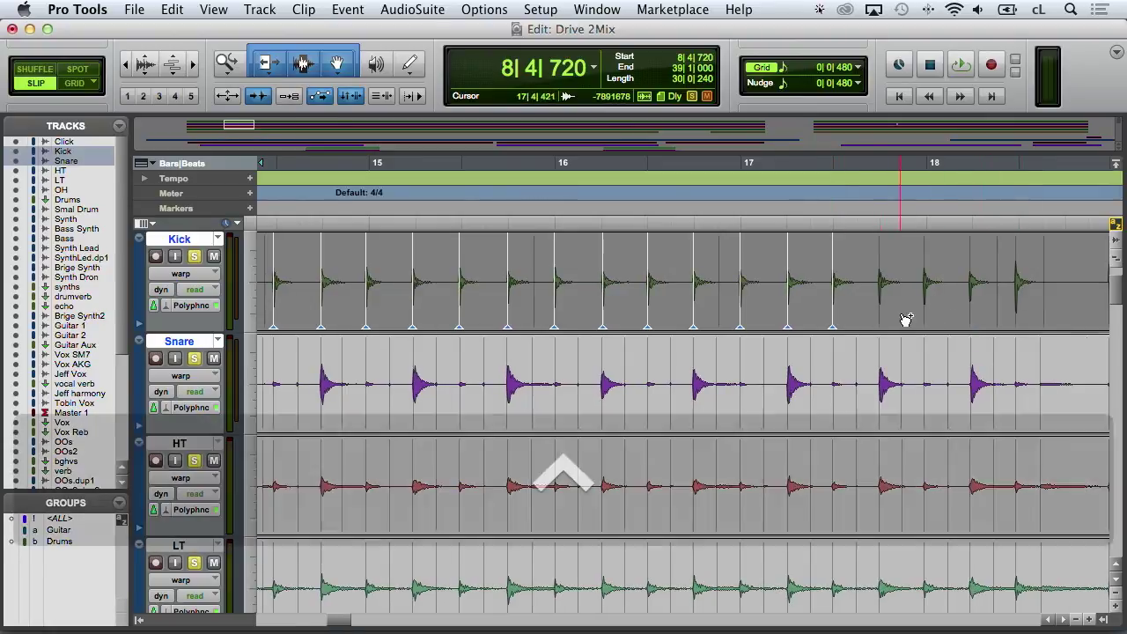
left_click(886, 316, "ctrl")
left_click(932, 315, "ctrl")
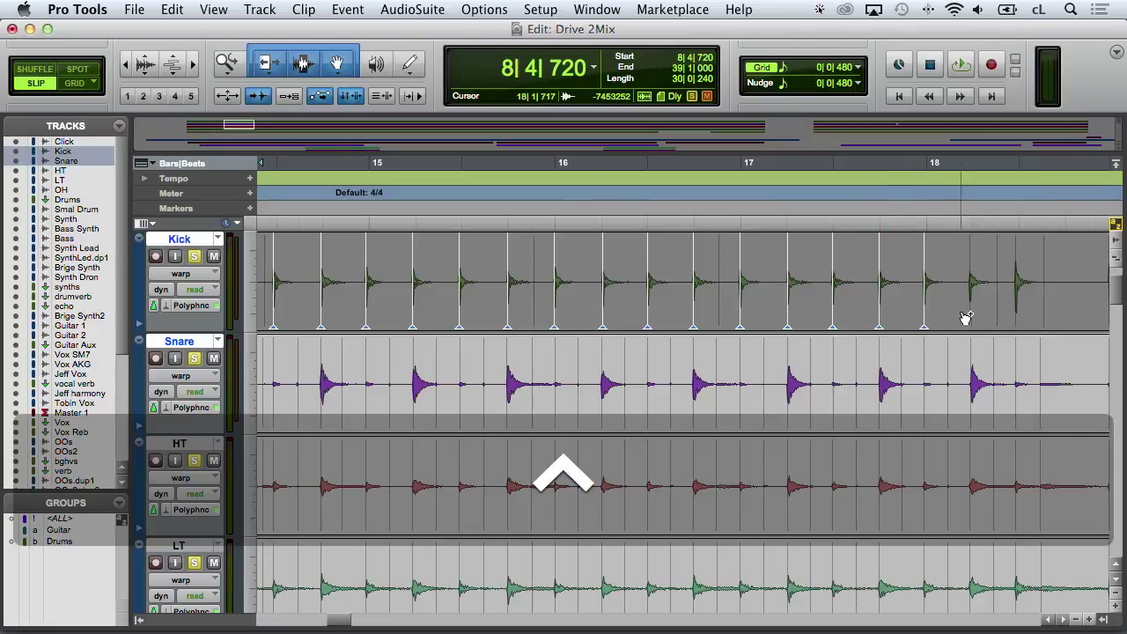
left_click(977, 315, "ctrl")
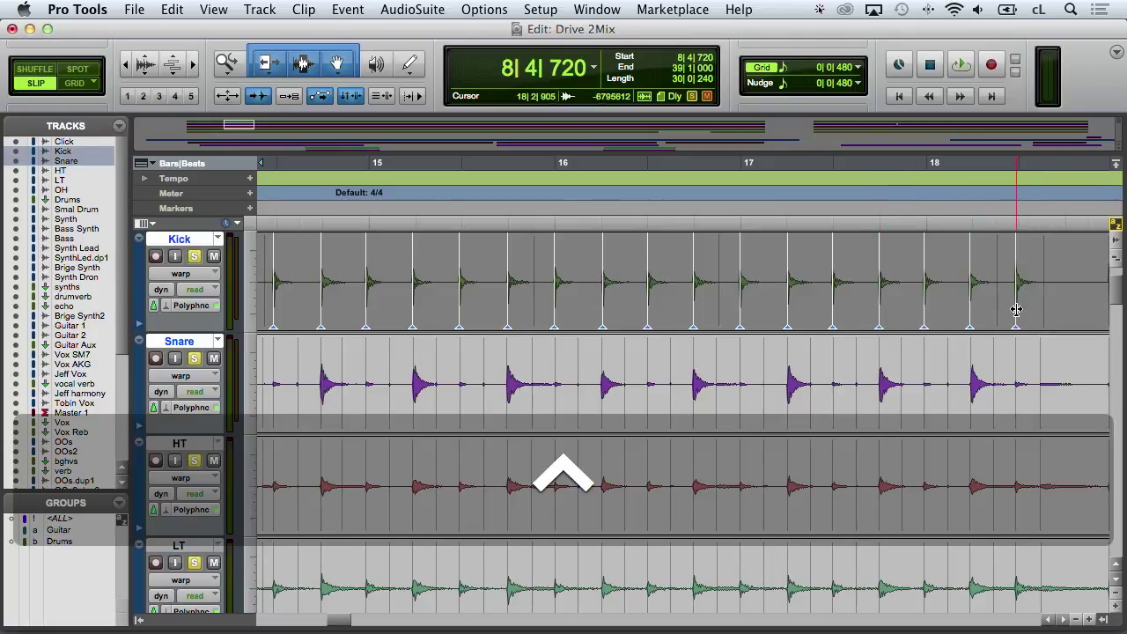
scroll(986, 326, "right", 3)
left_click(920, 318, "ctrl")
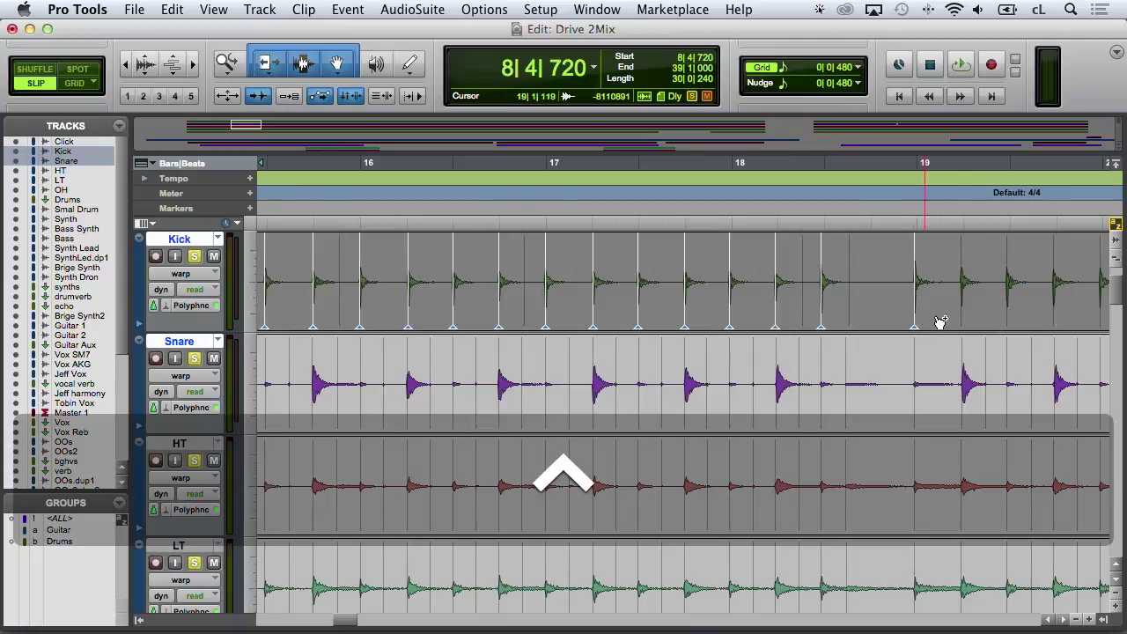
scroll(916, 318, "right", 5)
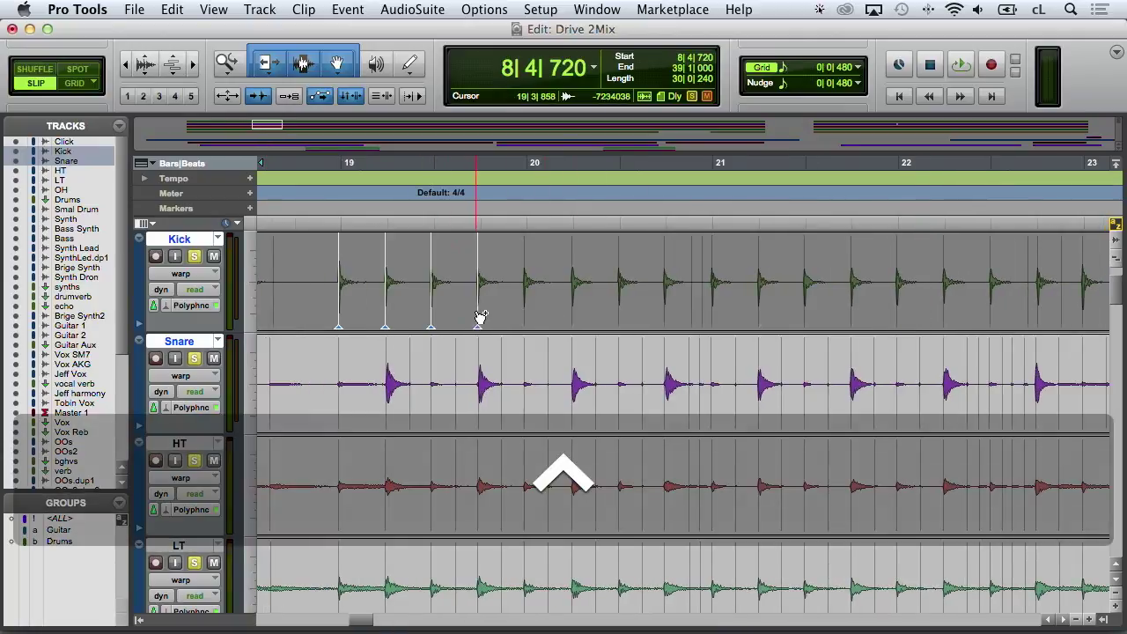
Mark the Kick hits from bar 19 through bar 23
left_click(572, 317)
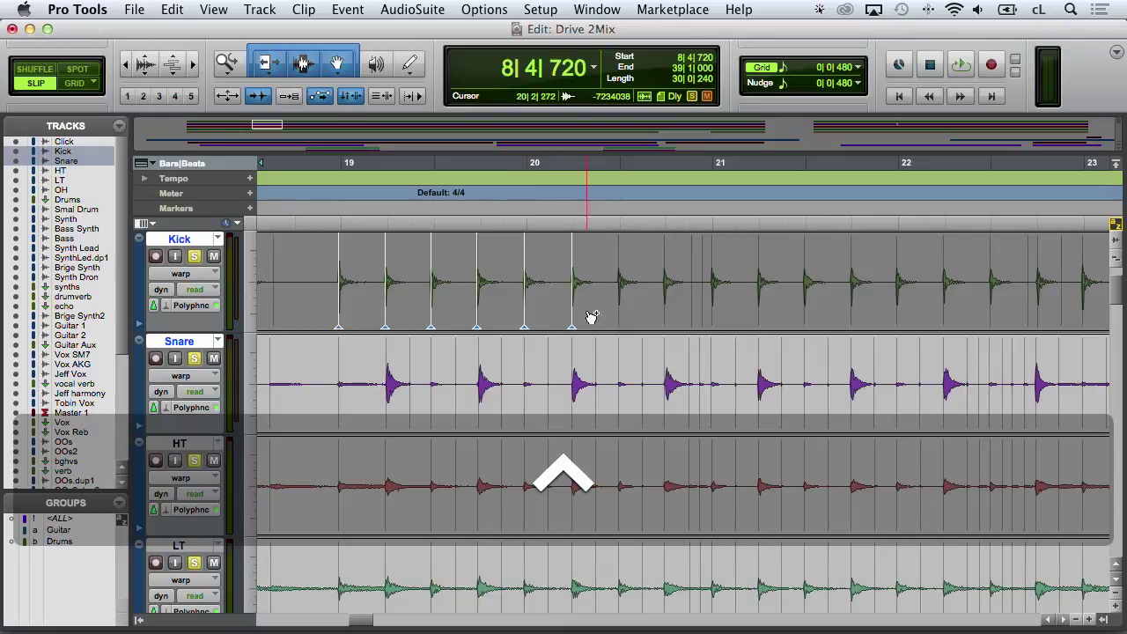
left_click(624, 317)
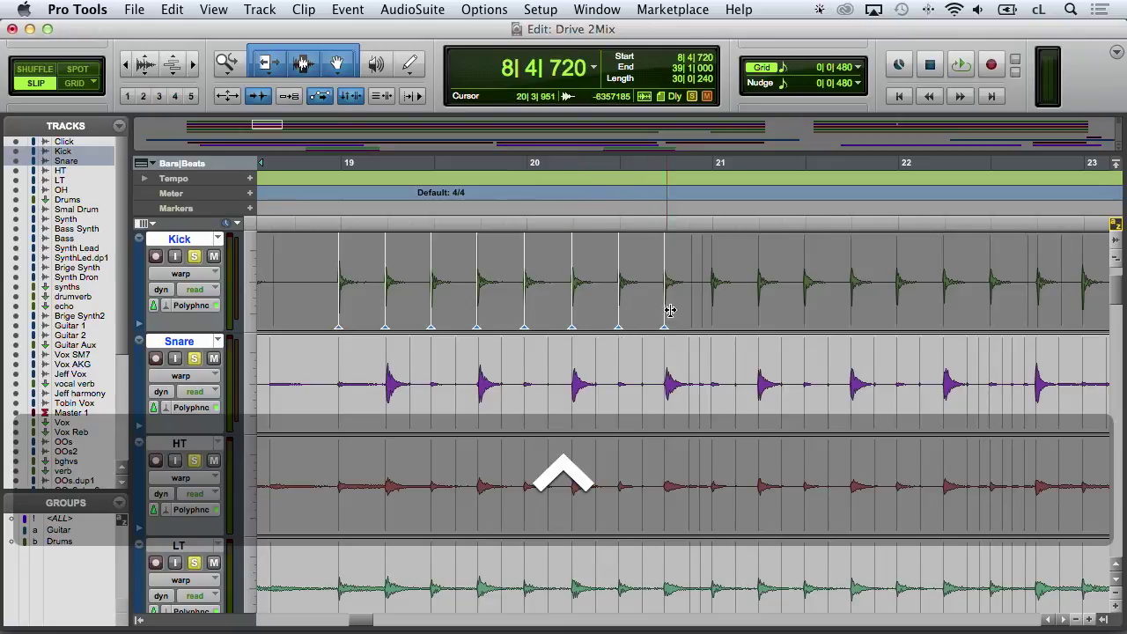
left_click(714, 315)
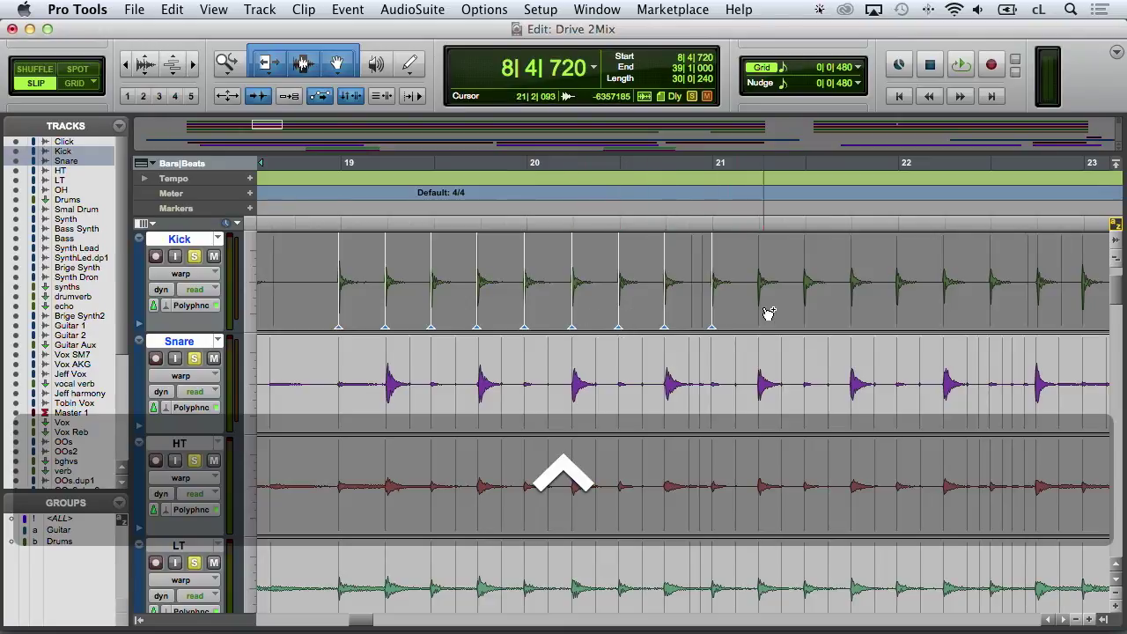
left_click(764, 315)
left_click(809, 317)
left_click(858, 315)
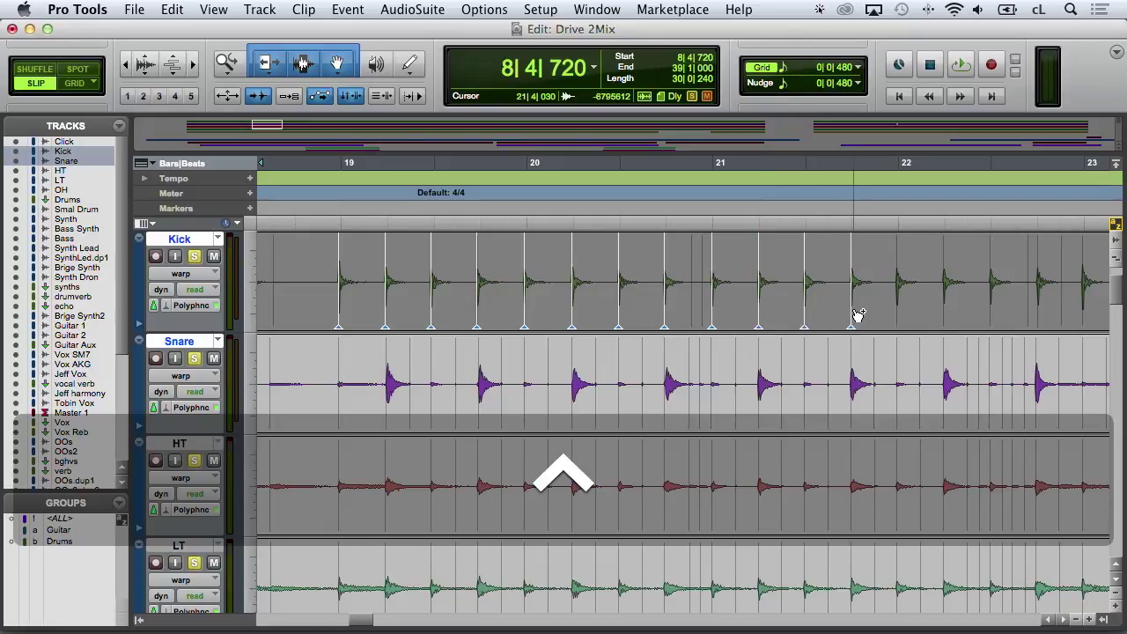
left_click(949, 316)
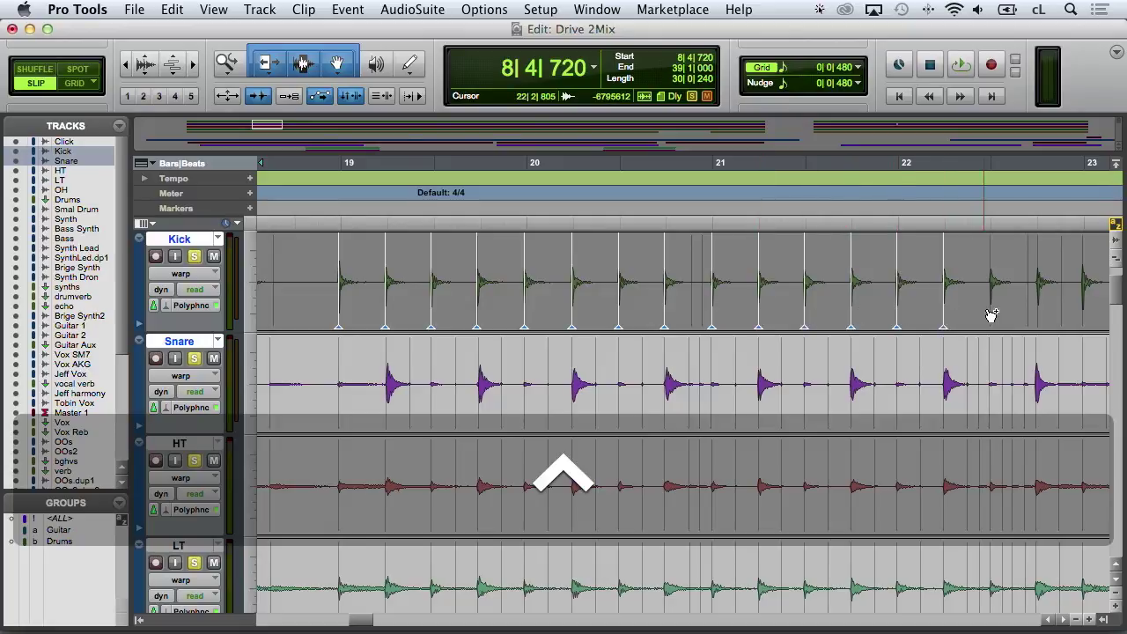
left_click(995, 316)
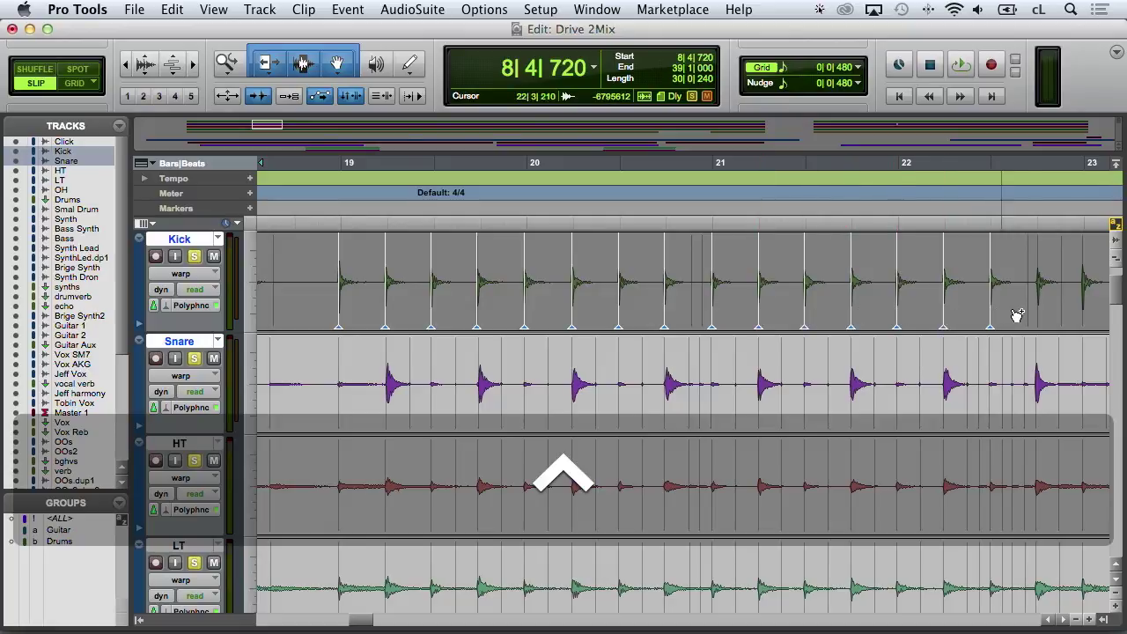
left_click(1085, 315)
scroll(1027, 317, "right", 5)
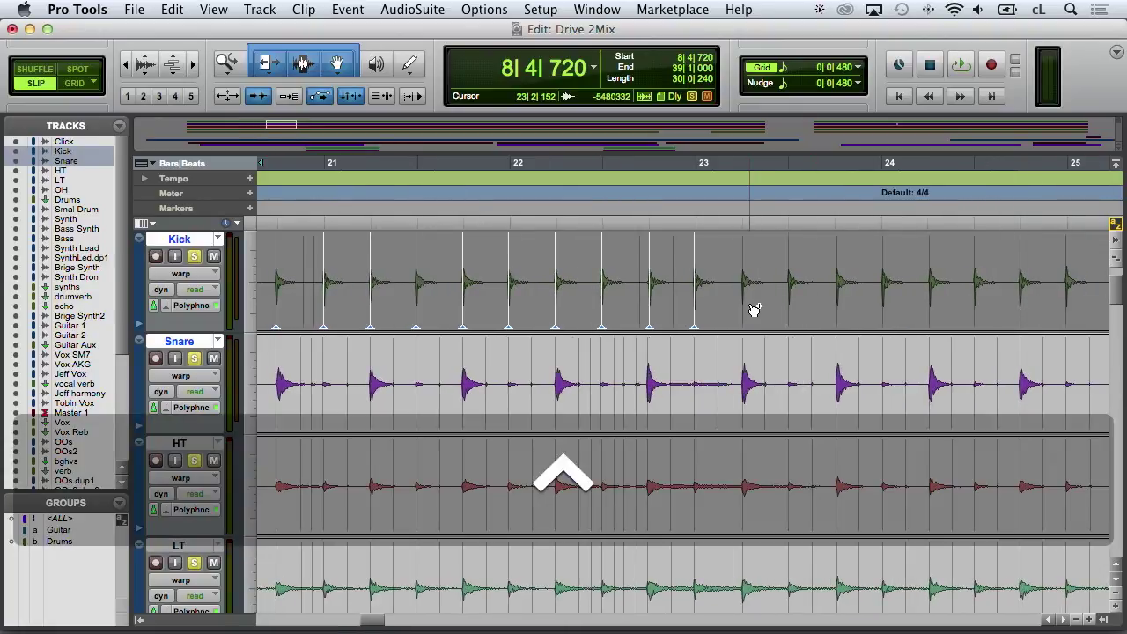
Mark the Kick hits through bar 24 into bar 25, undoing the last extra marker
left_click(748, 315)
left_click(792, 319)
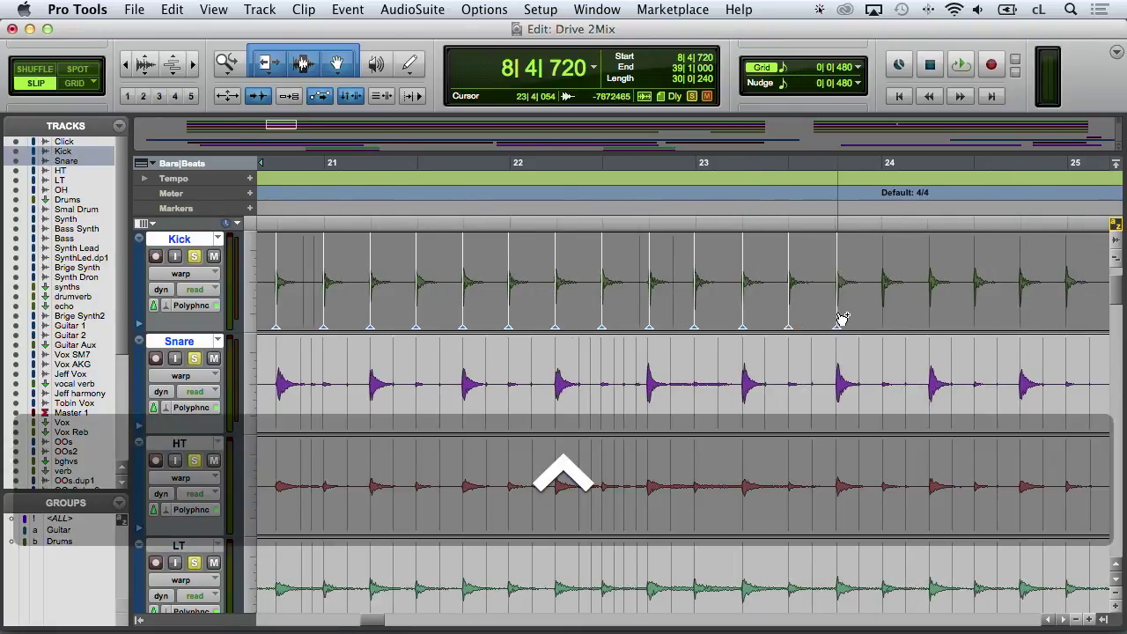
left_click(887, 317)
left_click(934, 317)
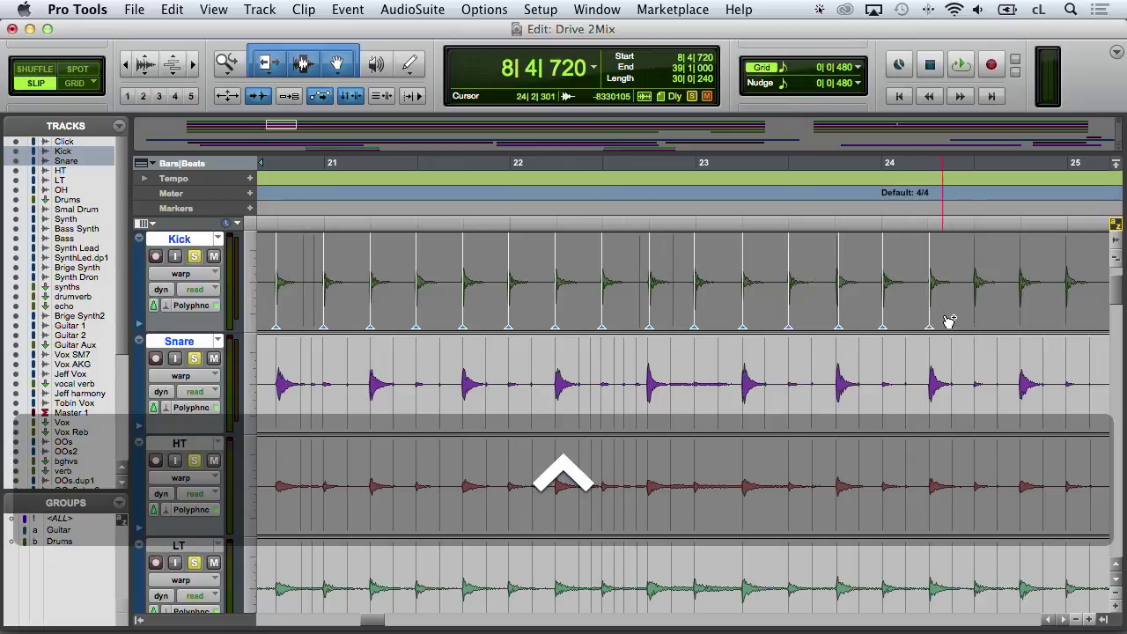
left_click(978, 318)
left_click(1023, 319)
left_click(1068, 318)
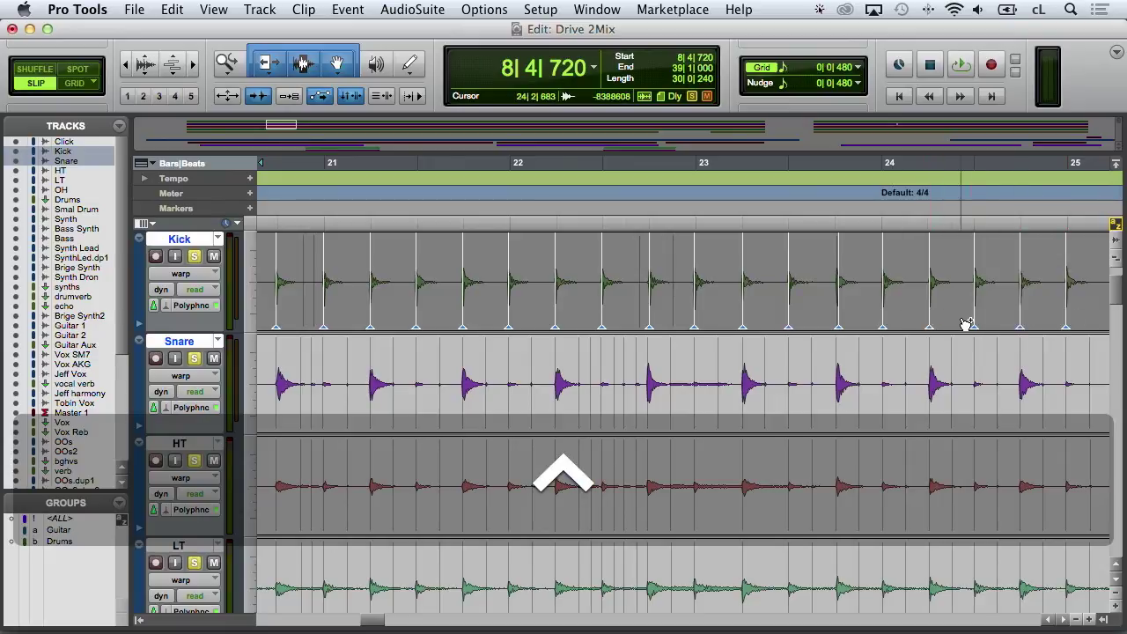
scroll(881, 322, "right", 5)
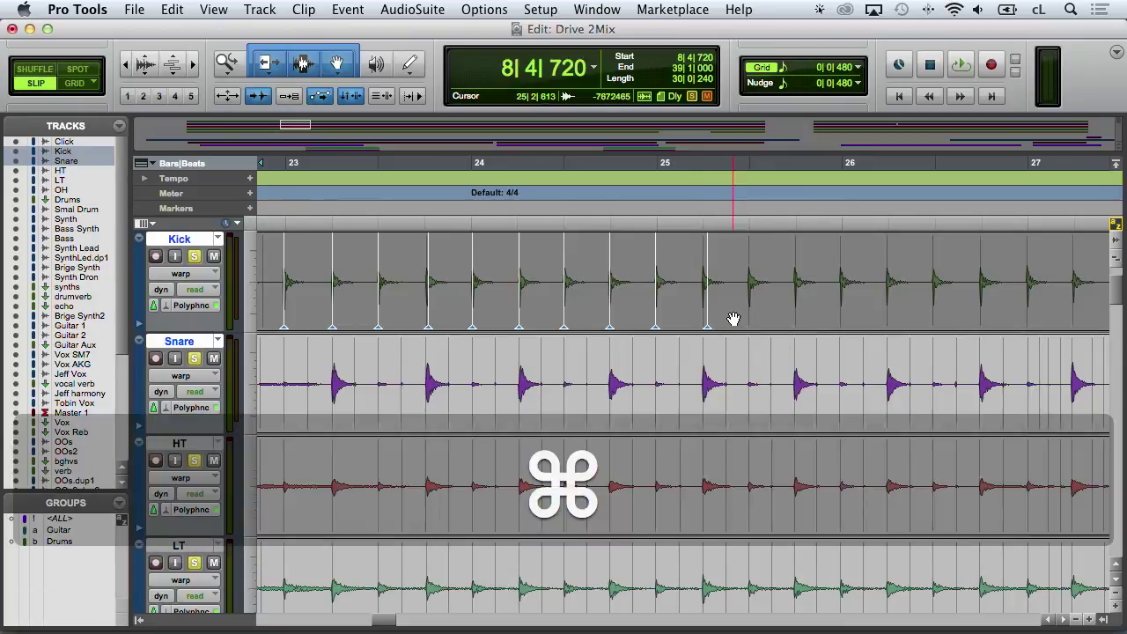
key("super+z")
key("ctrl")
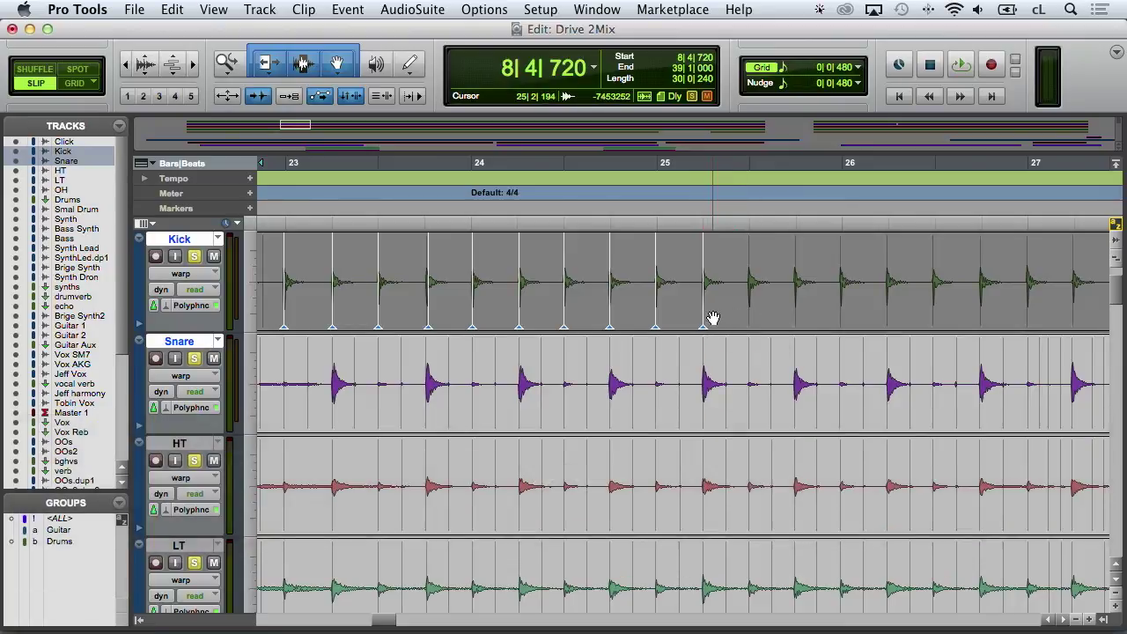
key("alt")
key("super")
scroll(713, 317, "up", 2)
Zoom out, select the whole Kick clip, and recall zoom preset 1 around bar 25
key("alt")
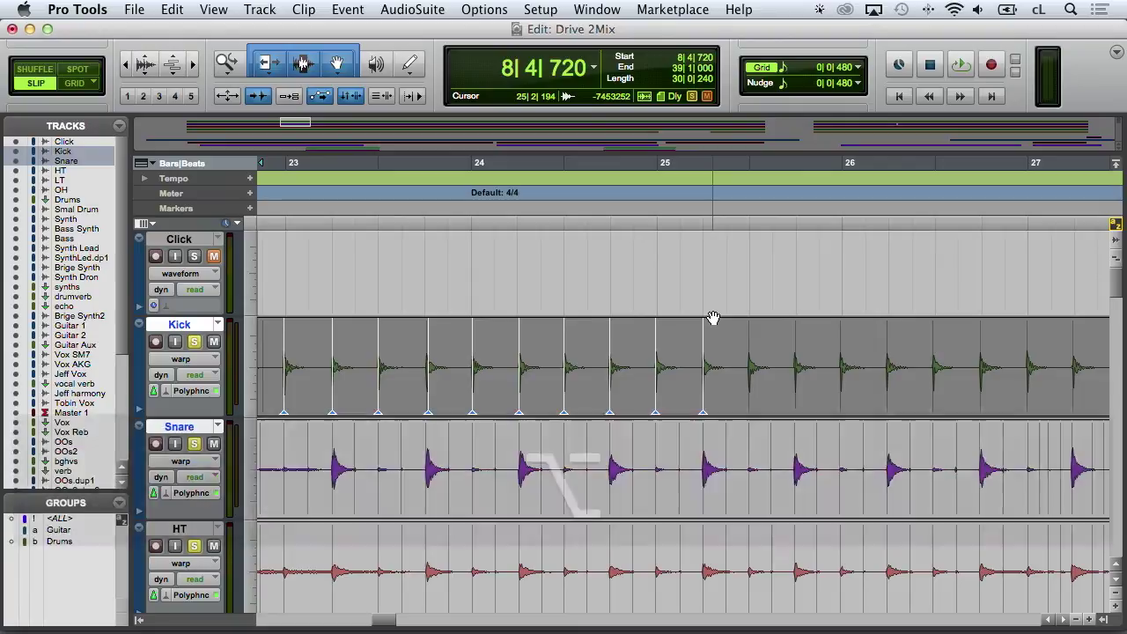
scroll(713, 317, "down", 4)
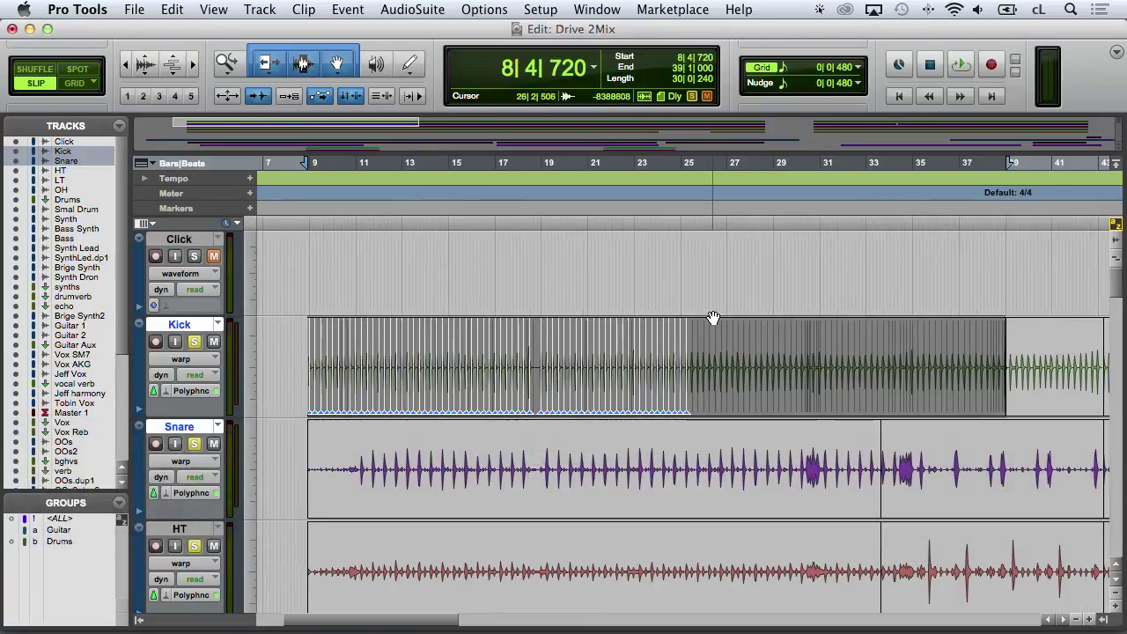
left_click(573, 282)
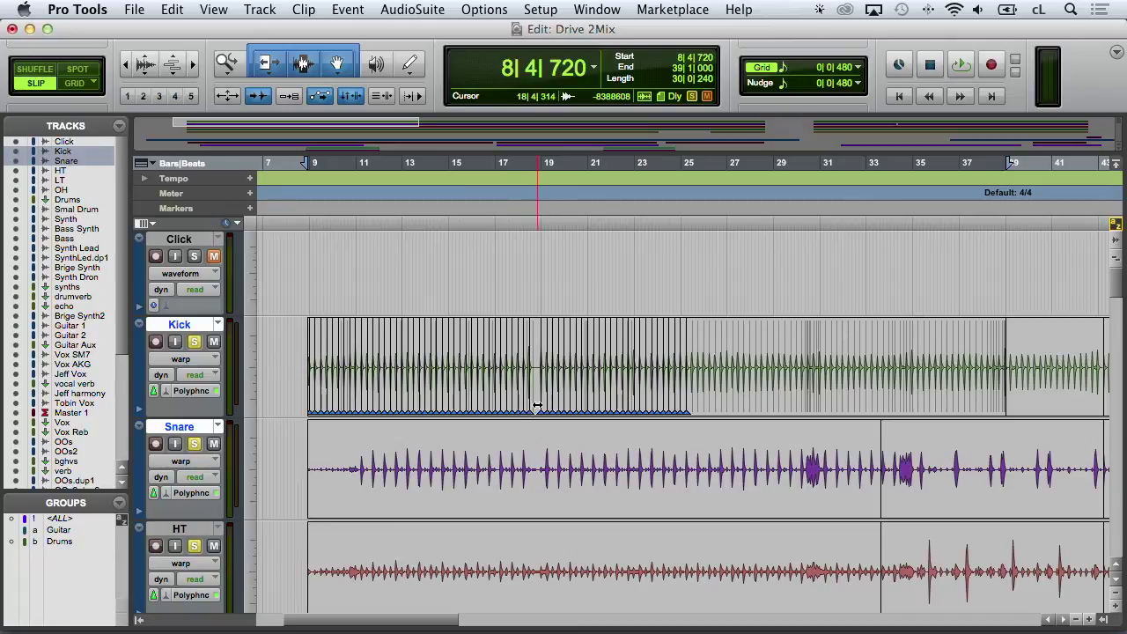
left_click(876, 414)
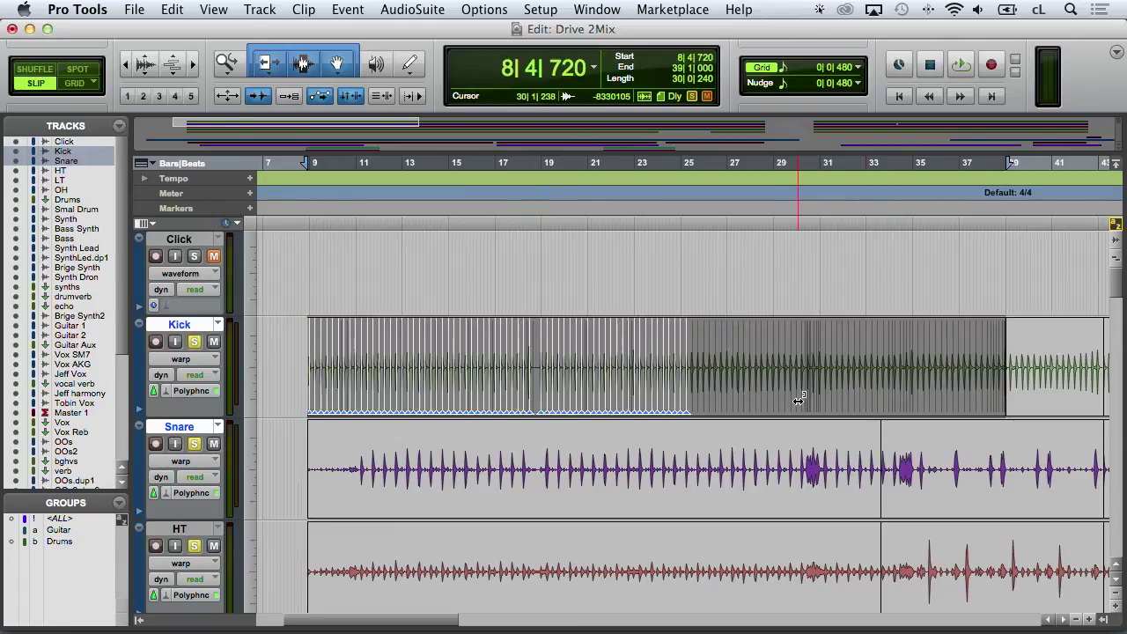
key("super+1")
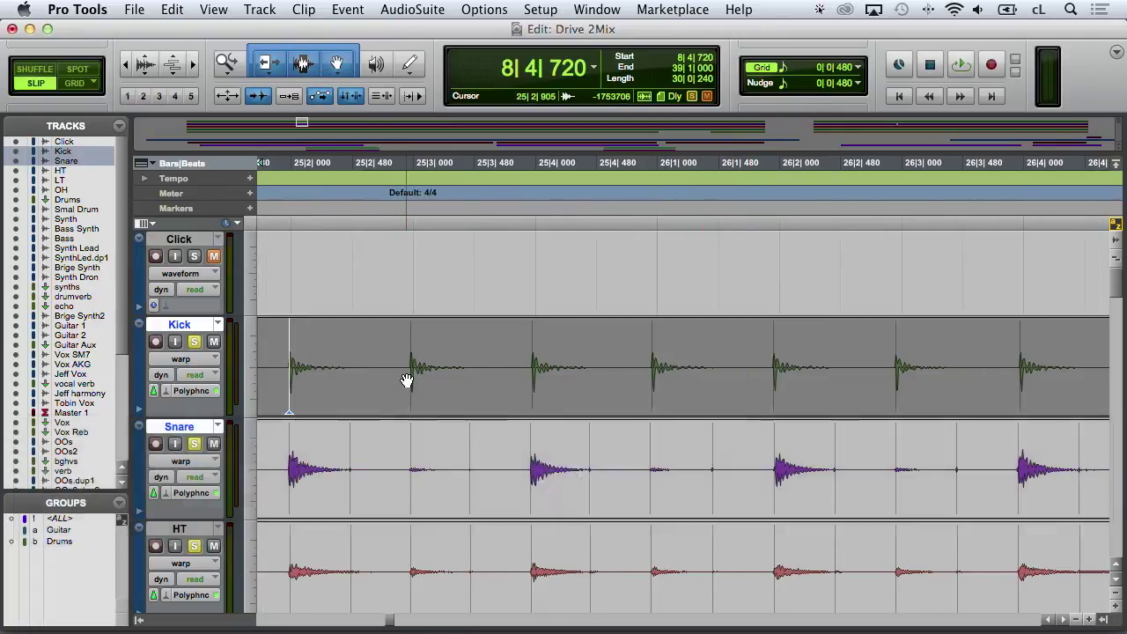
Add warp markers on the Kick hits through bars 25–27, redoing one misplaced marker
left_click(412, 382)
left_click(533, 385)
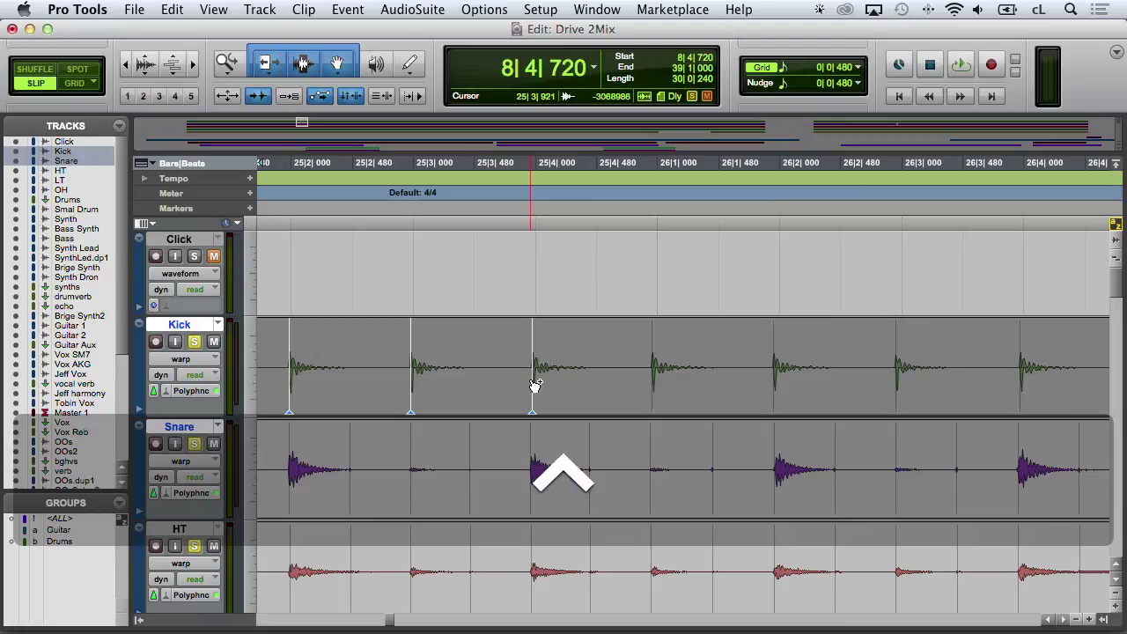
left_click(653, 386)
left_click(779, 387)
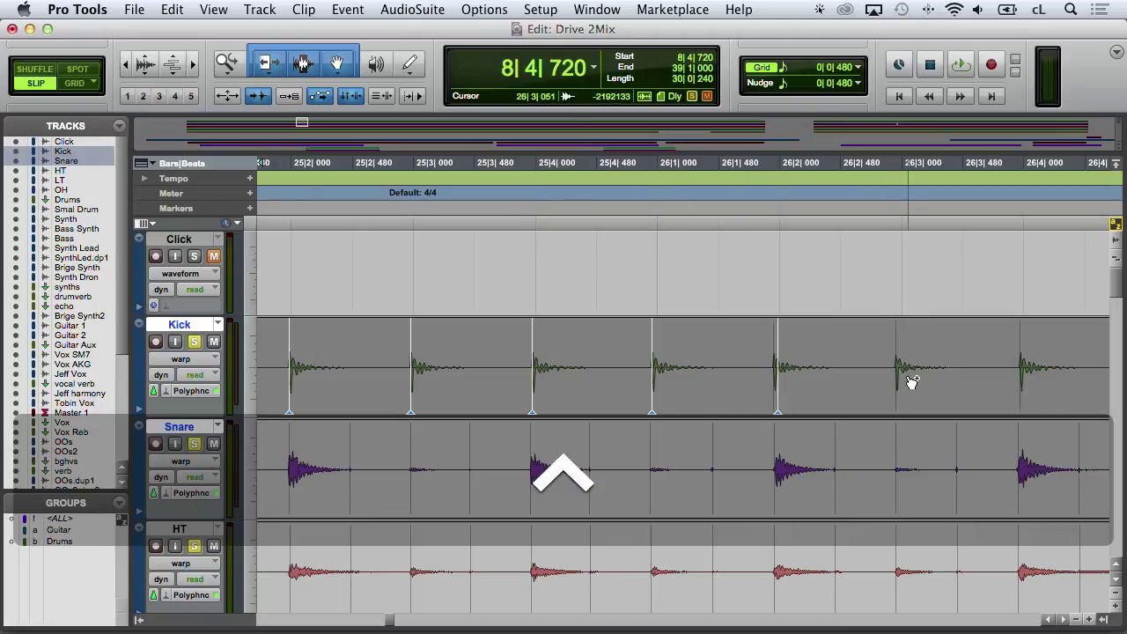
key("cmd+z")
left_click(774, 385)
left_click(897, 384)
left_click(1022, 384)
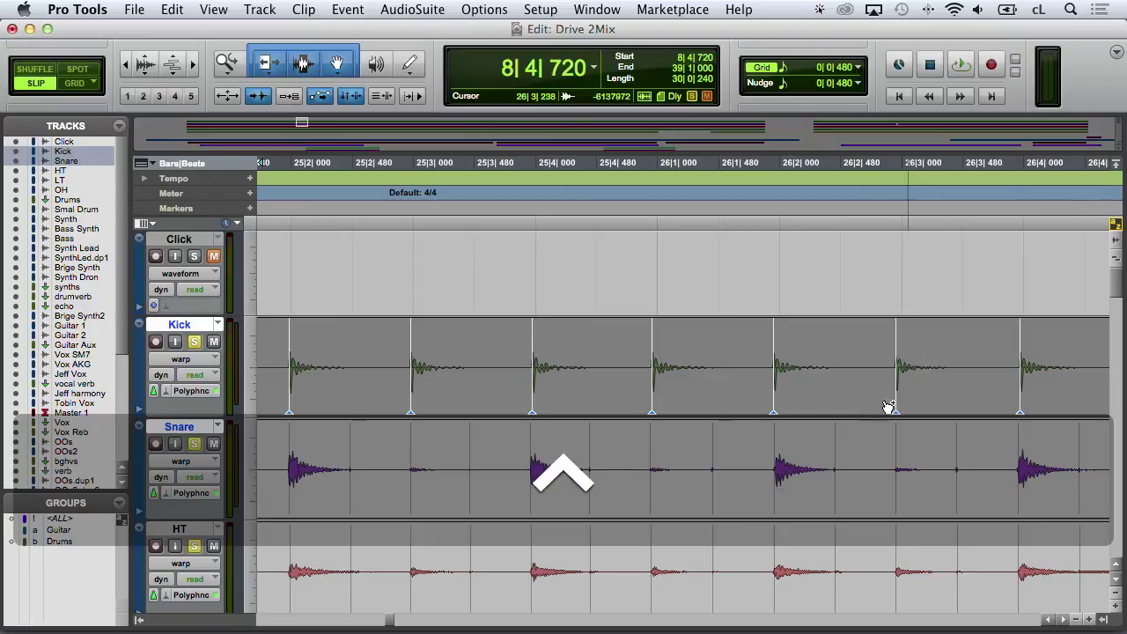
scroll(890, 408, "right", 10)
left_click(742, 388, "ctrl")
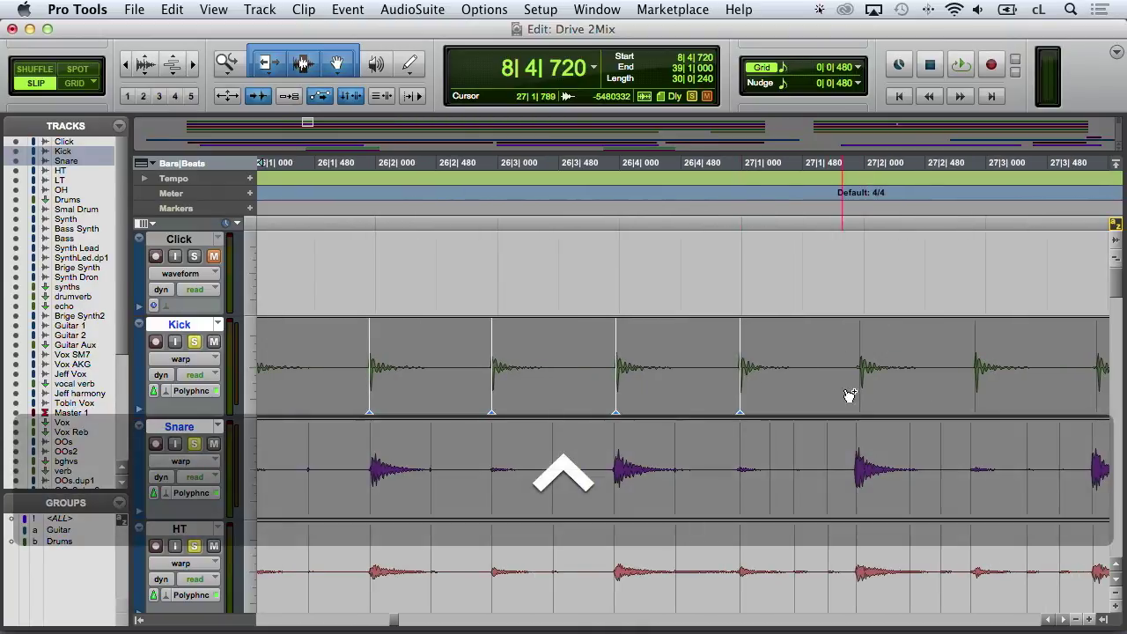
left_click(860, 394, "ctrl")
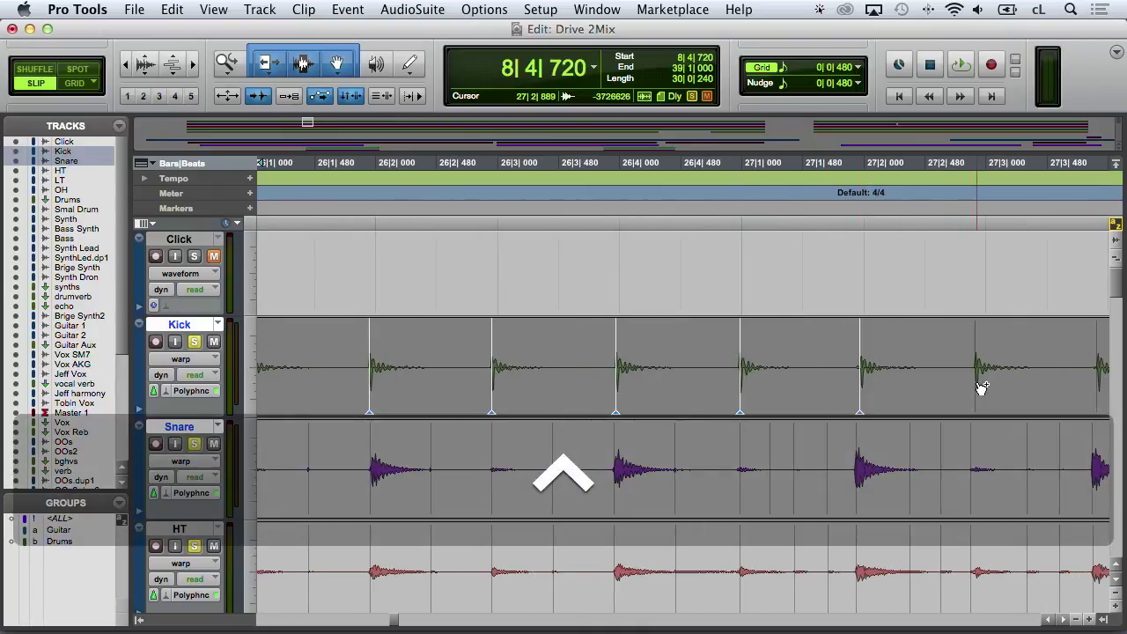
left_click(979, 388, "ctrl")
scroll(911, 401, "right", 9)
left_click(873, 387, "ctrl")
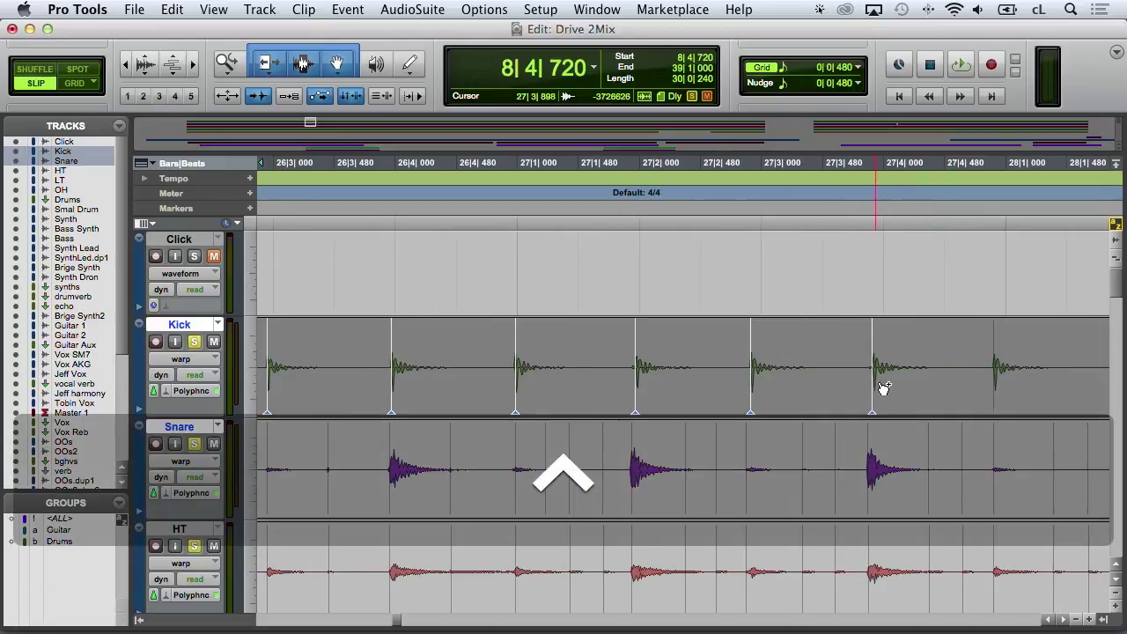
left_click(993, 389, "ctrl")
Continue warp-marking Kick hits through bars 28–30, undoing and re-placing misplaced markers
scroll(910, 412, "right", 10)
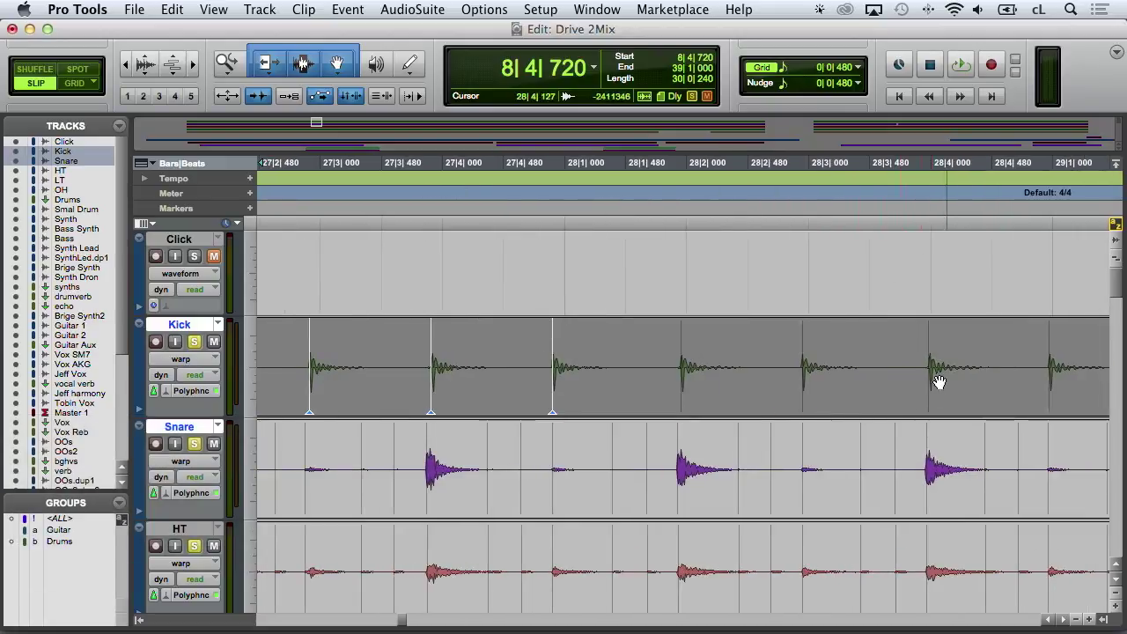
left_click(682, 386, "ctrl")
left_click(805, 387, "ctrl")
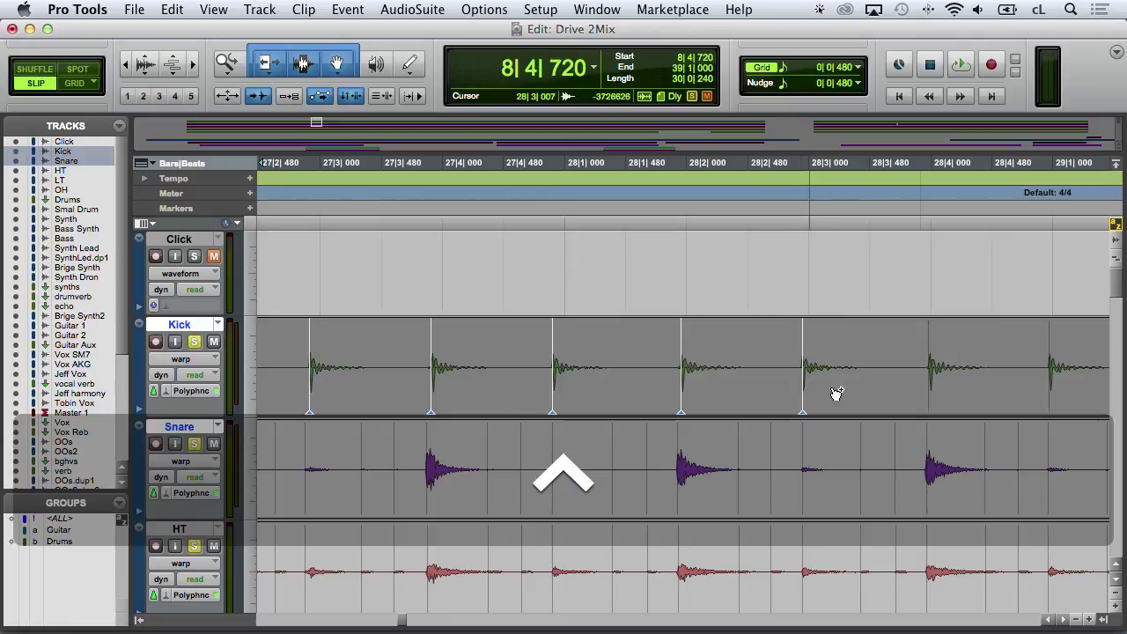
left_click(929, 390, "ctrl")
key("super+z")
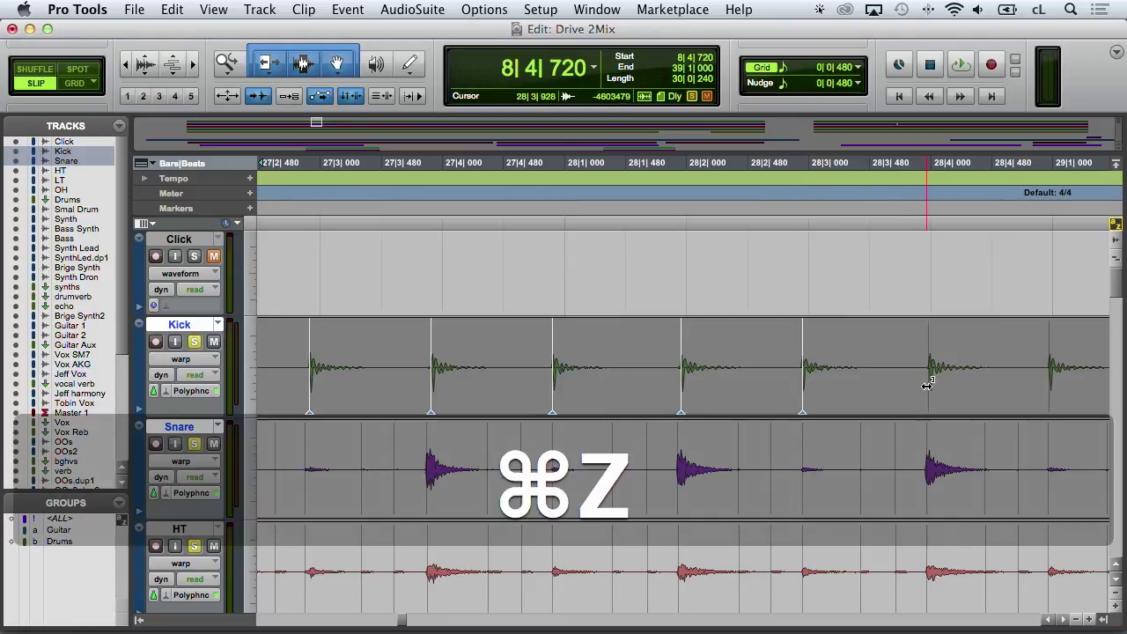
scroll(901, 397, "right", 6)
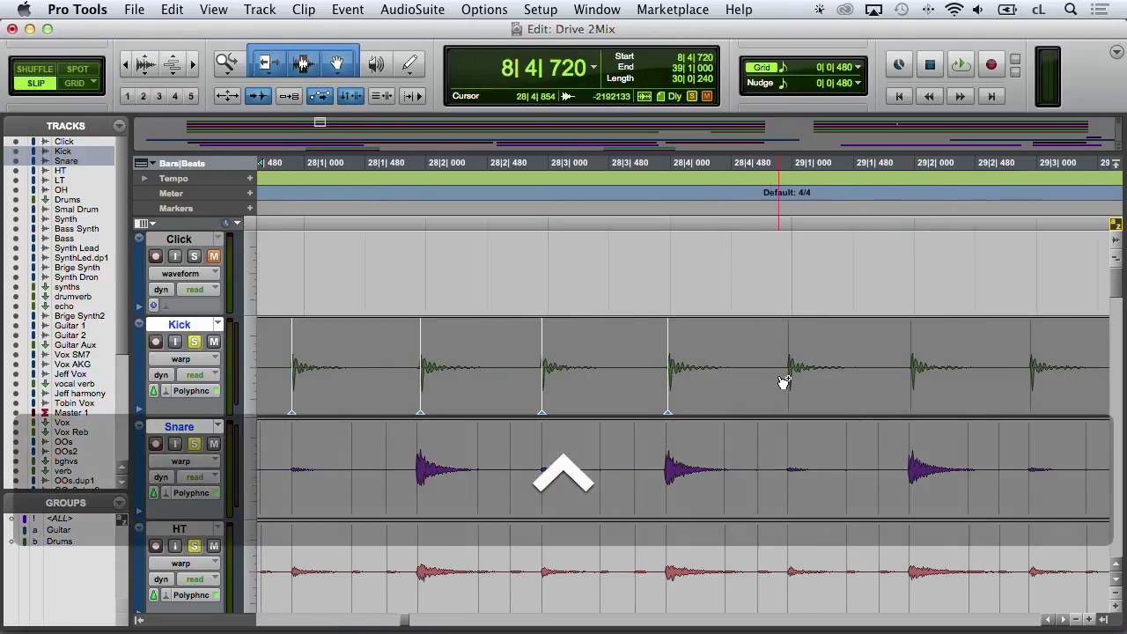
left_click(793, 383, "ctrl")
left_click(913, 383, "ctrl")
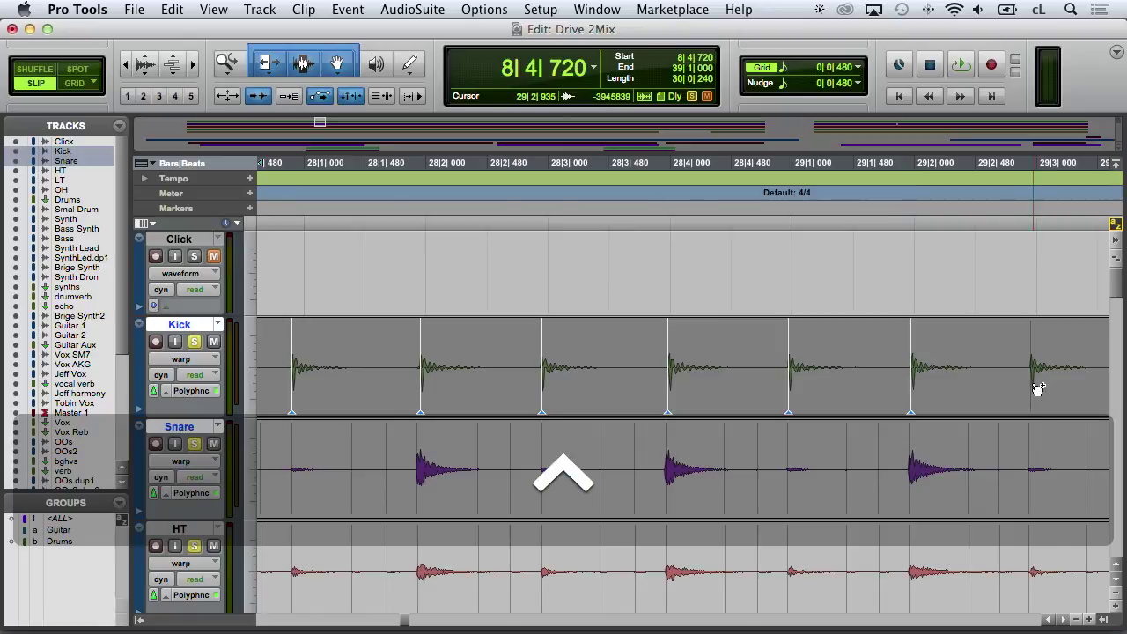
key("super+z")
left_click(1028, 390, "ctrl")
scroll(876, 404, "right", 5)
left_click(916, 390, "ctrl")
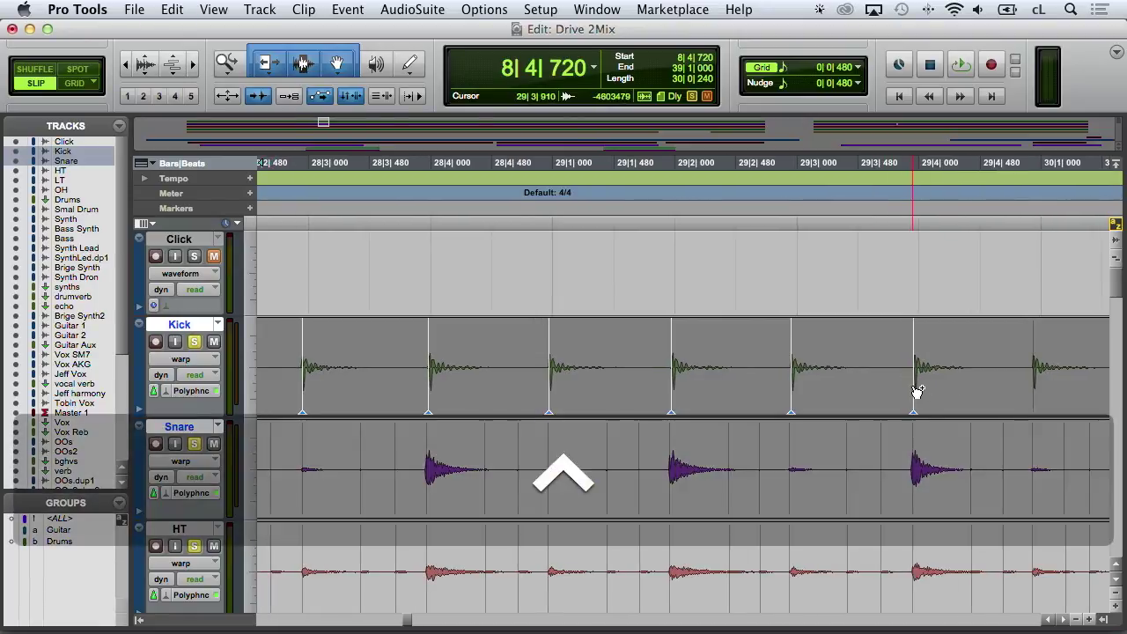
left_click(1038, 392, "ctrl")
scroll(878, 397, "right", 6)
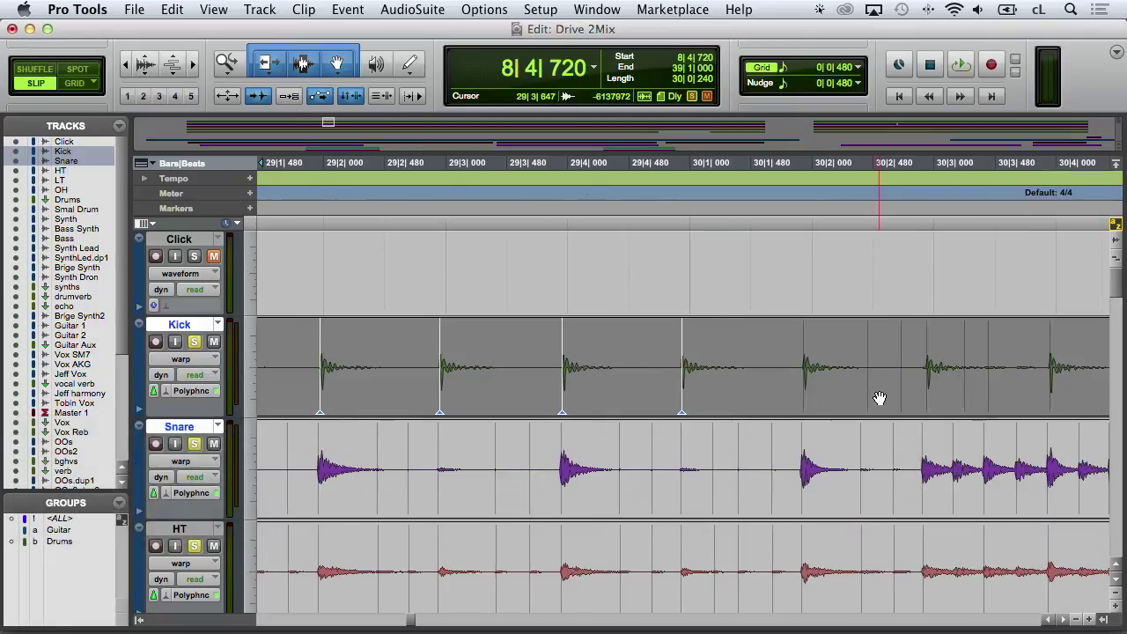
left_click(927, 389, "ctrl")
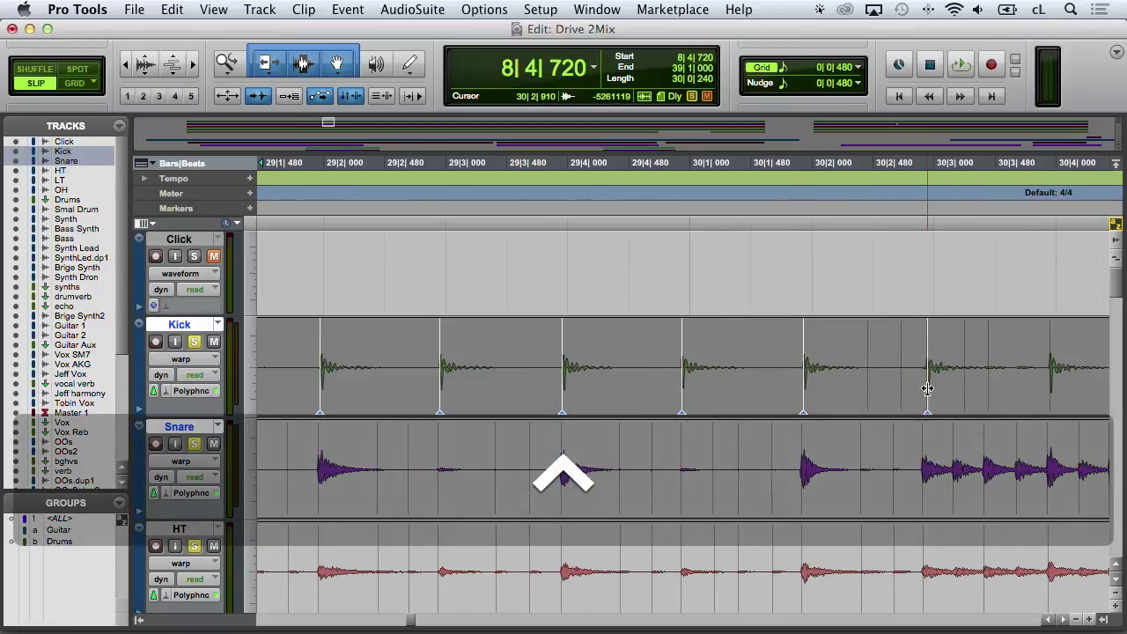
Warp-mark the next Kick hits past bar 30, nudging one marker onto its hit
scroll(1013, 405, "right", 7)
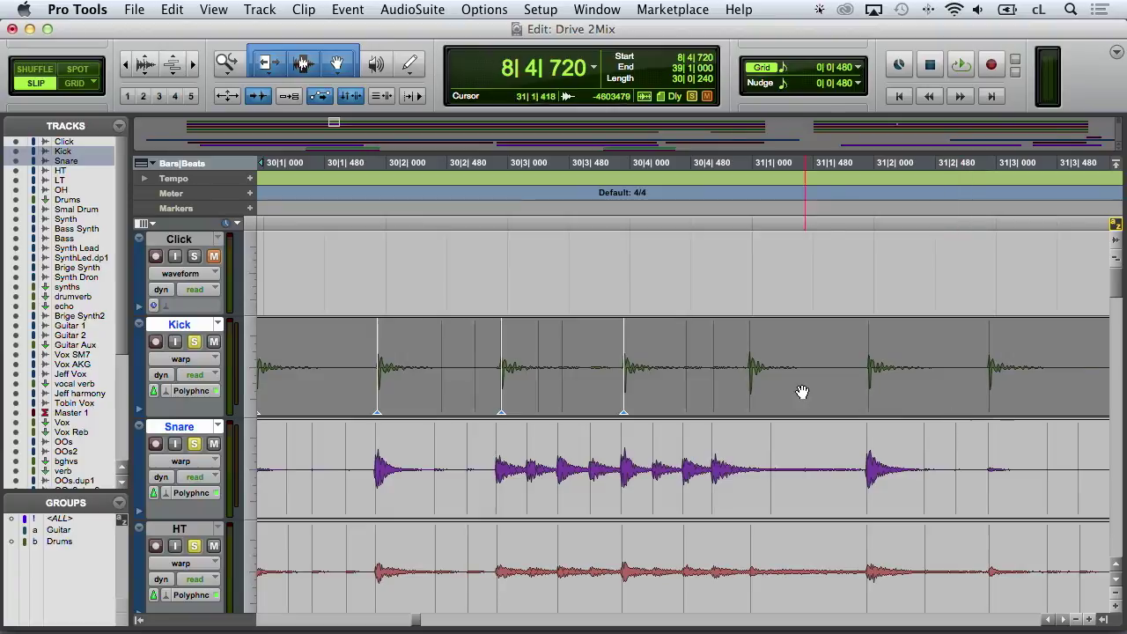
left_click(755, 389, "ctrl")
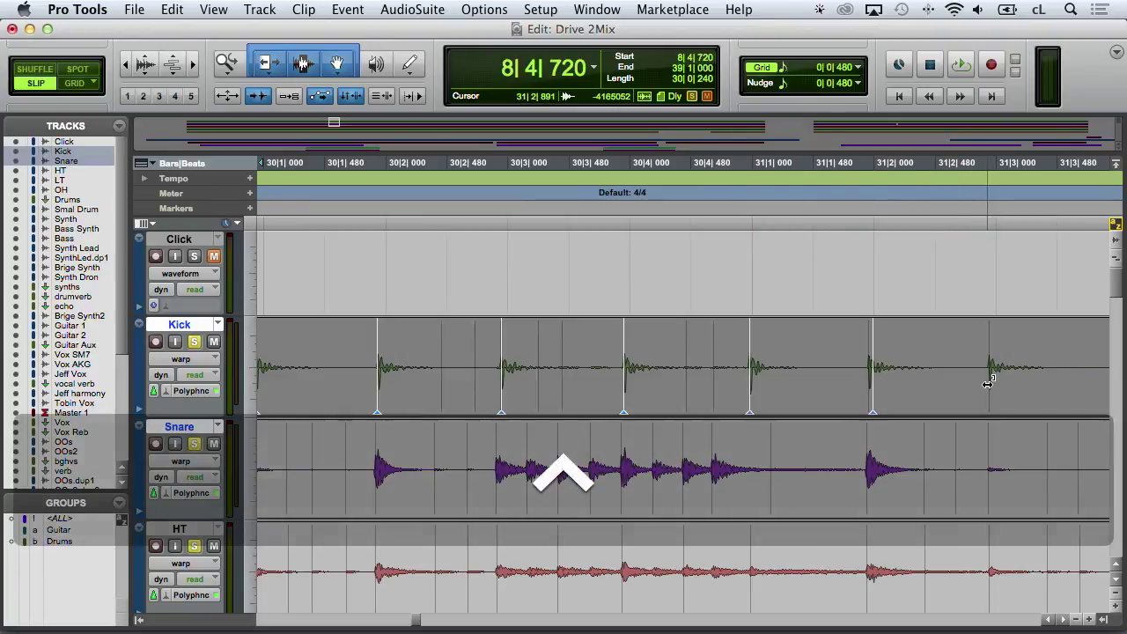
left_click(872, 385, "ctrl")
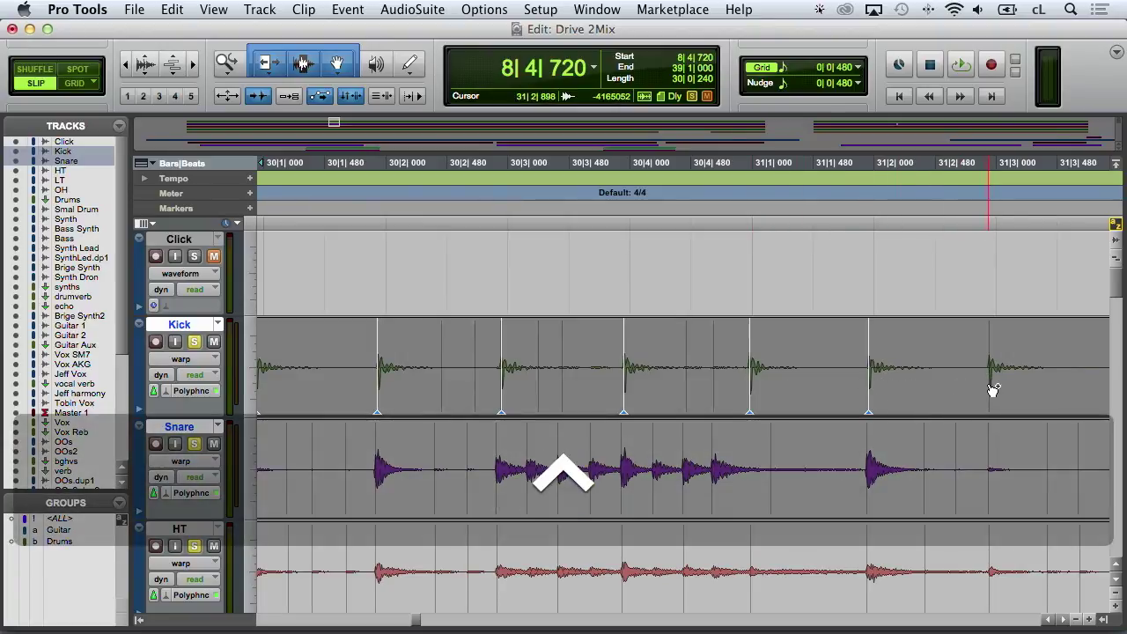
left_click(990, 388, "ctrl")
scroll(881, 396, "right", 7)
left_click(789, 387, "ctrl")
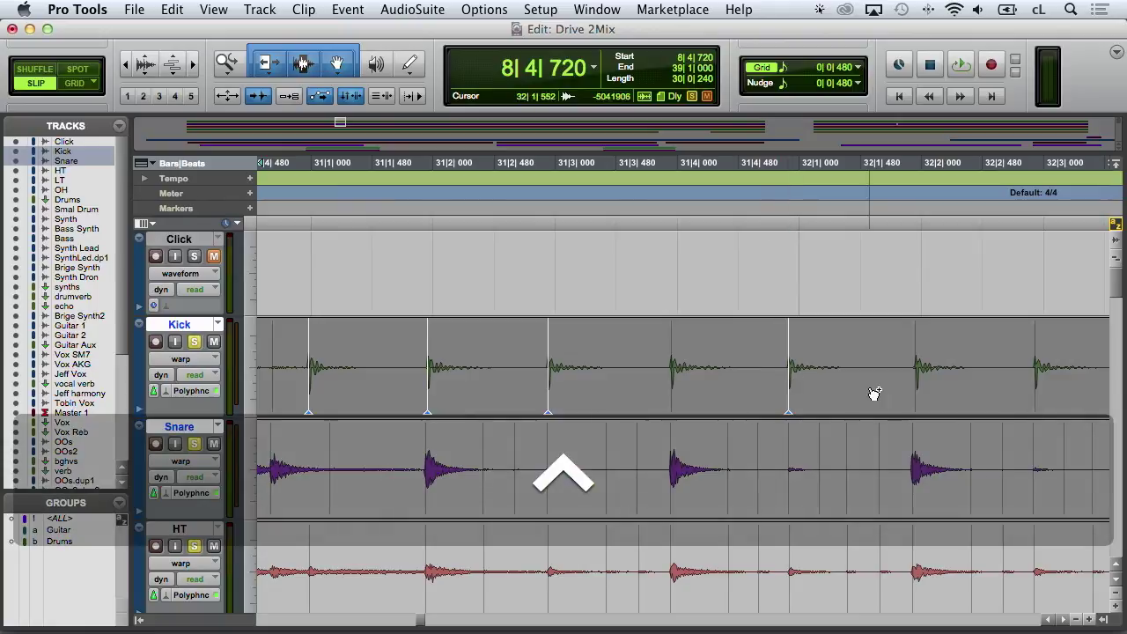
left_click(915, 388, "ctrl")
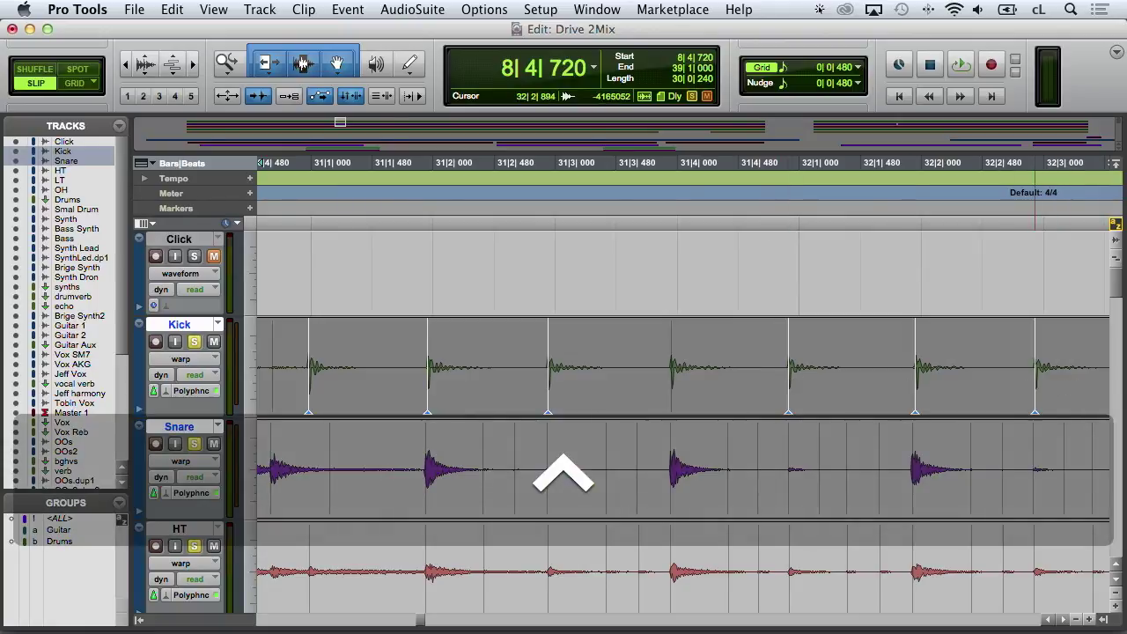
scroll(998, 384, "right", 4)
left_click(904, 385, "ctrl")
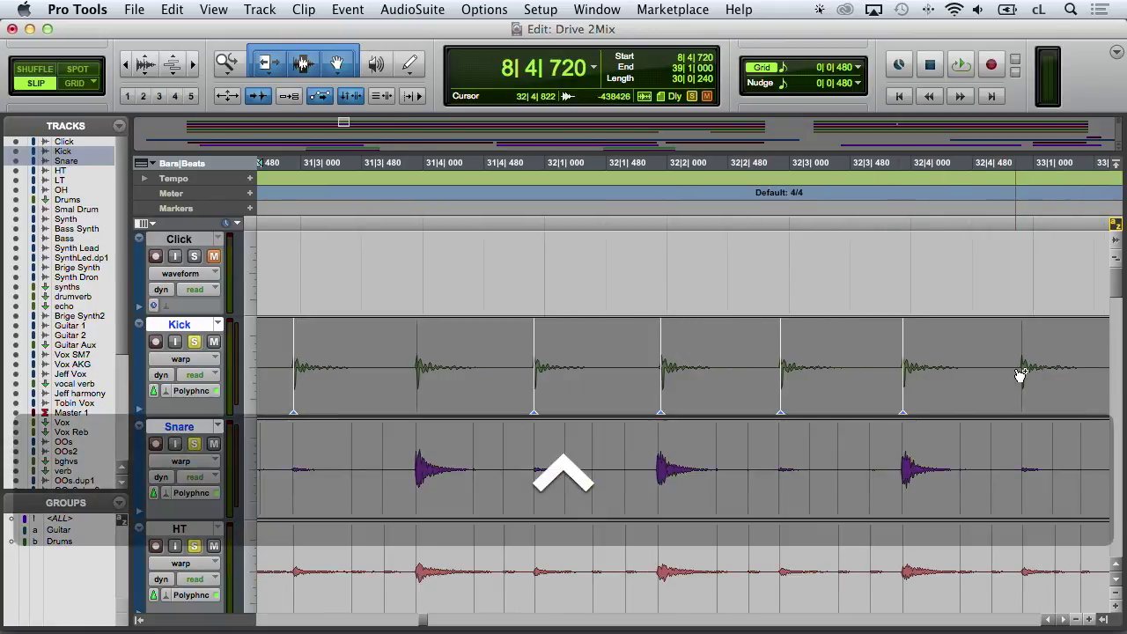
left_click(1024, 378, "ctrl")
scroll(795, 382, "right", 5)
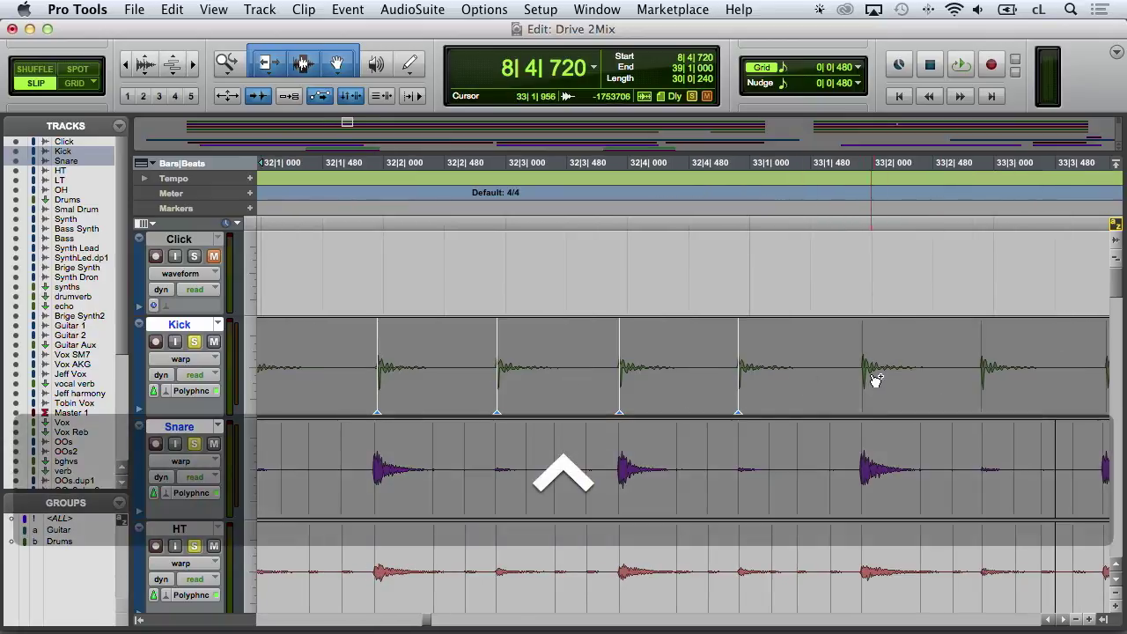
left_click(866, 382, "ctrl")
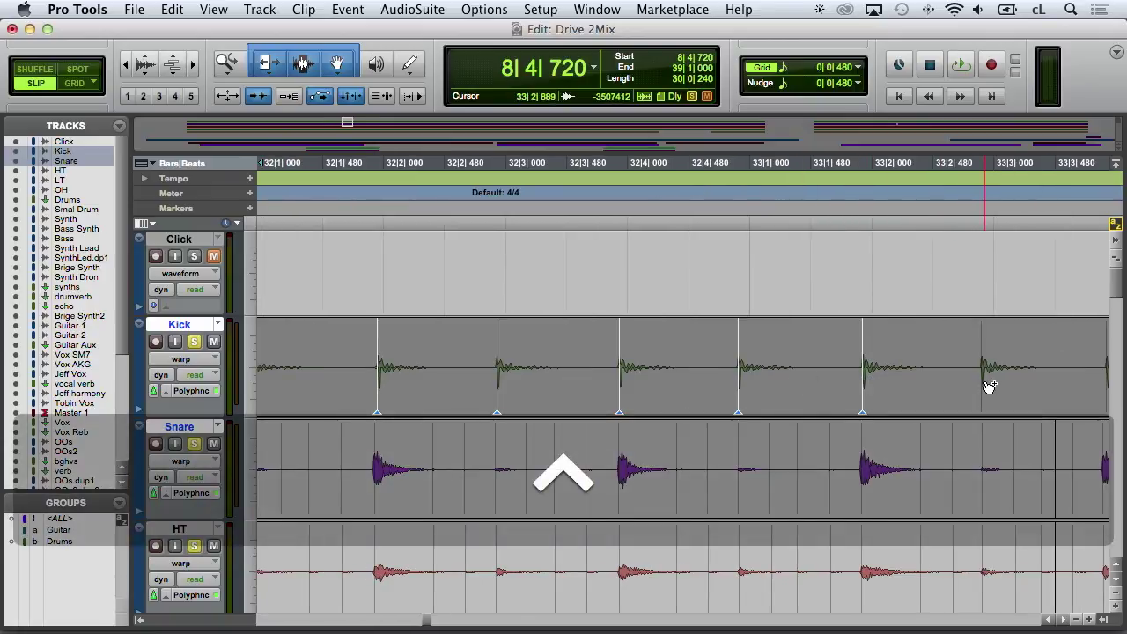
left_click(986, 385, "ctrl")
Warp-mark the remaining Kick hits through bar 35 into bar 36, re-placing one misplaced marker
scroll(951, 388, "right", 6)
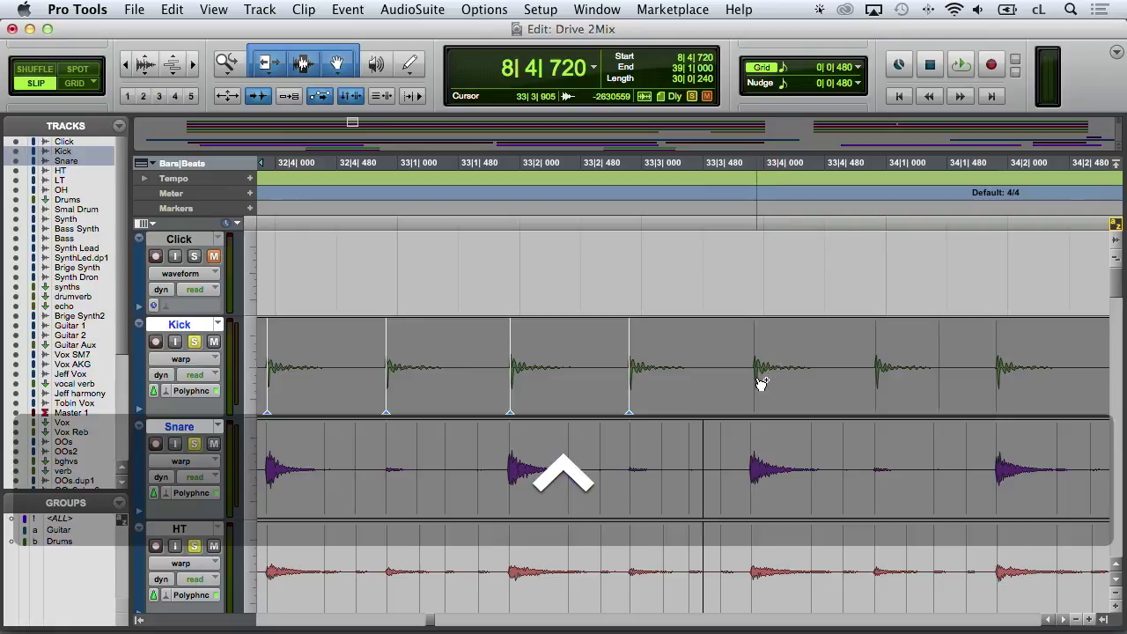
left_click(761, 384, "ctrl")
left_click(884, 385, "ctrl")
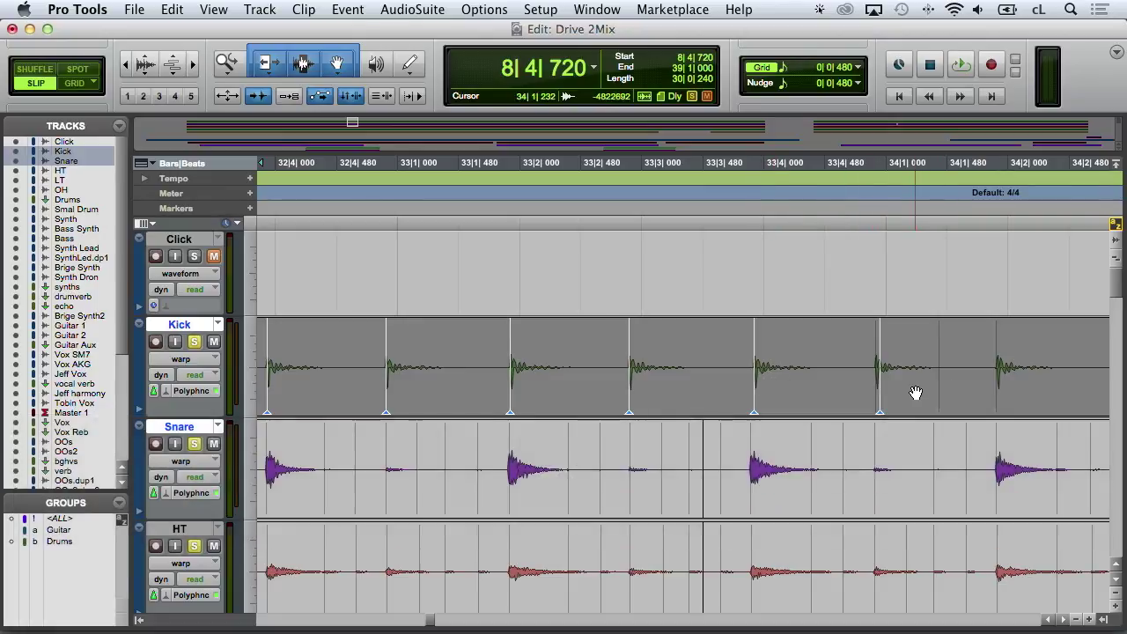
key("super+z")
left_click(876, 390, "ctrl")
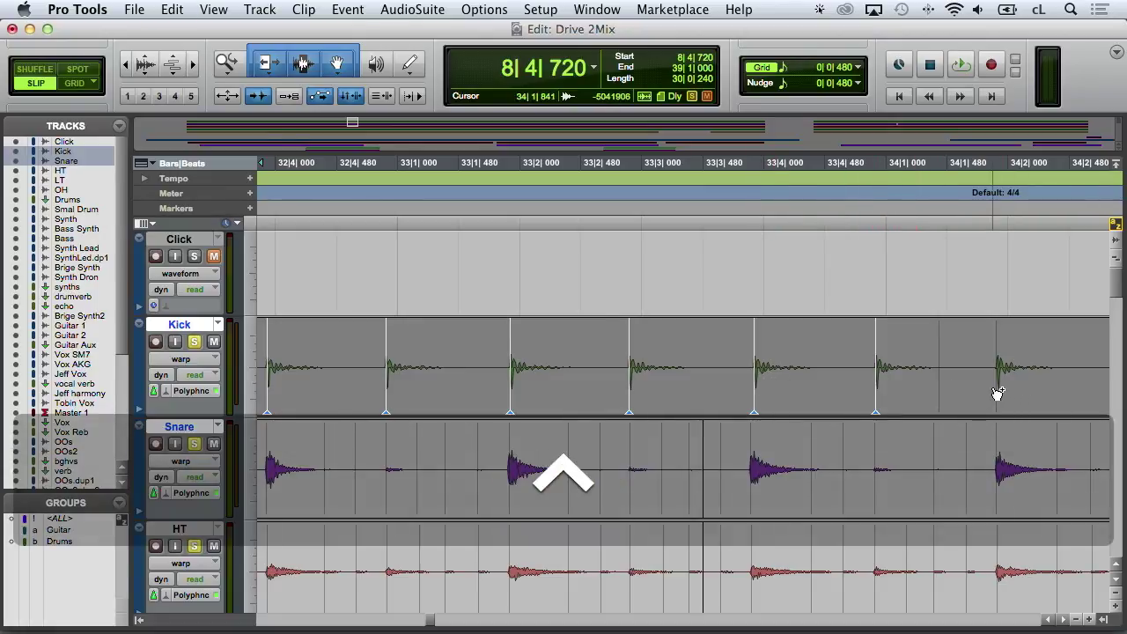
left_click(998, 394, "ctrl")
scroll(978, 397, "right", 3)
left_click(921, 387, "ctrl")
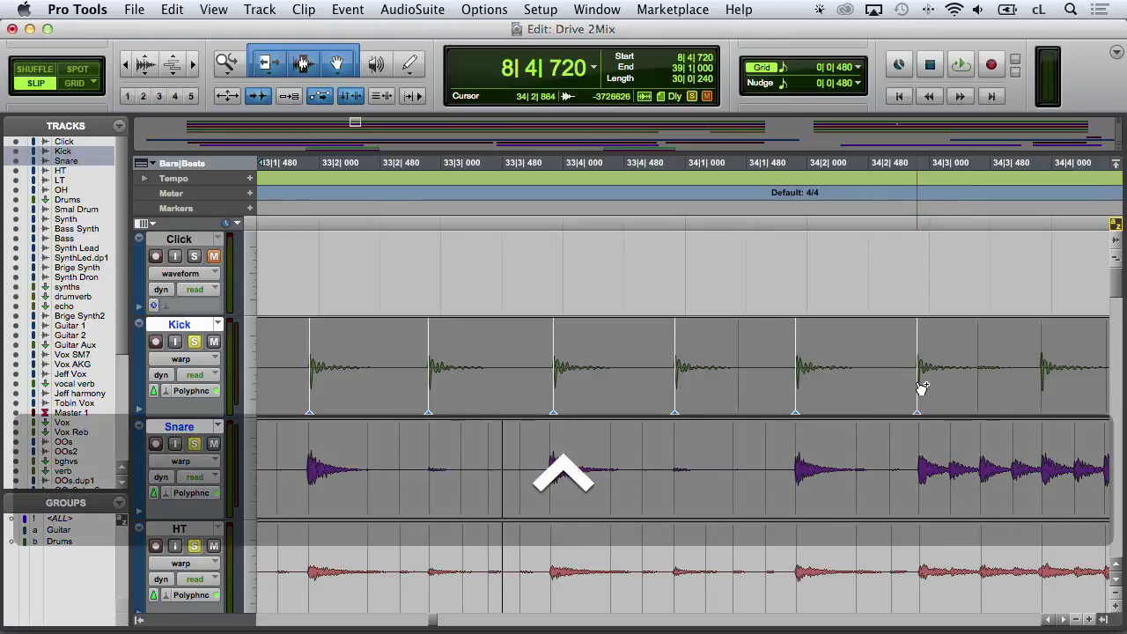
scroll(1021, 392, "right", 3)
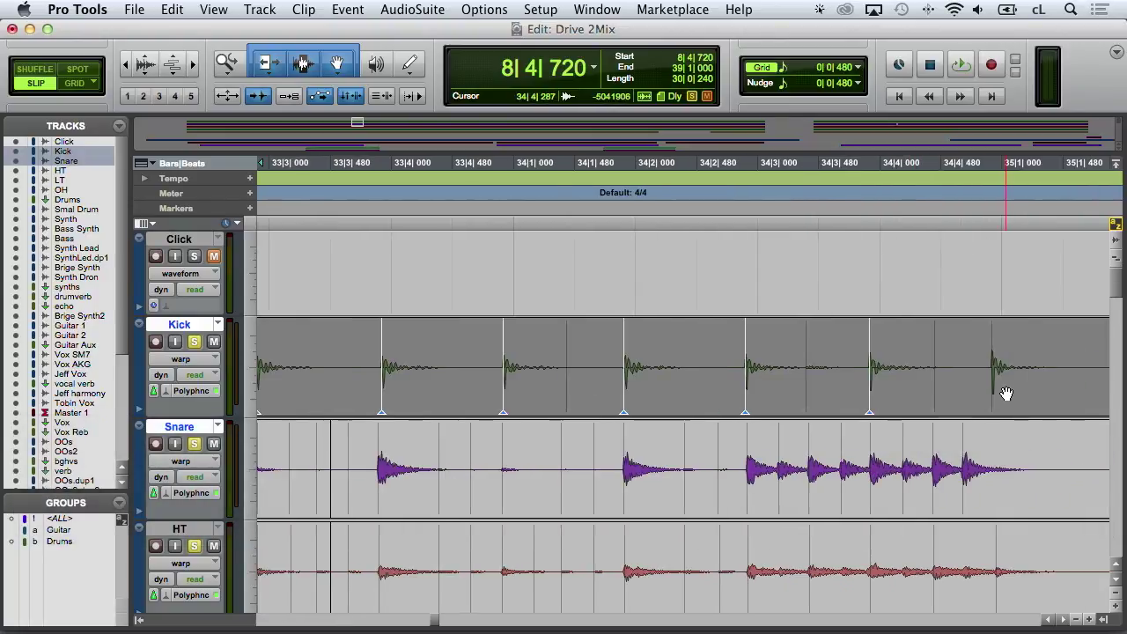
scroll(990, 392, "right", 6)
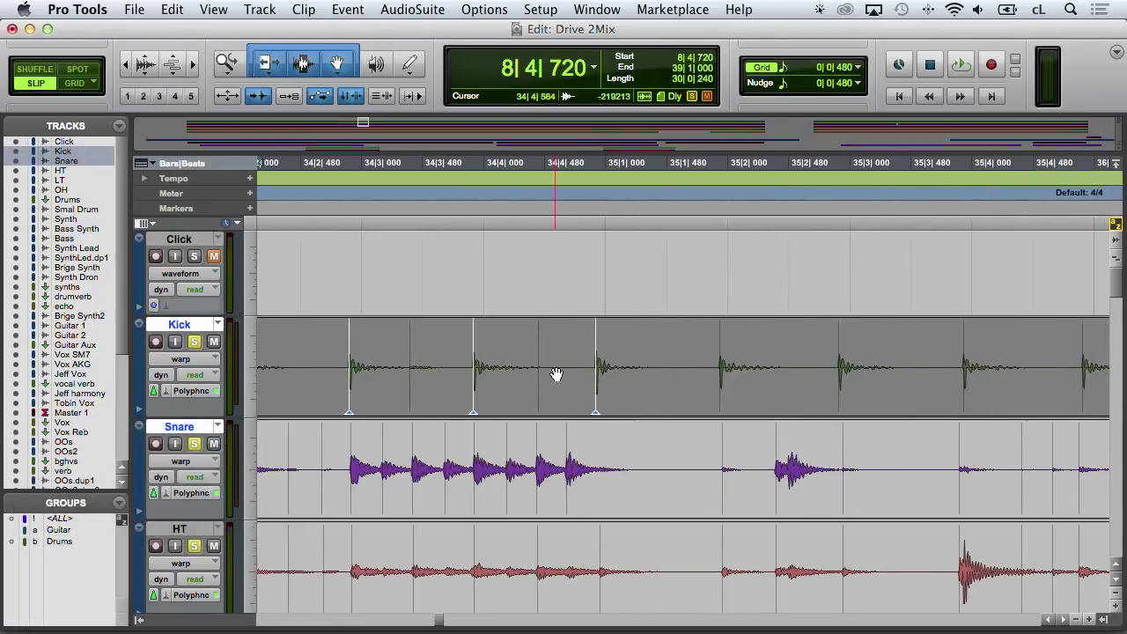
key("ctrl")
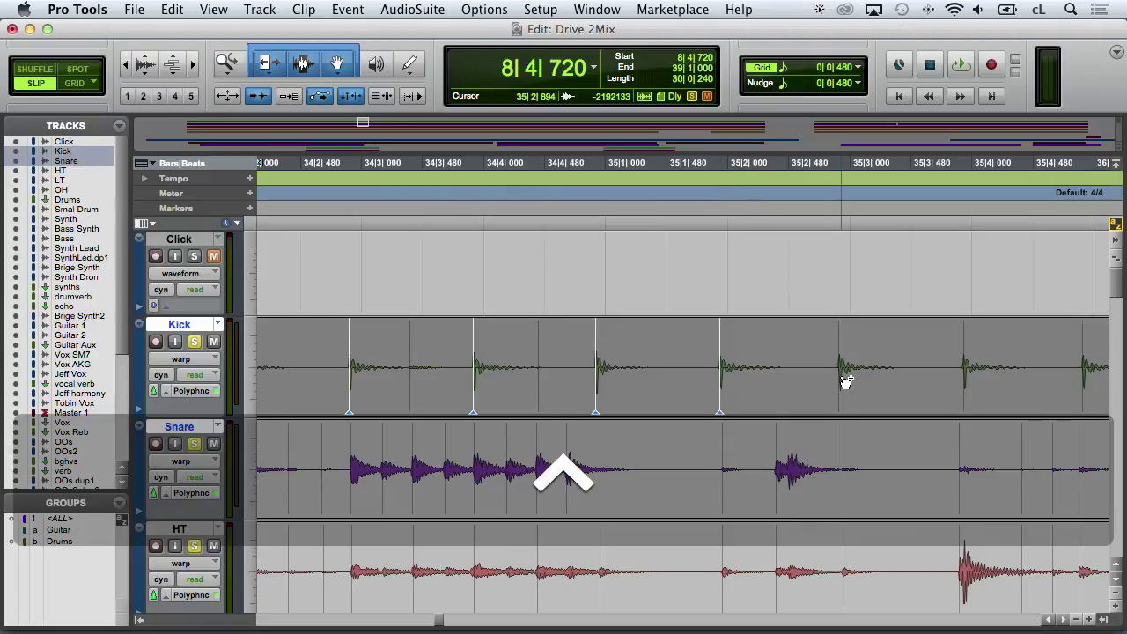
left_click(844, 380, "ctrl")
left_click(968, 383, "ctrl")
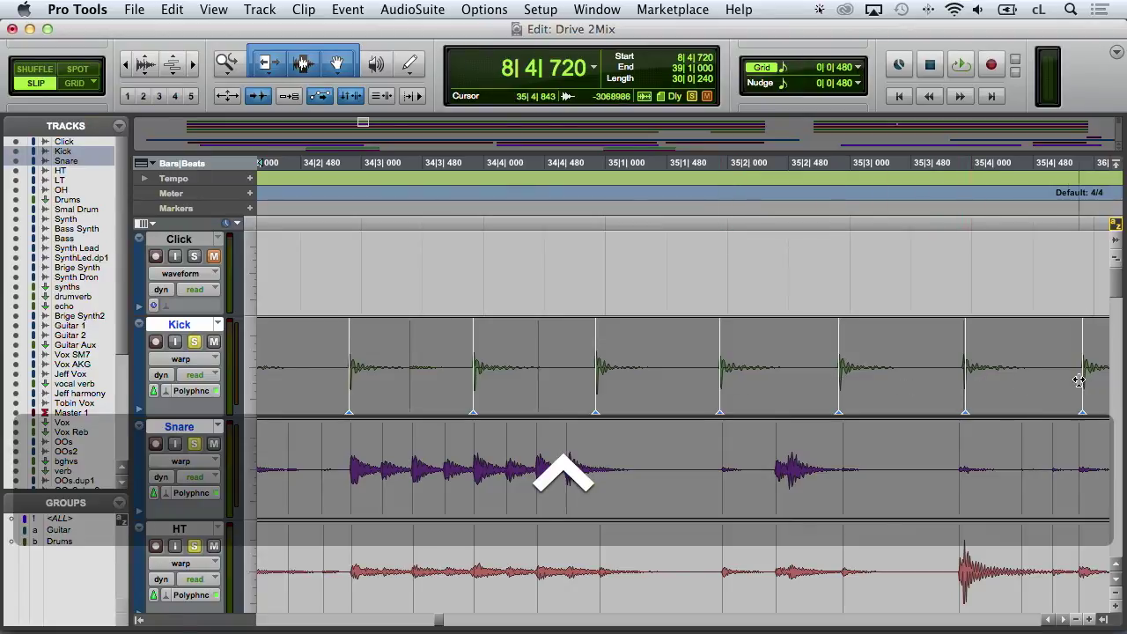
scroll(970, 398, "right", 5)
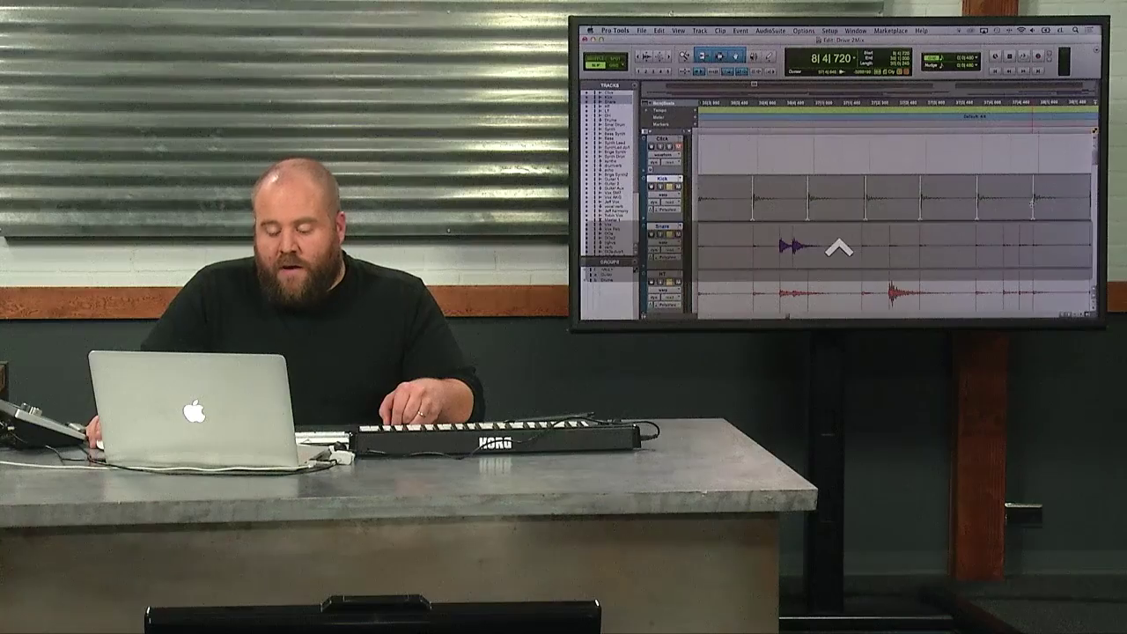
Extend the track selection down to Snare, then narrow it back to Kick alone
key("shift+semicolon")
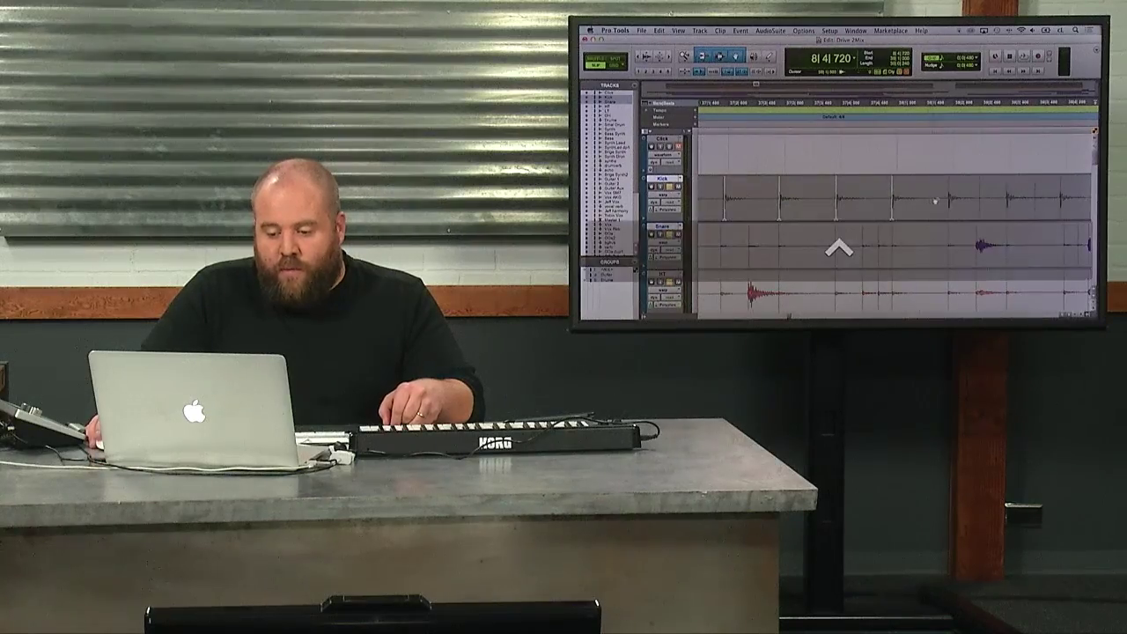
key("shift+p")
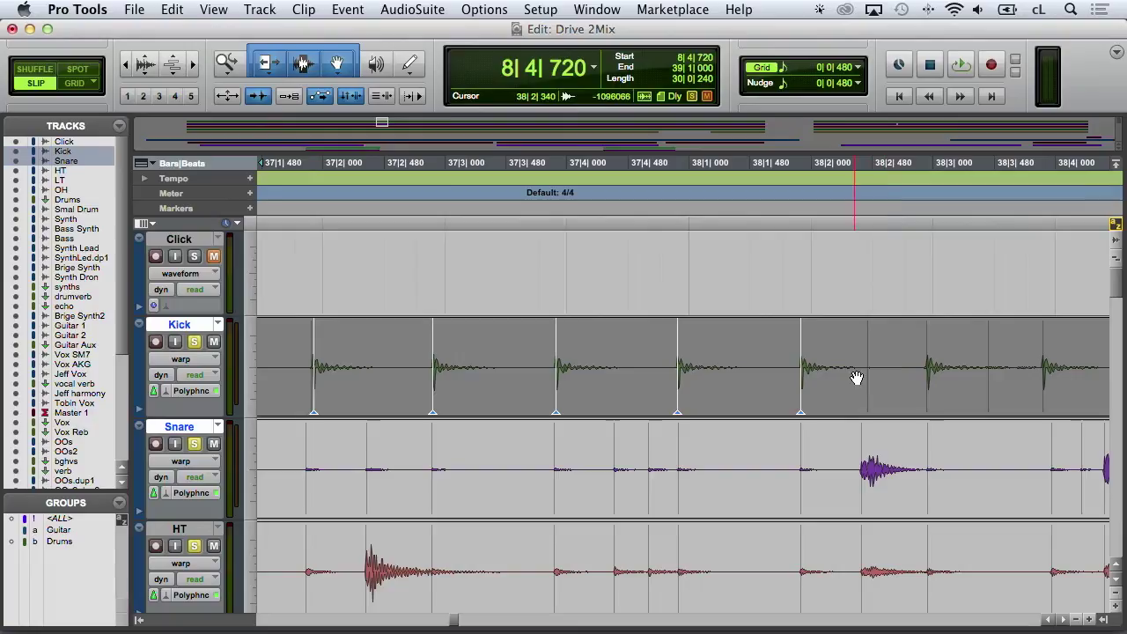
Add warp markers on the final Kick hits late in bar 38, near the clip end
left_click(838, 376, "ctrl")
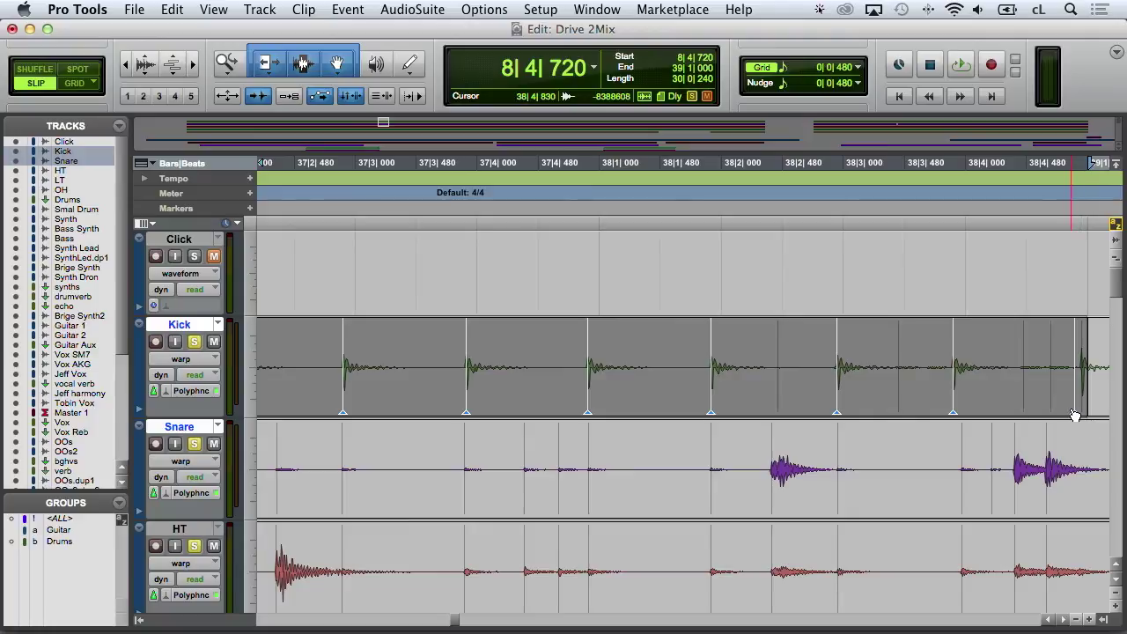
left_click_drag(1073, 412, 1079, 413)
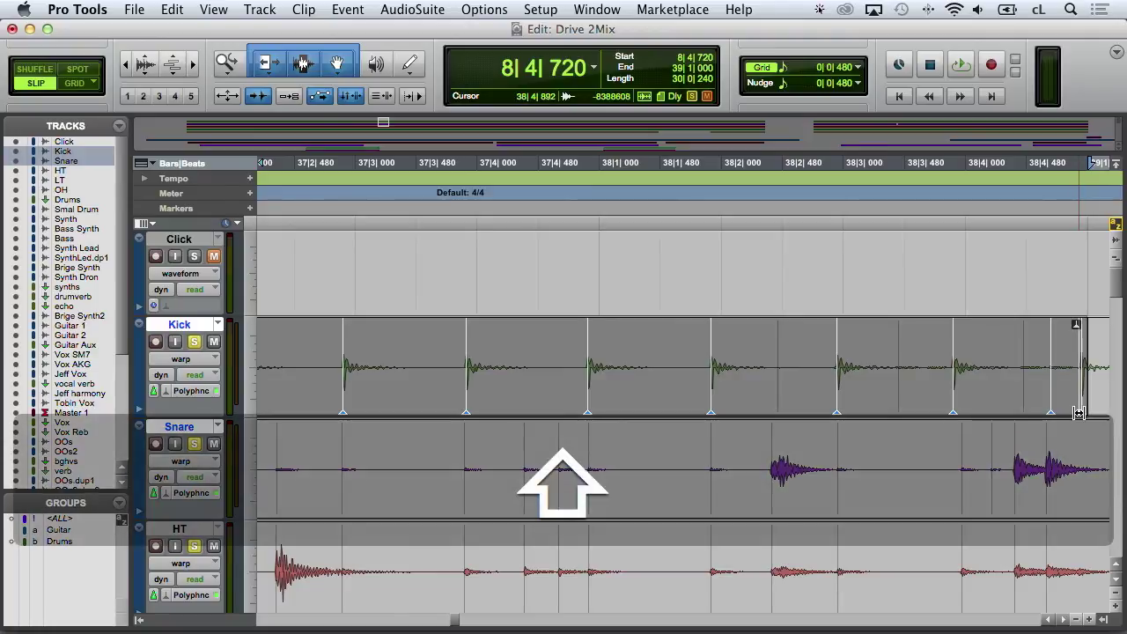
Zoom out and select bars 9–33 across the Drums group tracks
key("alt+a")
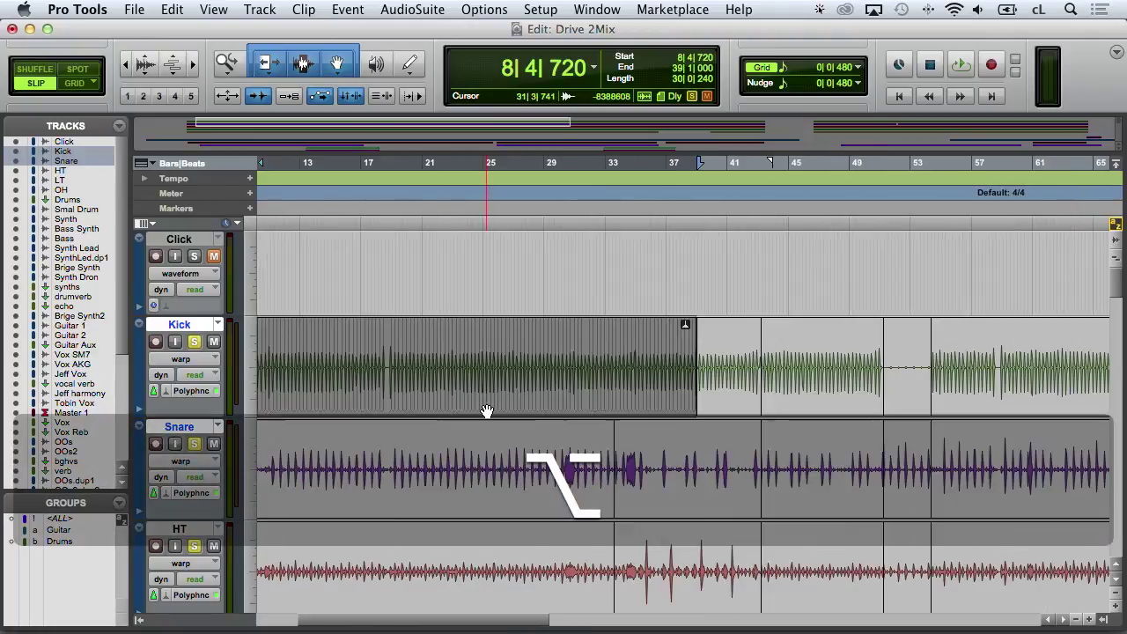
scroll(496, 408, "left", 2)
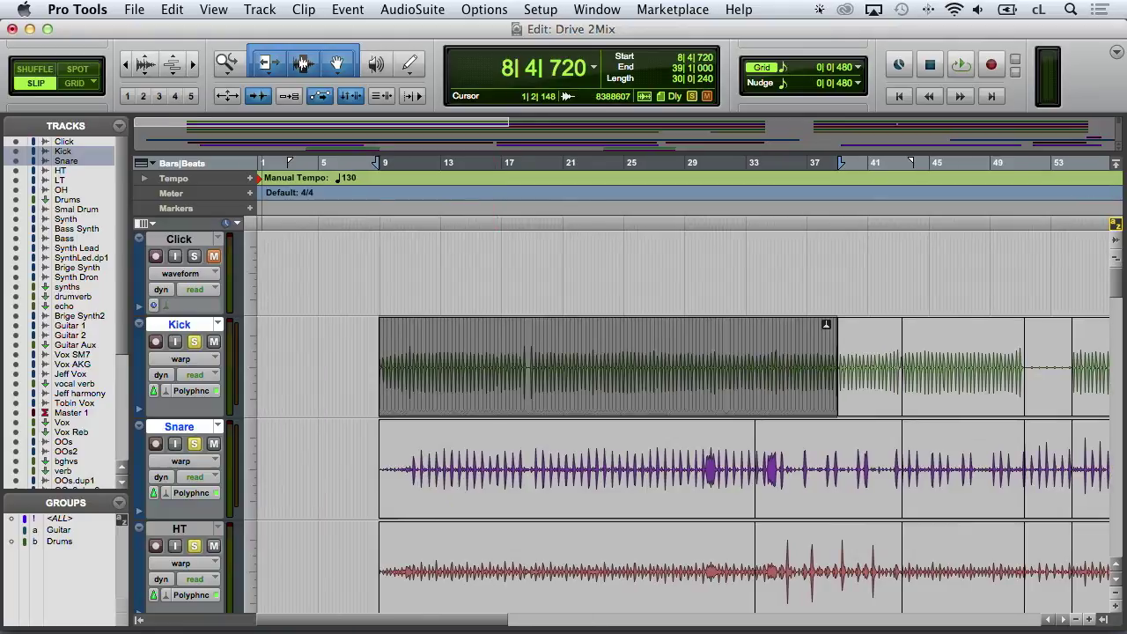
left_click(64, 542)
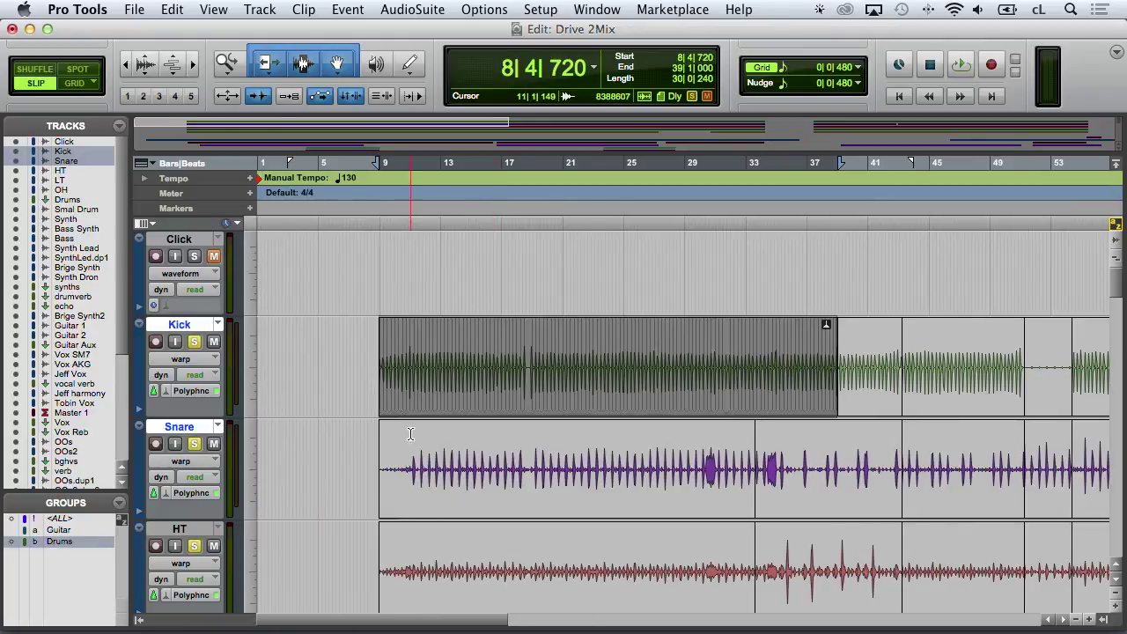
left_click(464, 490)
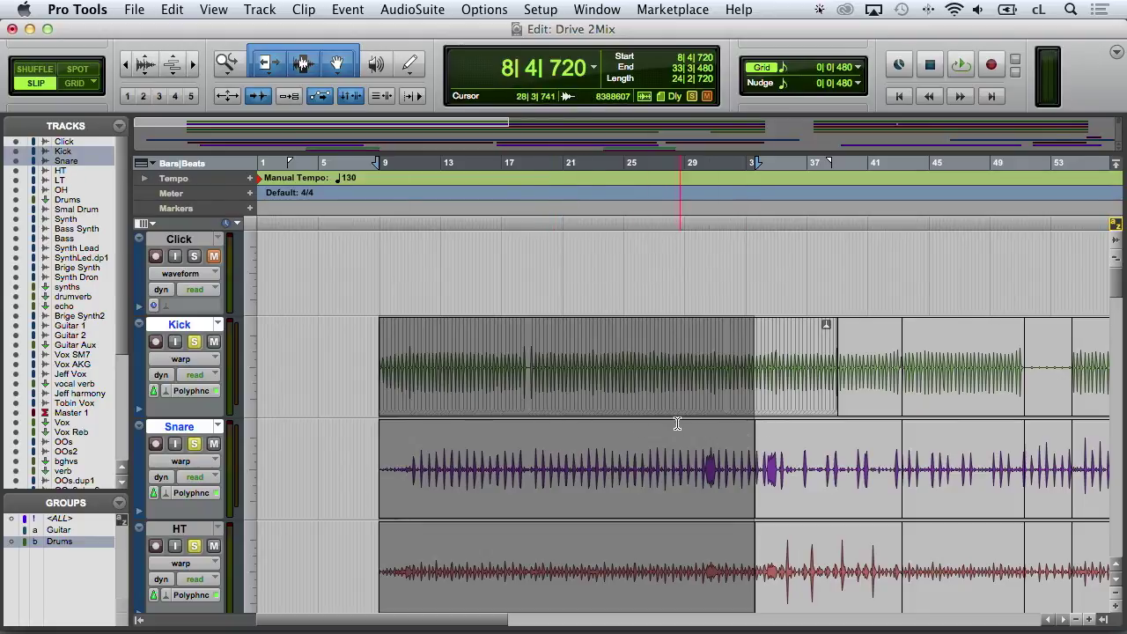
Keep the Snare track in Warp view, reselect the drum range, and play it back
scroll(674, 420, "down", 4)
scroll(502, 261, "up", 4)
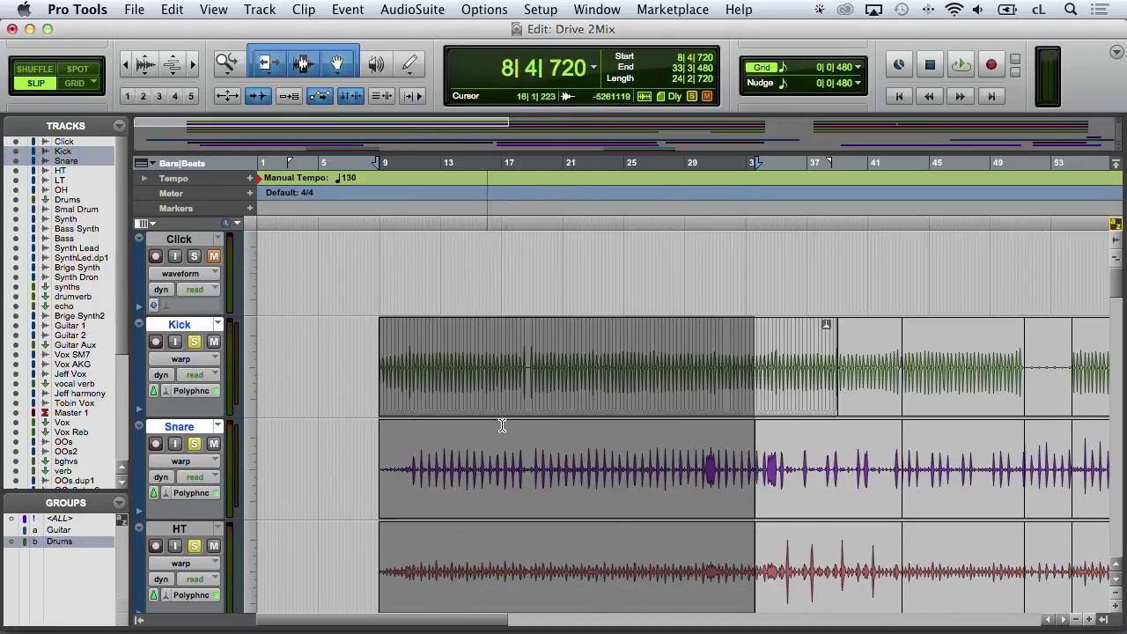
left_click(193, 465)
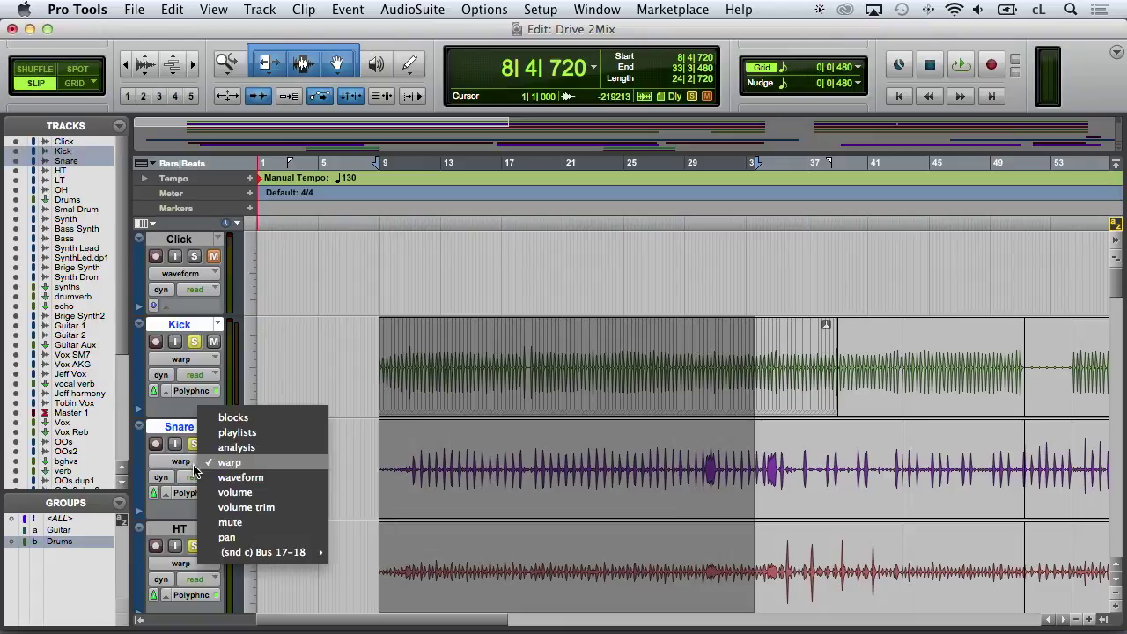
left_click(205, 467)
left_click(438, 476)
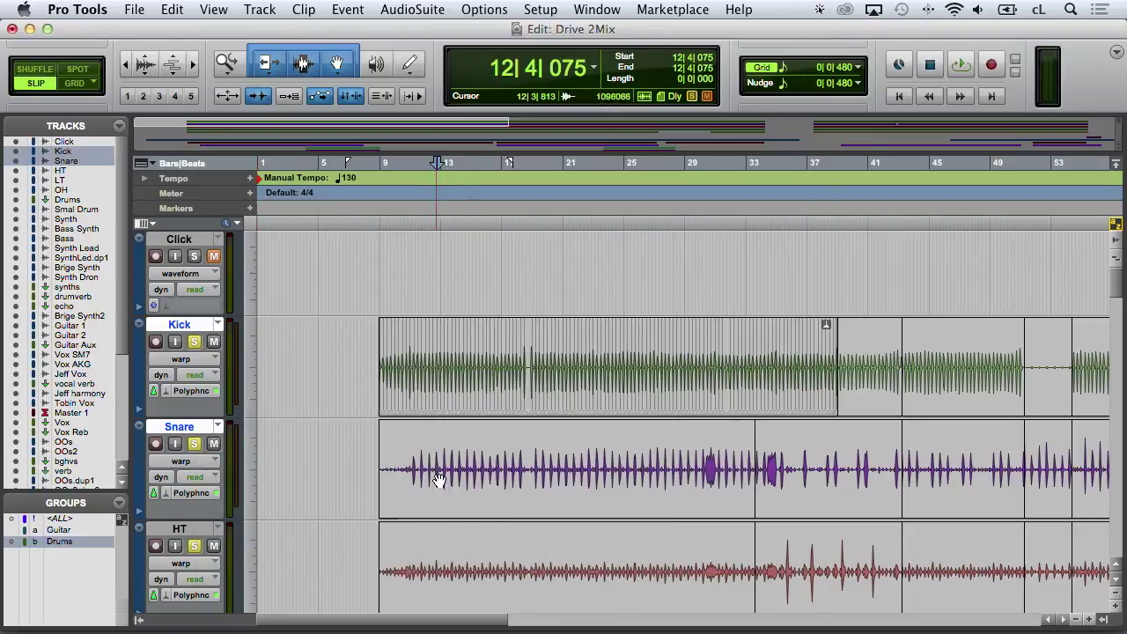
key("space")
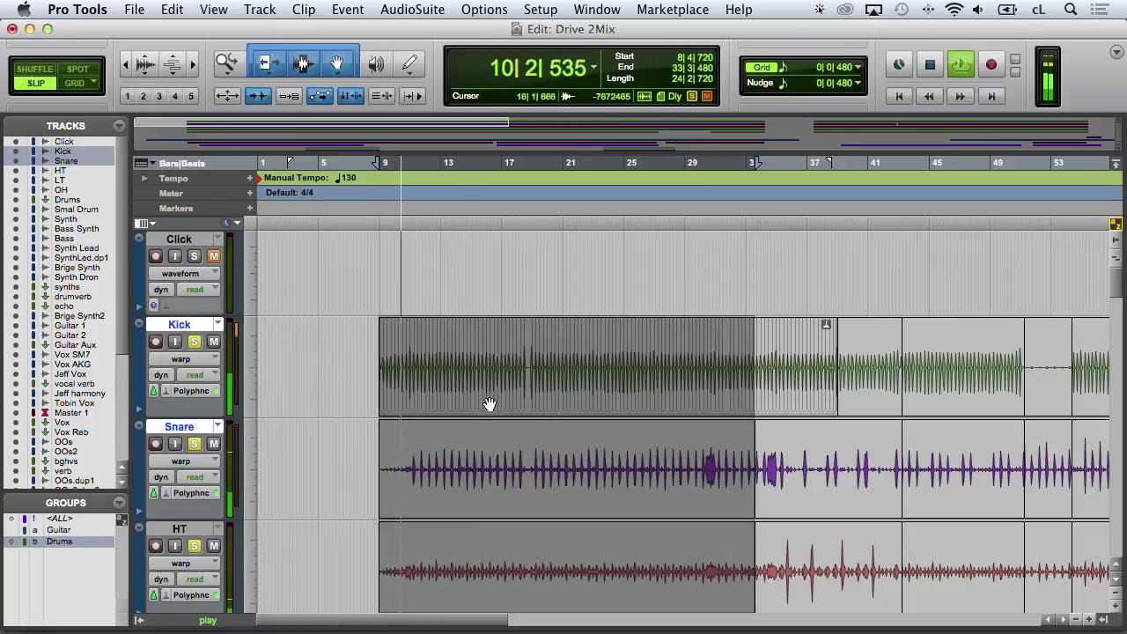
key("space")
Zoom in on bars 9–22 across the drum tracks with the Zoom tool
key("super+1")
left_click_drag(367, 330, 586, 368)
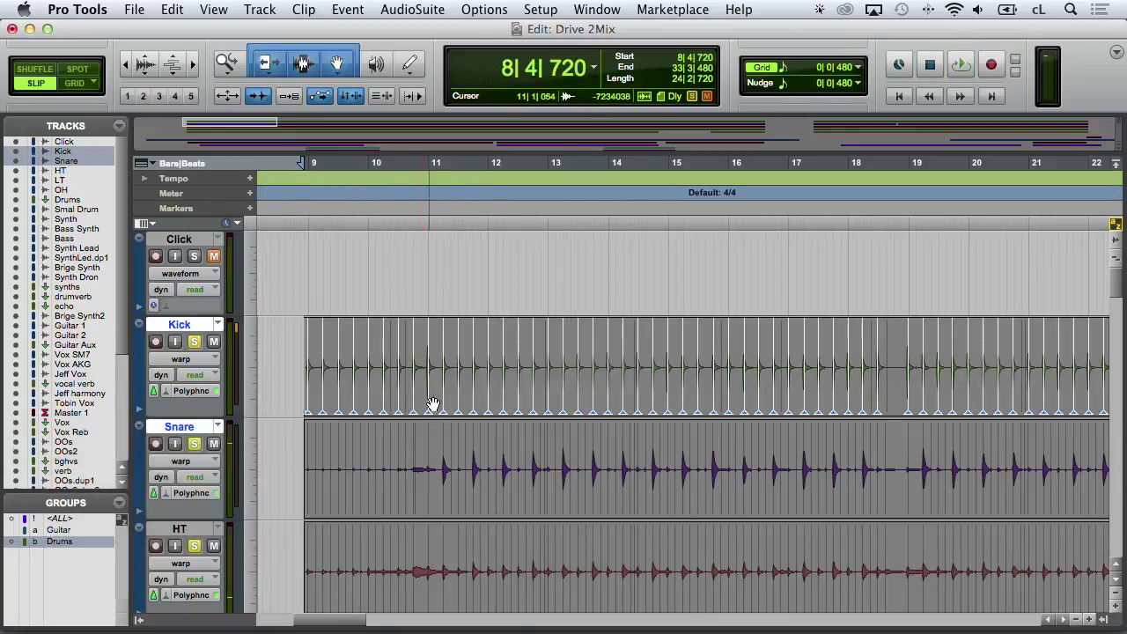
scroll(496, 428, "down", 2)
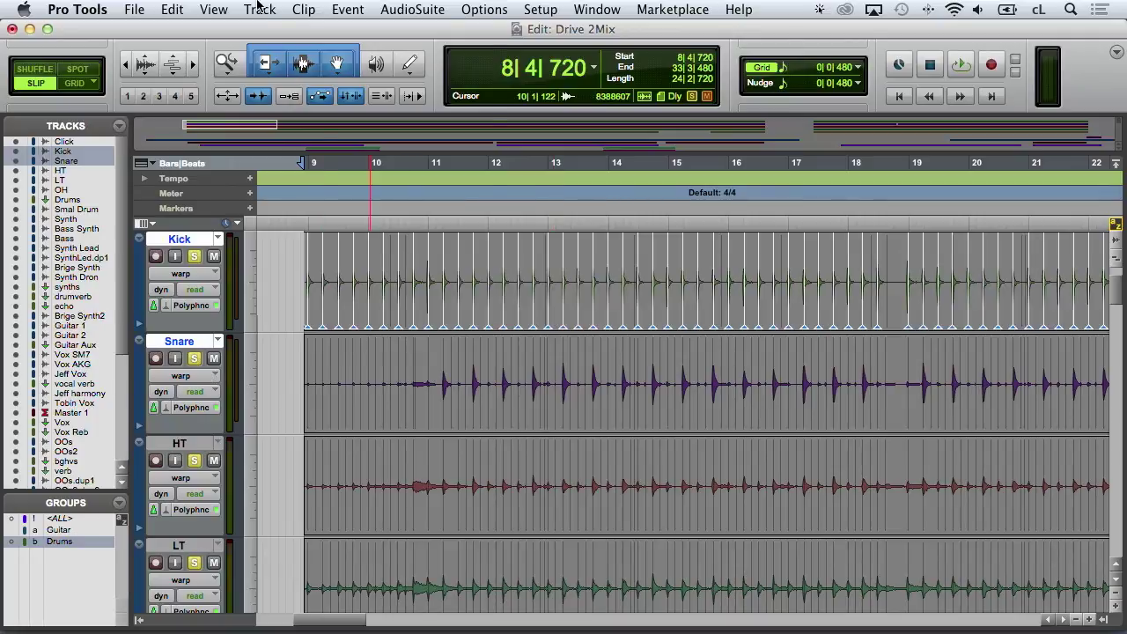
left_click(259, 9)
Apply an Event Operations Quantize with a 1/8-note grid to the drums, then play them
mouse_move(348, 9)
mouse_move(417, 70)
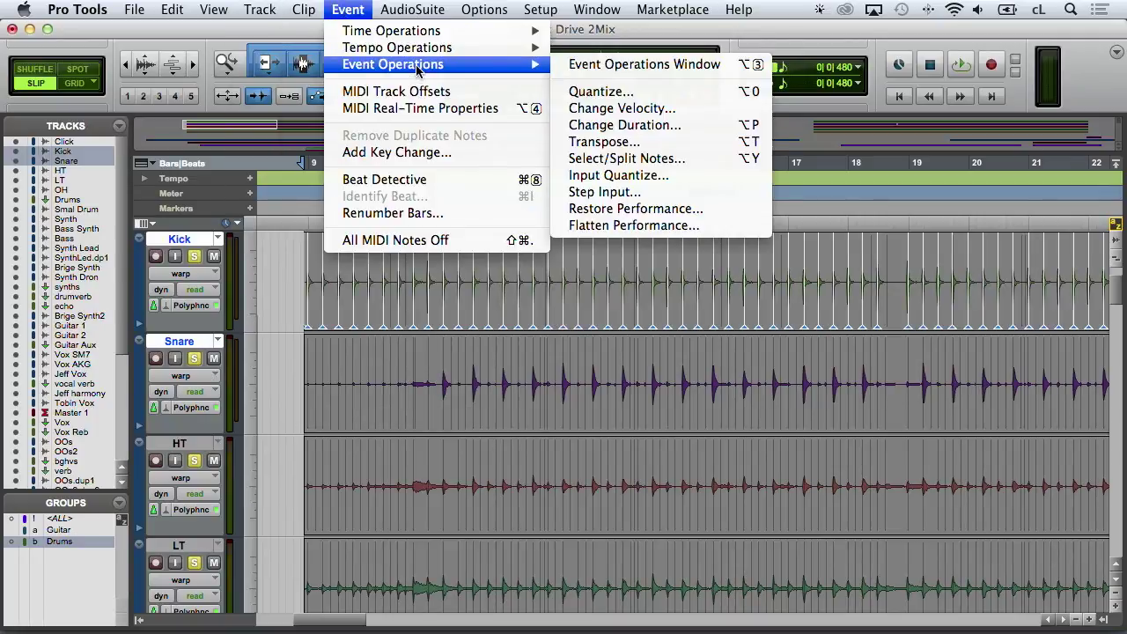
left_click(632, 90)
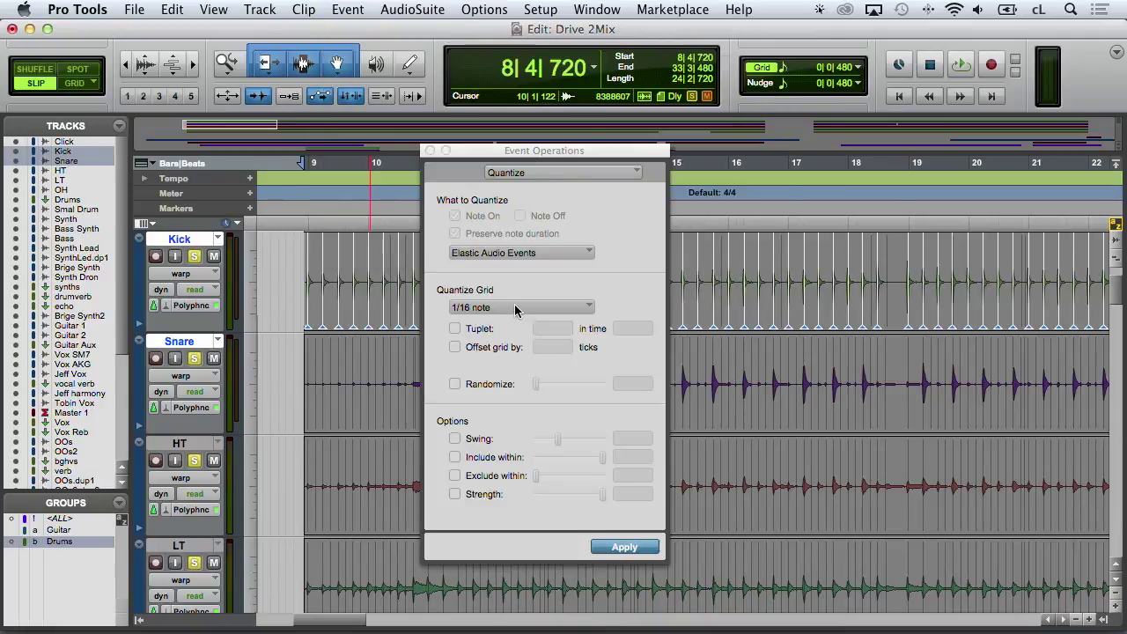
left_click(515, 308)
left_click(572, 293)
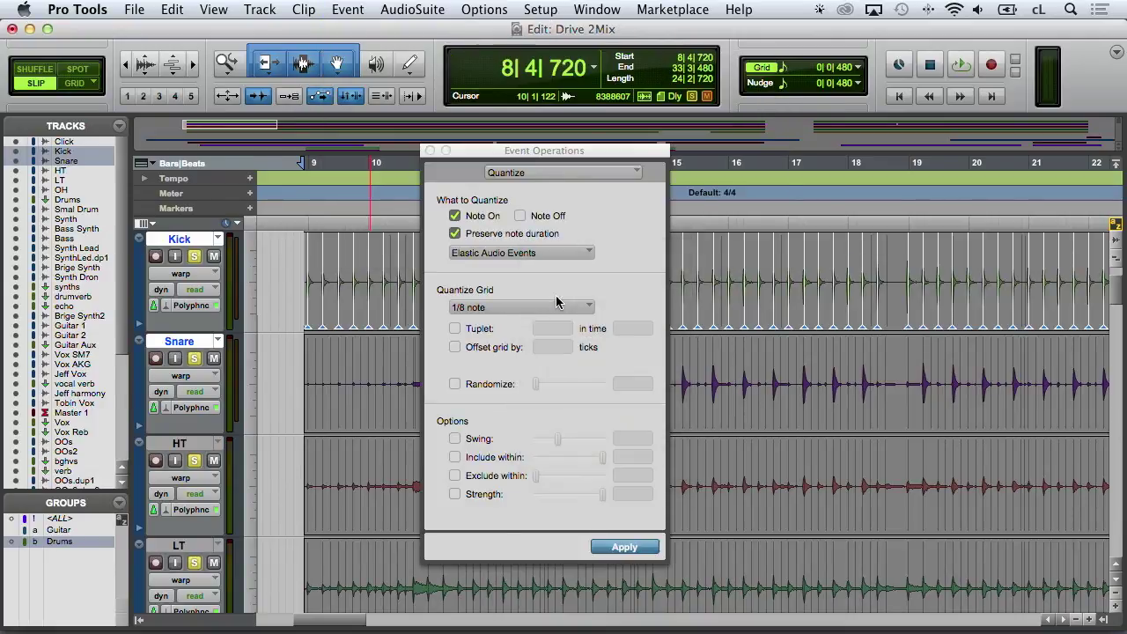
left_click_drag(472, 158, 623, 123)
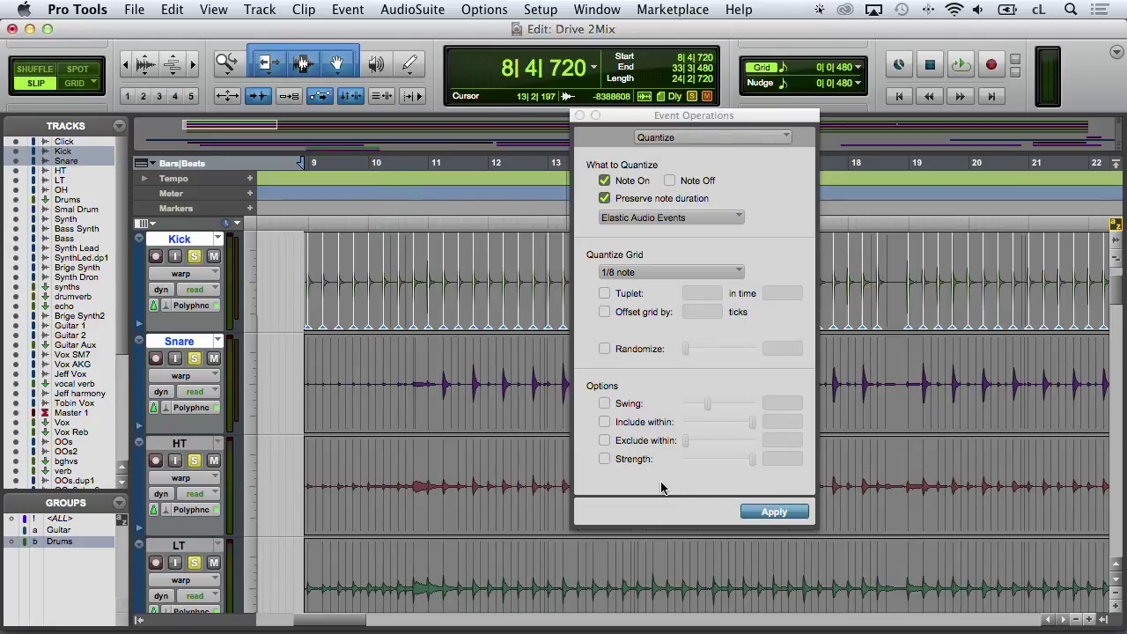
left_click(769, 513)
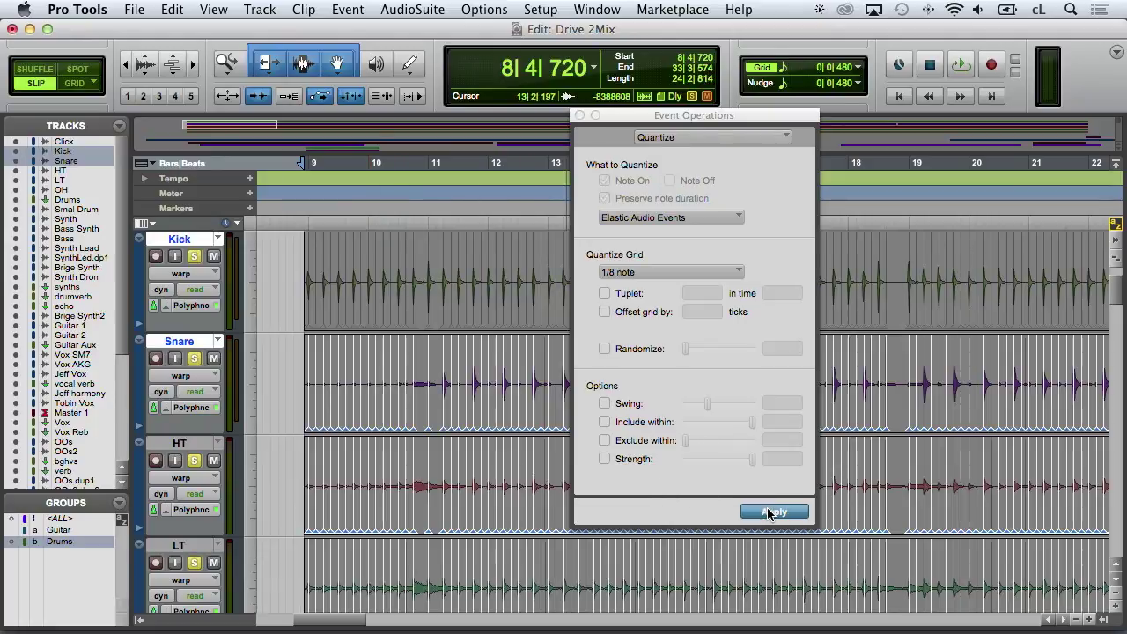
key("space")
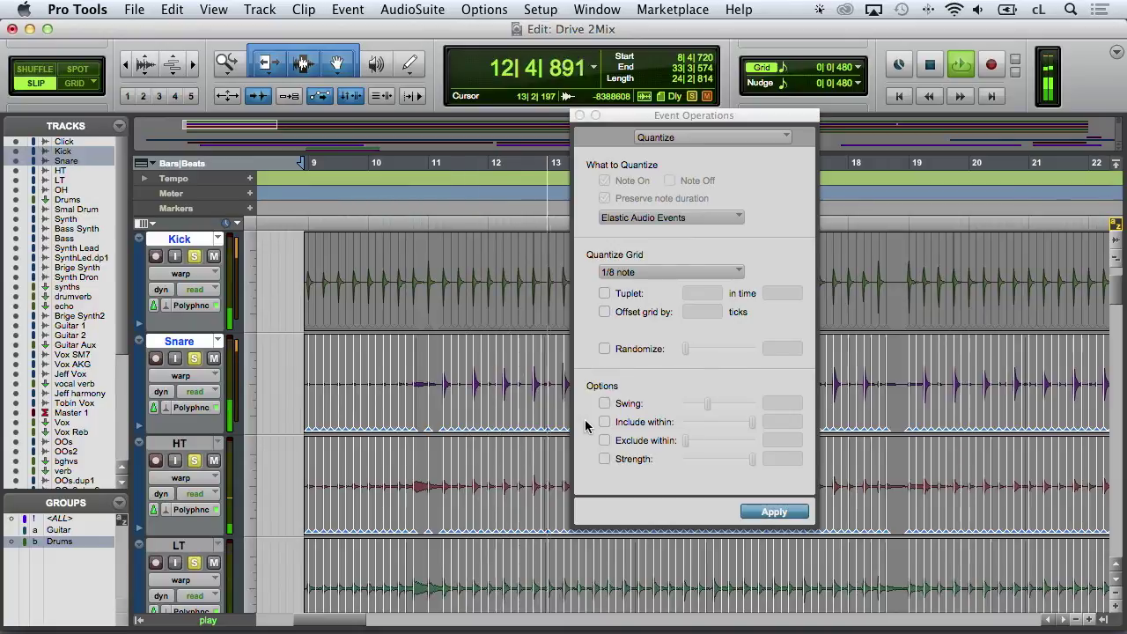
key("space")
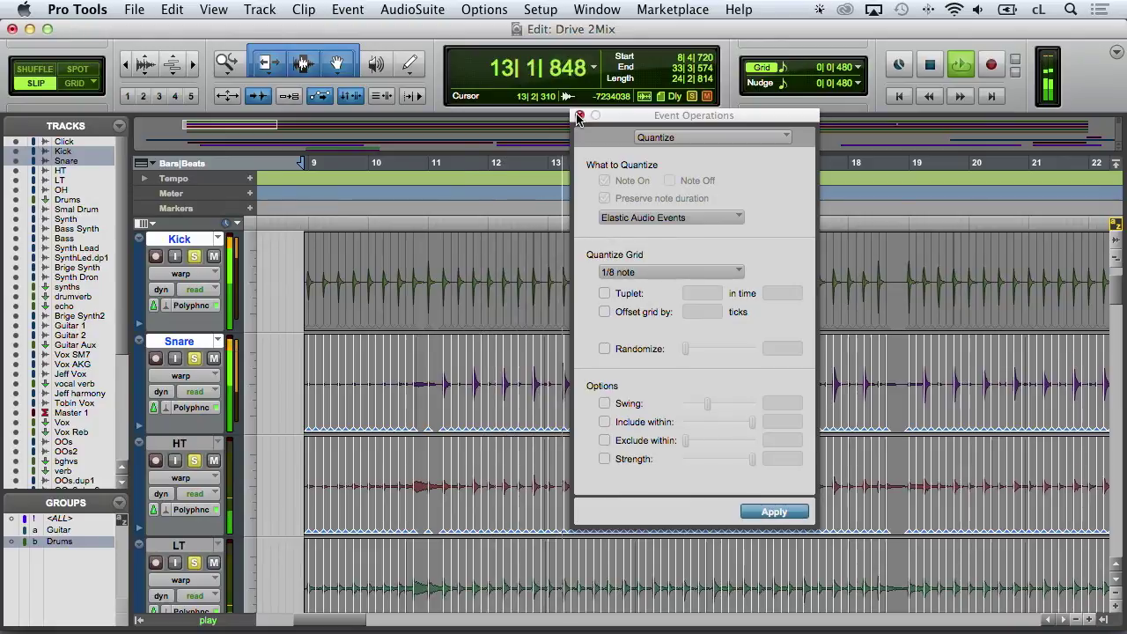
left_click_drag(578, 118, 367, 110)
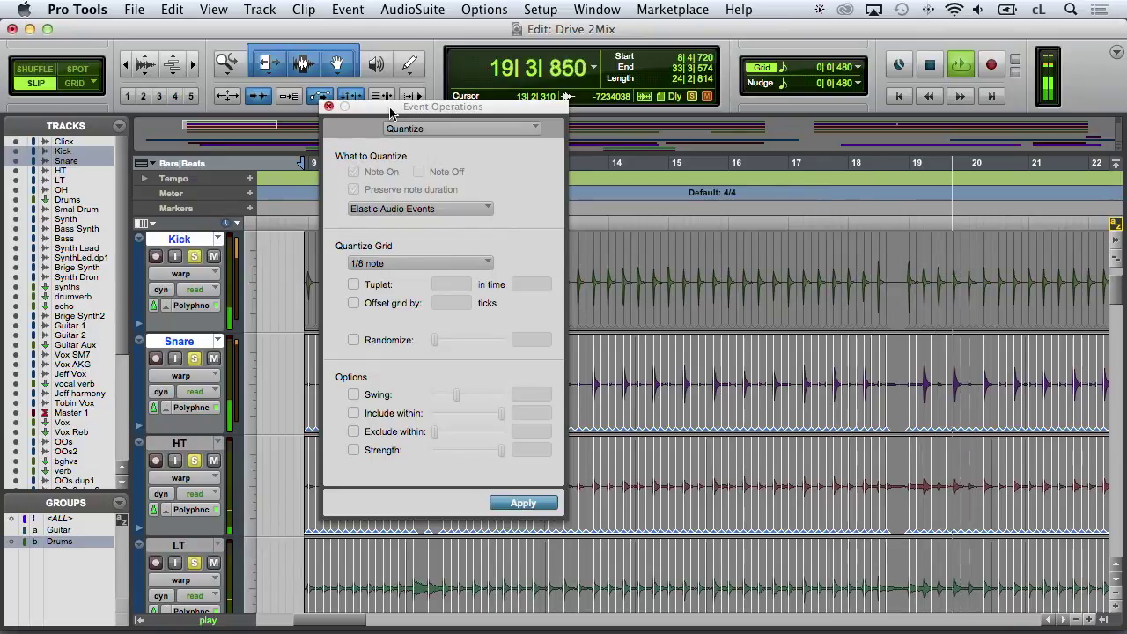
key("space")
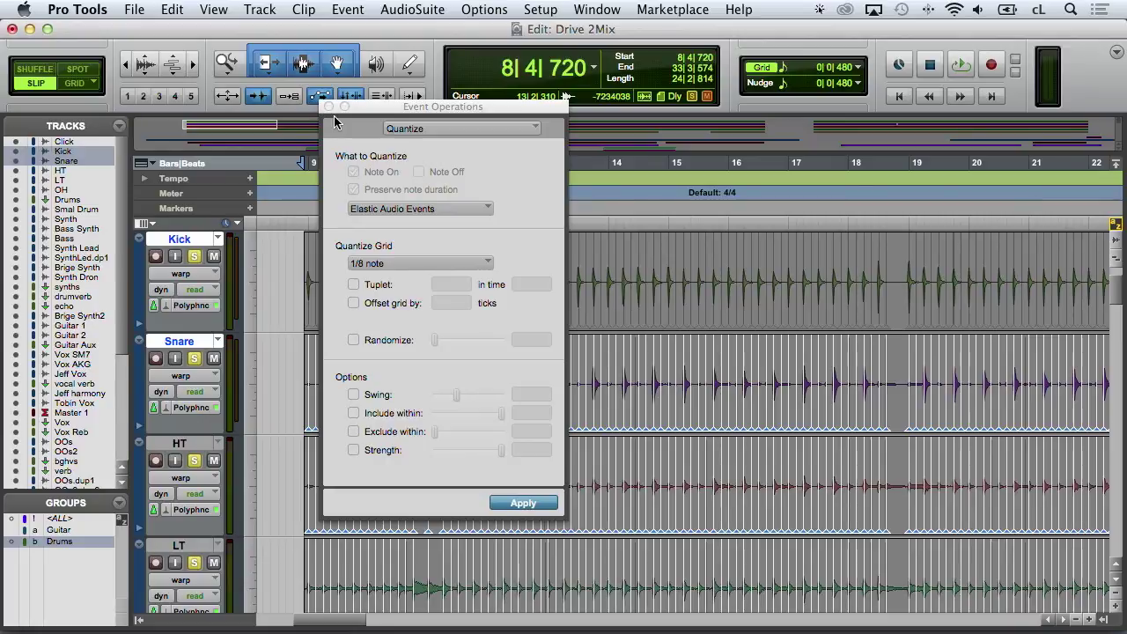
scroll(225, 361, "up", 3)
scroll(225, 361, "right", 2)
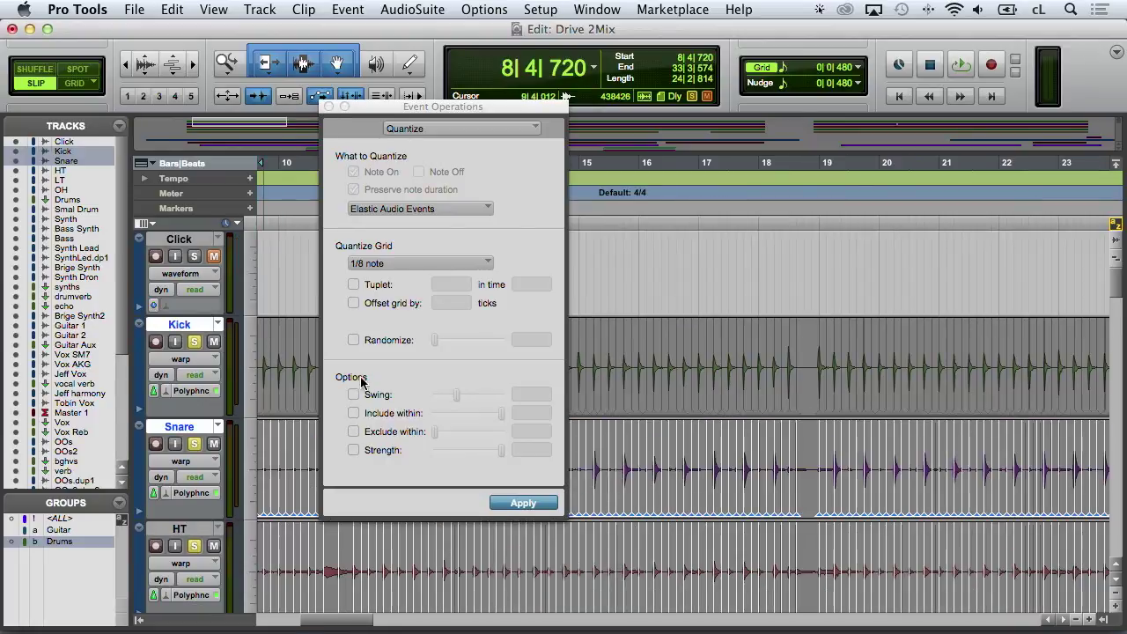
Undo the Polyphonic quantize, set Elastic Audio to Rhythmic, and re-apply the 1/8-note quantize
scroll(308, 367, "left", 4)
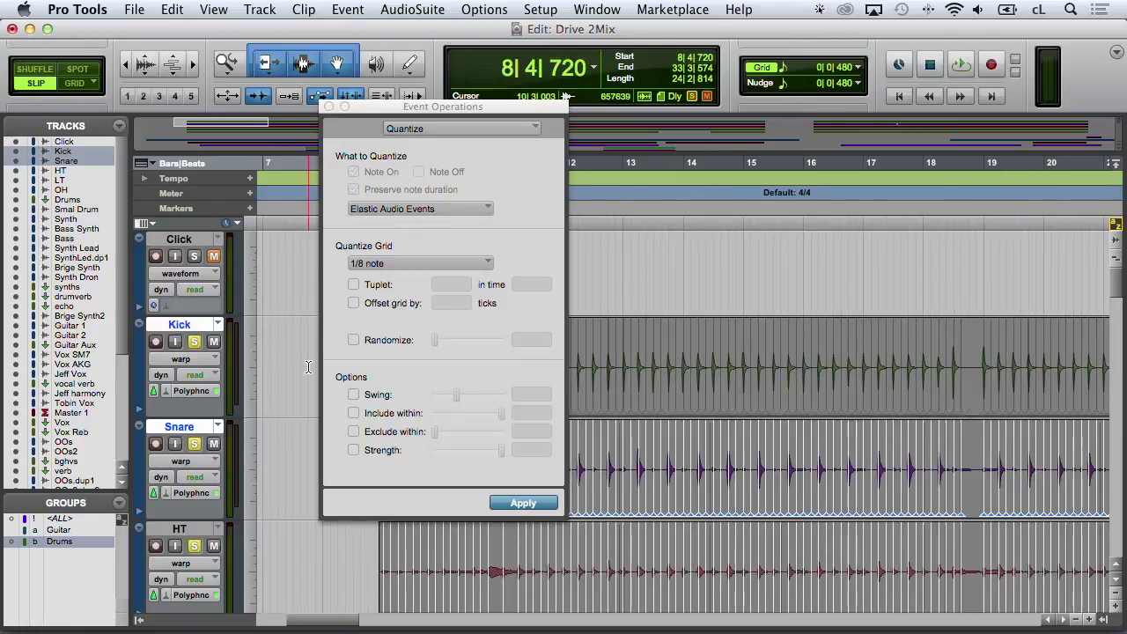
scroll(307, 367, "right", 2)
key("super+z")
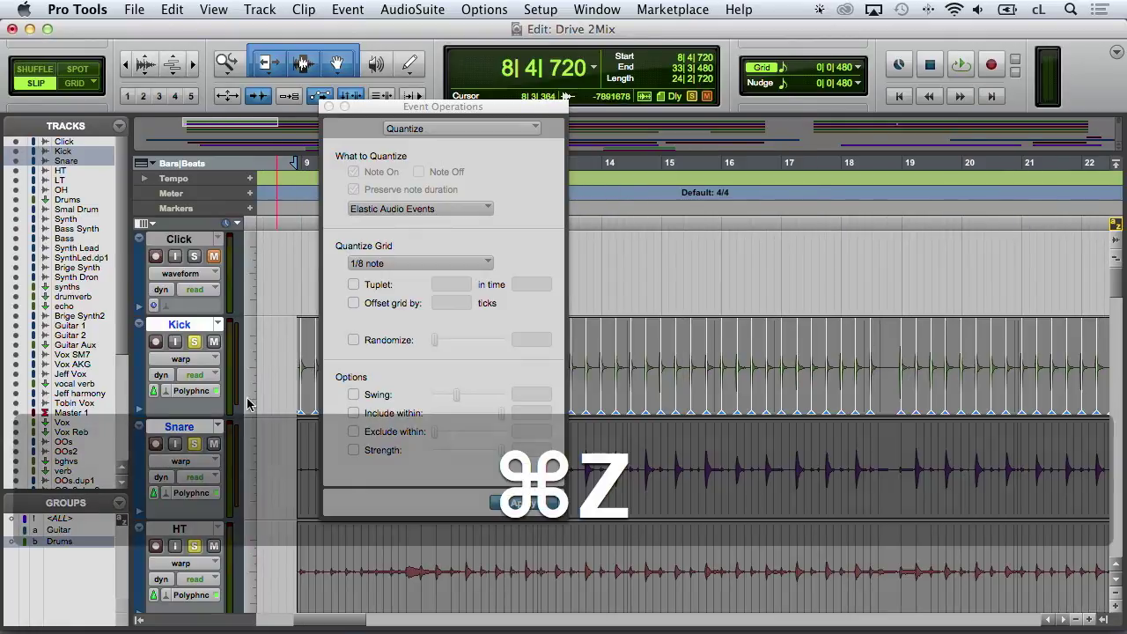
left_click(175, 393)
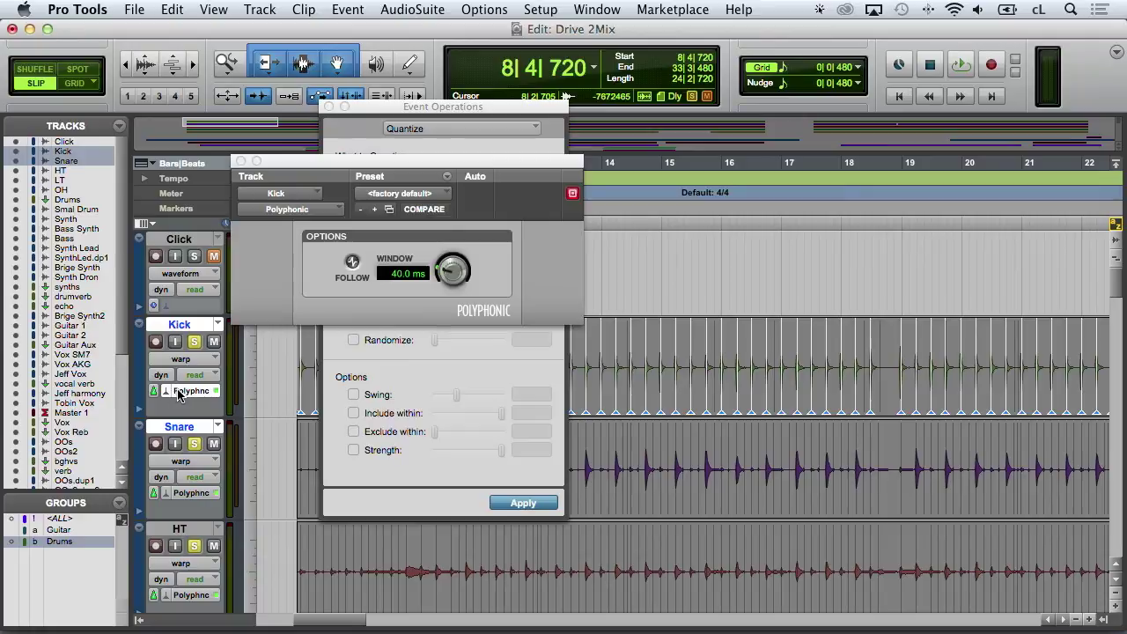
left_click(170, 393)
left_click(178, 411)
left_click(241, 161)
left_click(531, 506)
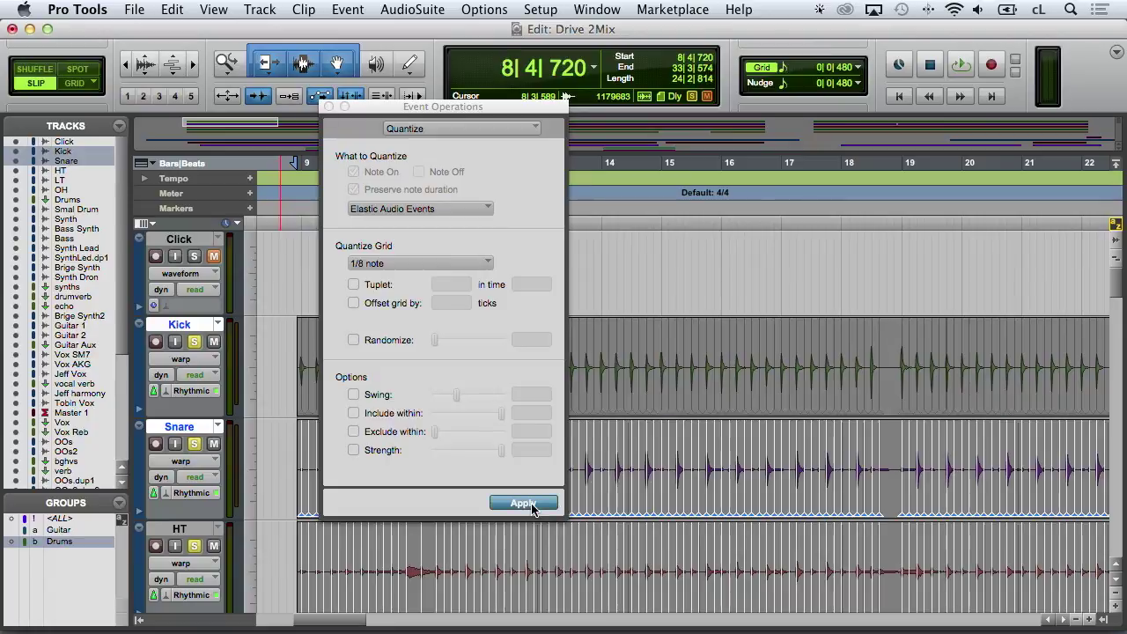
Play back the Rhythmic-mode quantized drums, then stop
key("space")
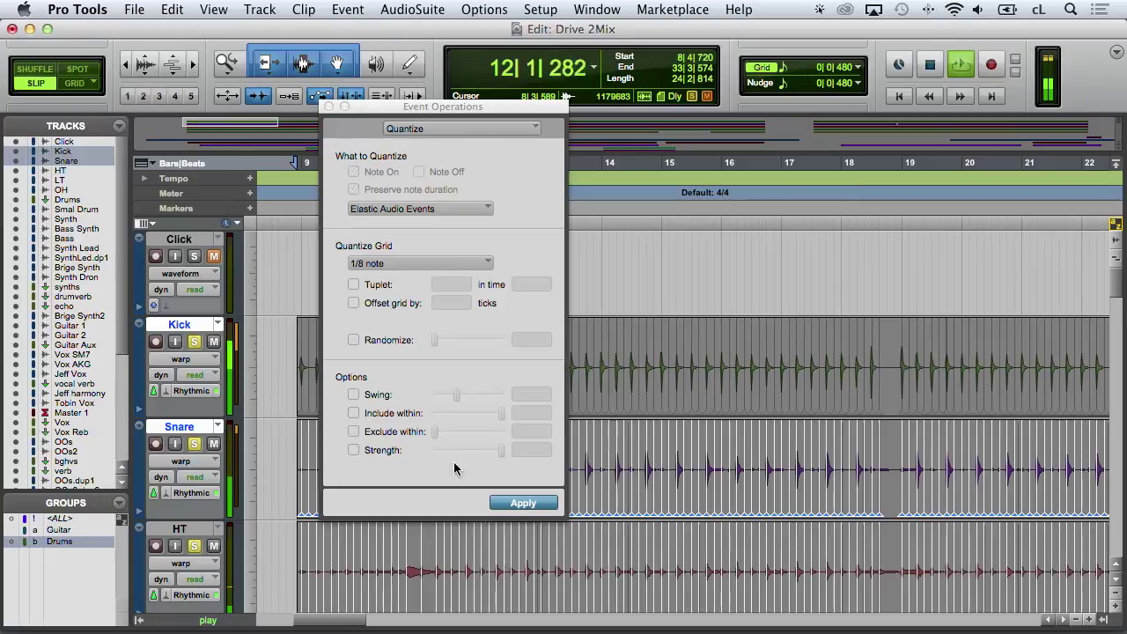
scroll(308, 449, "down", 5)
key("space")
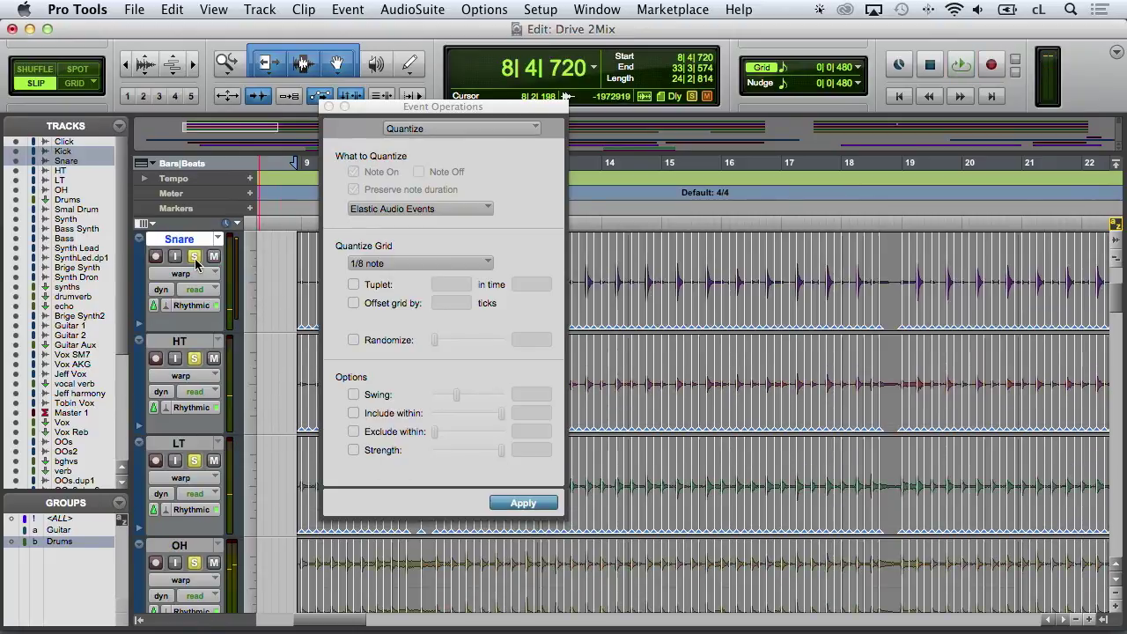
Clear the Snare and LT solos, solo the OH overhead track, and audition it
left_click(196, 460)
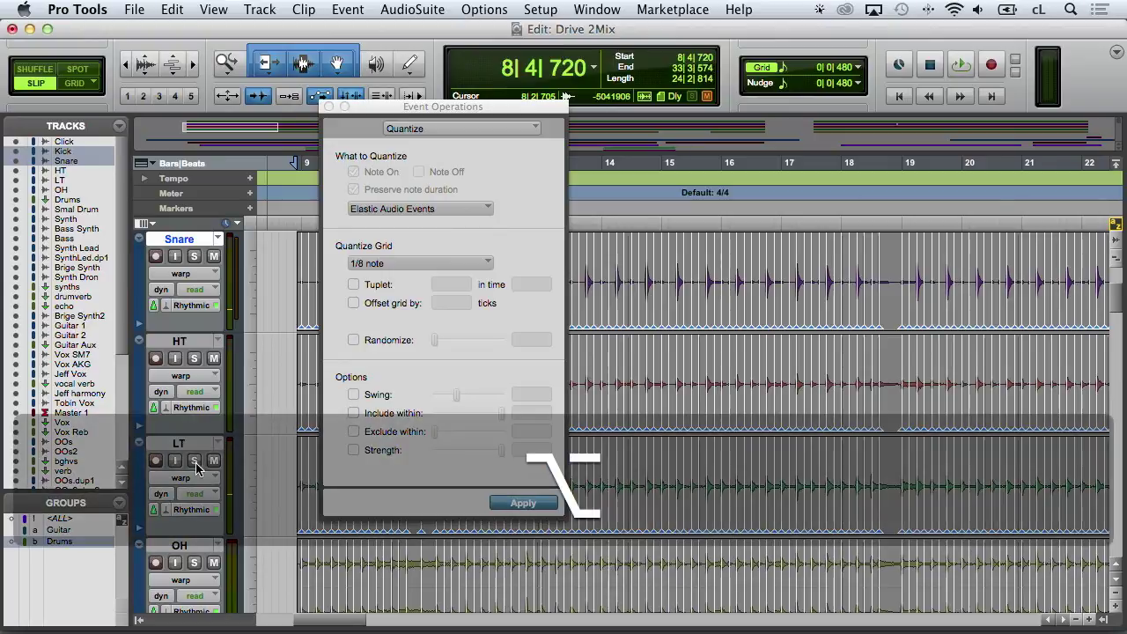
left_click(194, 461, "ctrl")
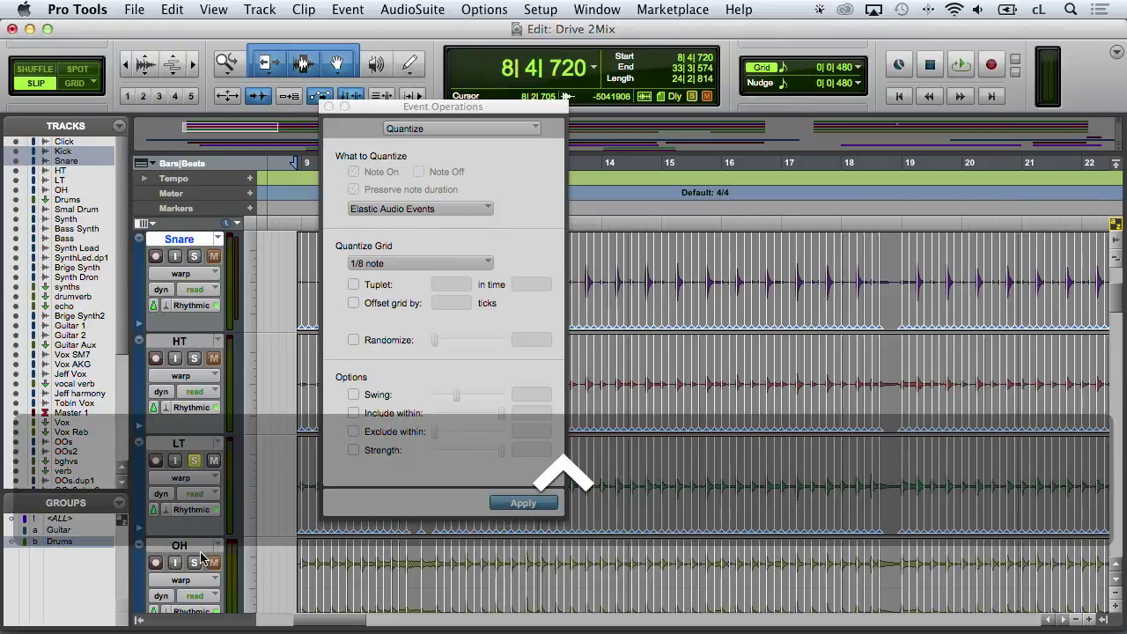
left_click(194, 460)
left_click(194, 565, "ctrl")
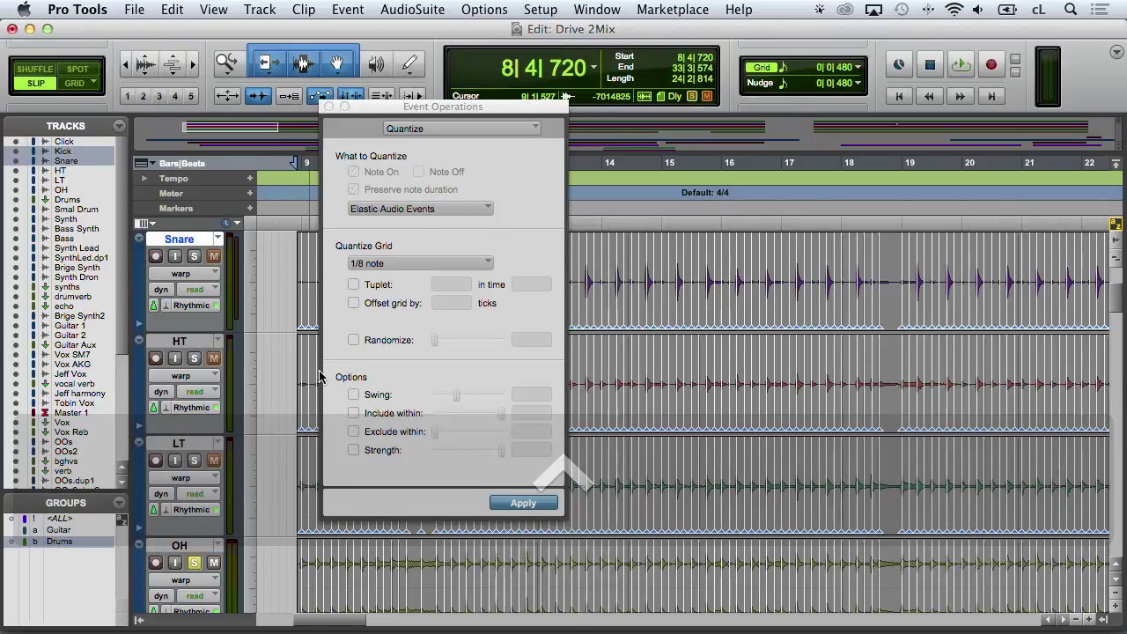
key("space")
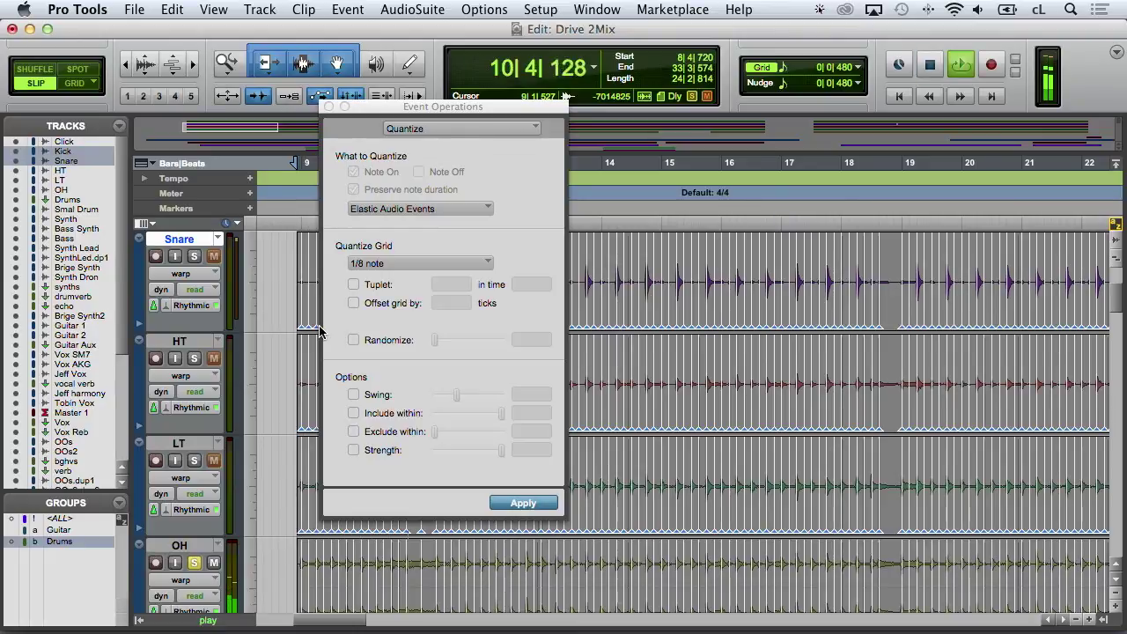
key("space")
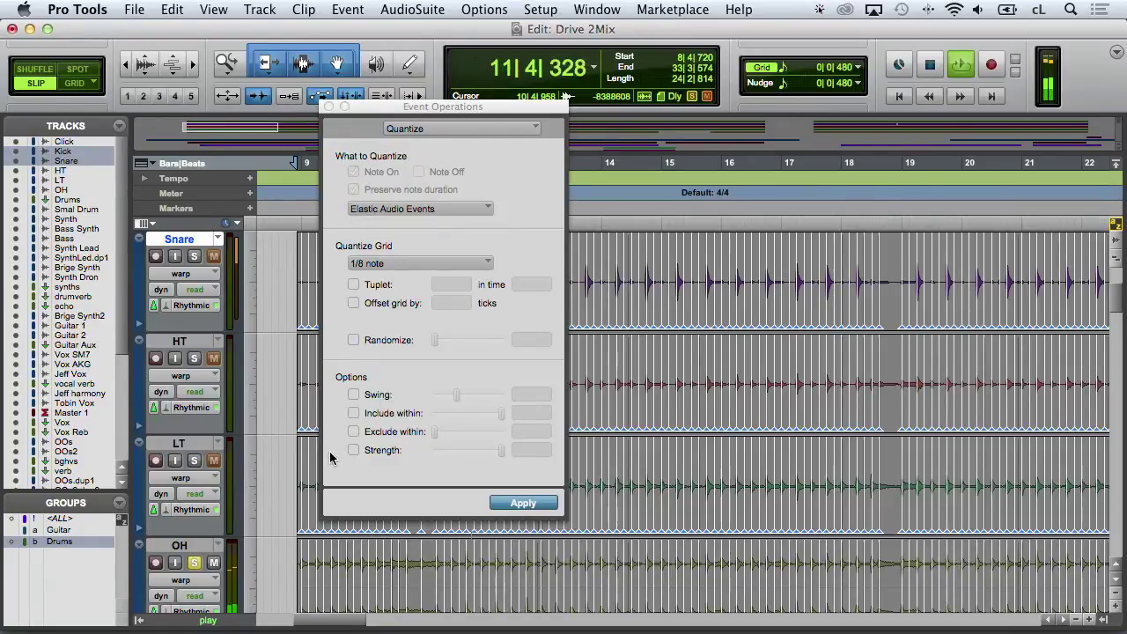
key("space")
Undo the Rhythmic quantize, return to Polyphonic, re-apply the 1/8-note quantize, and play it
key("super+z")
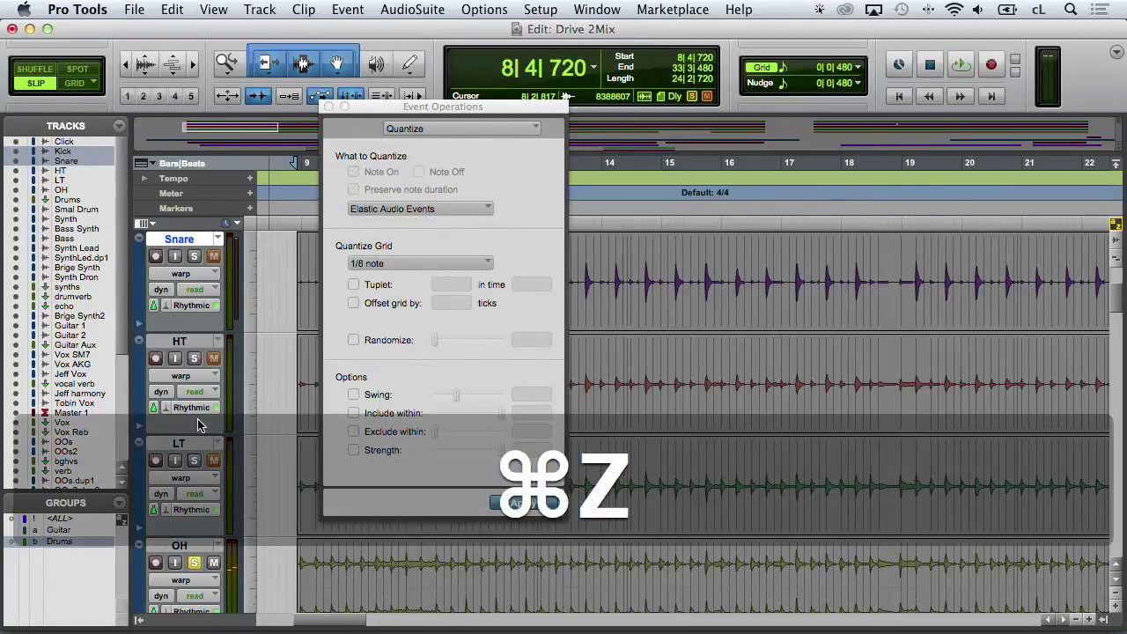
left_click(172, 406)
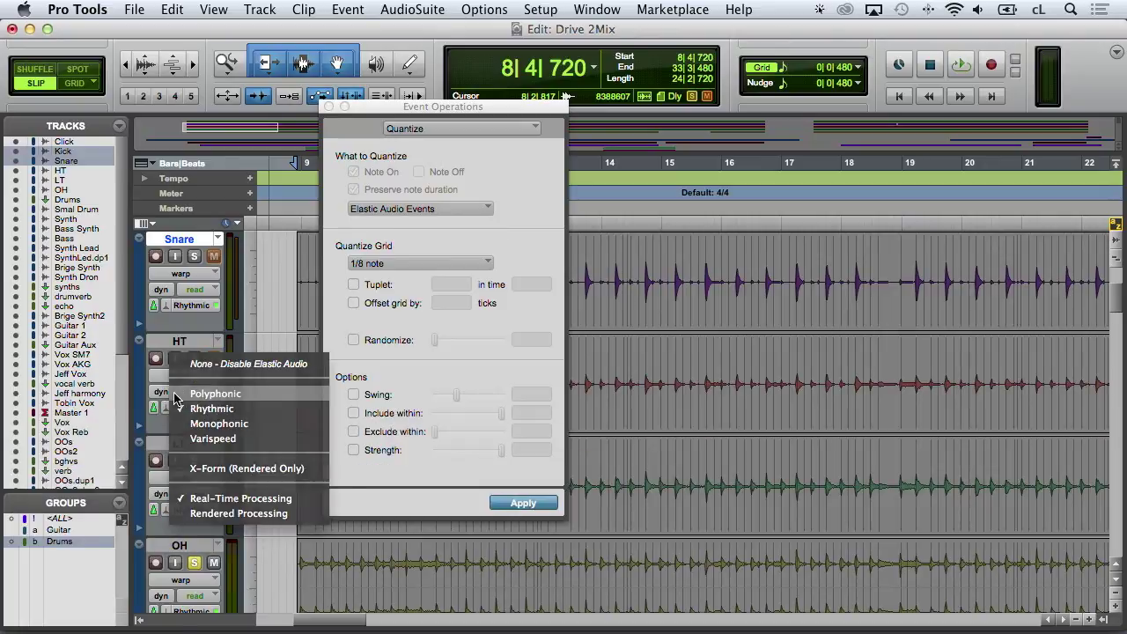
left_click(176, 395)
left_click(523, 503)
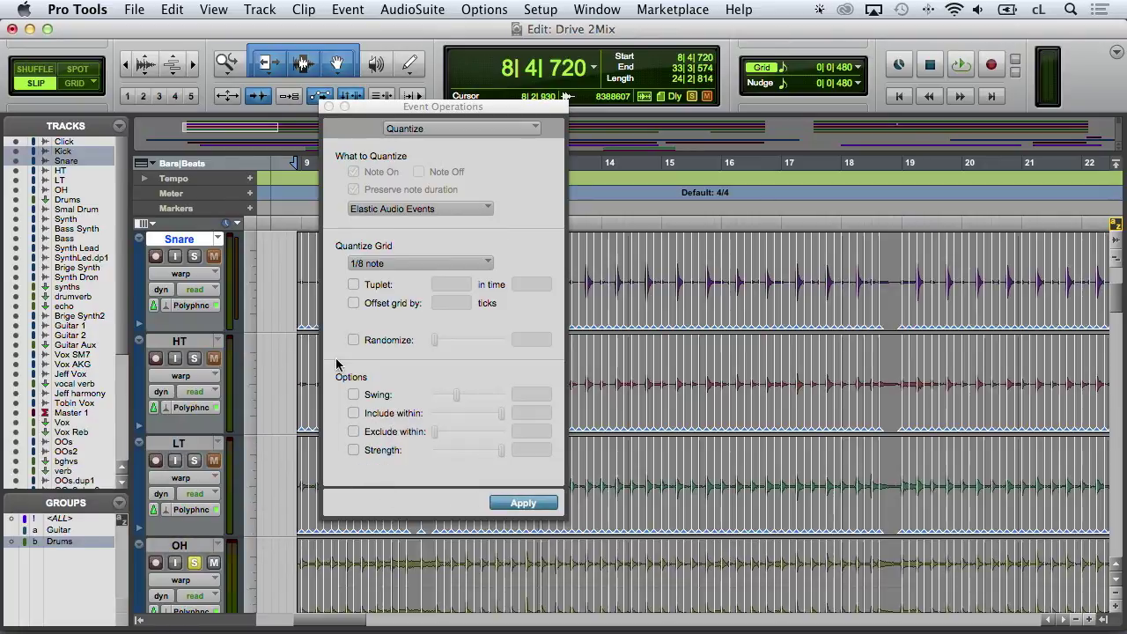
key("space")
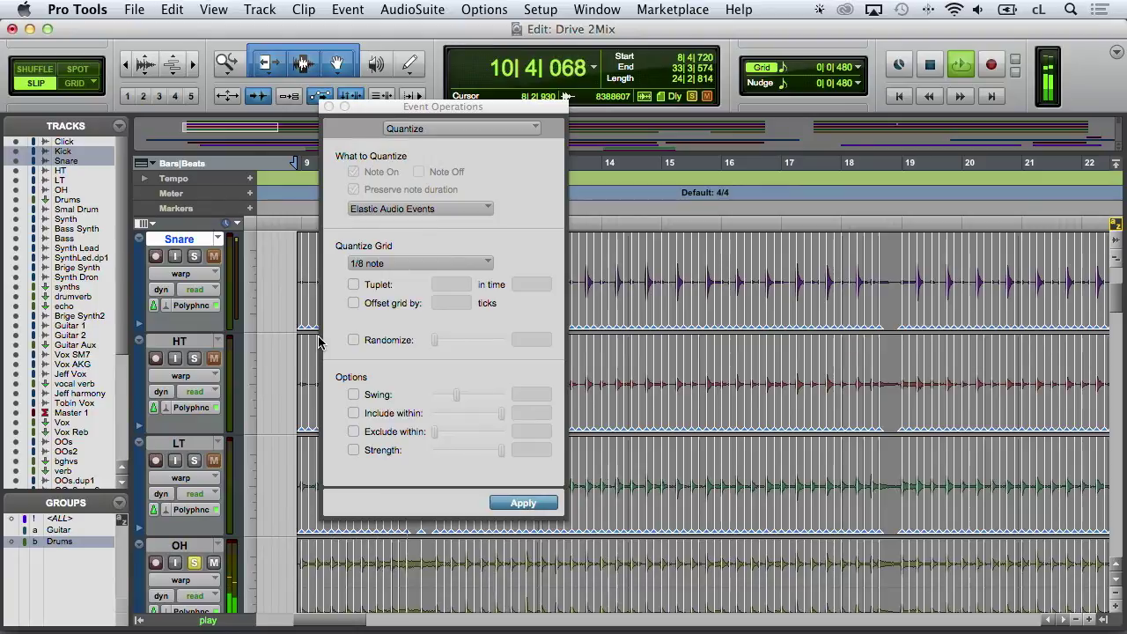
key("space")
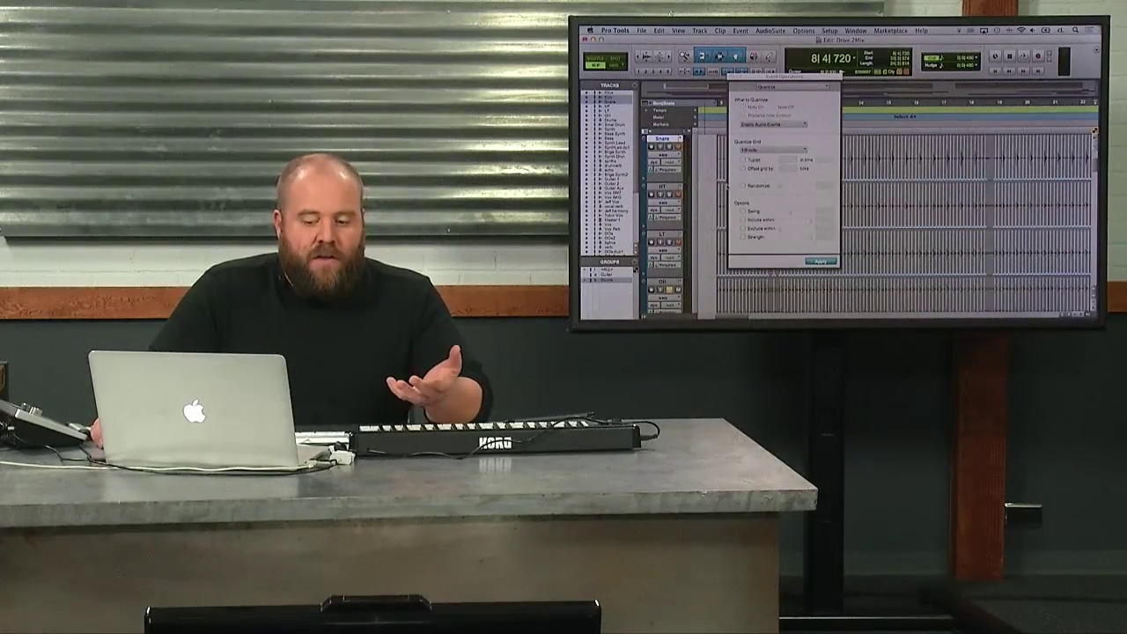
Close the Event Operations quantize window to reveal the Polyphonic-quantized drum tracks
left_click(731, 78)
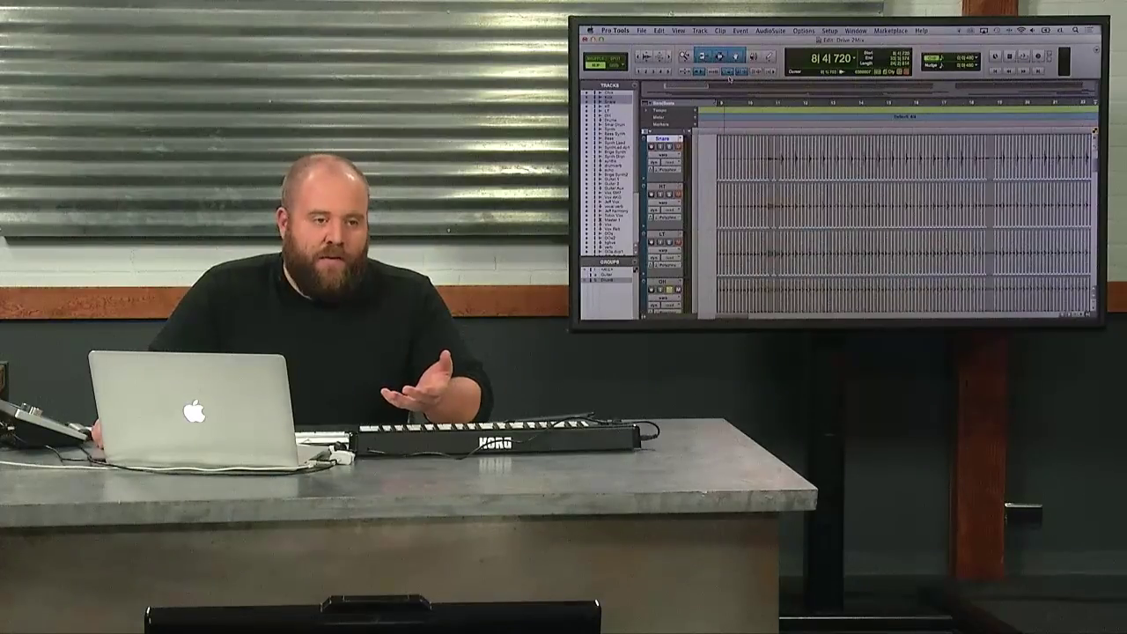